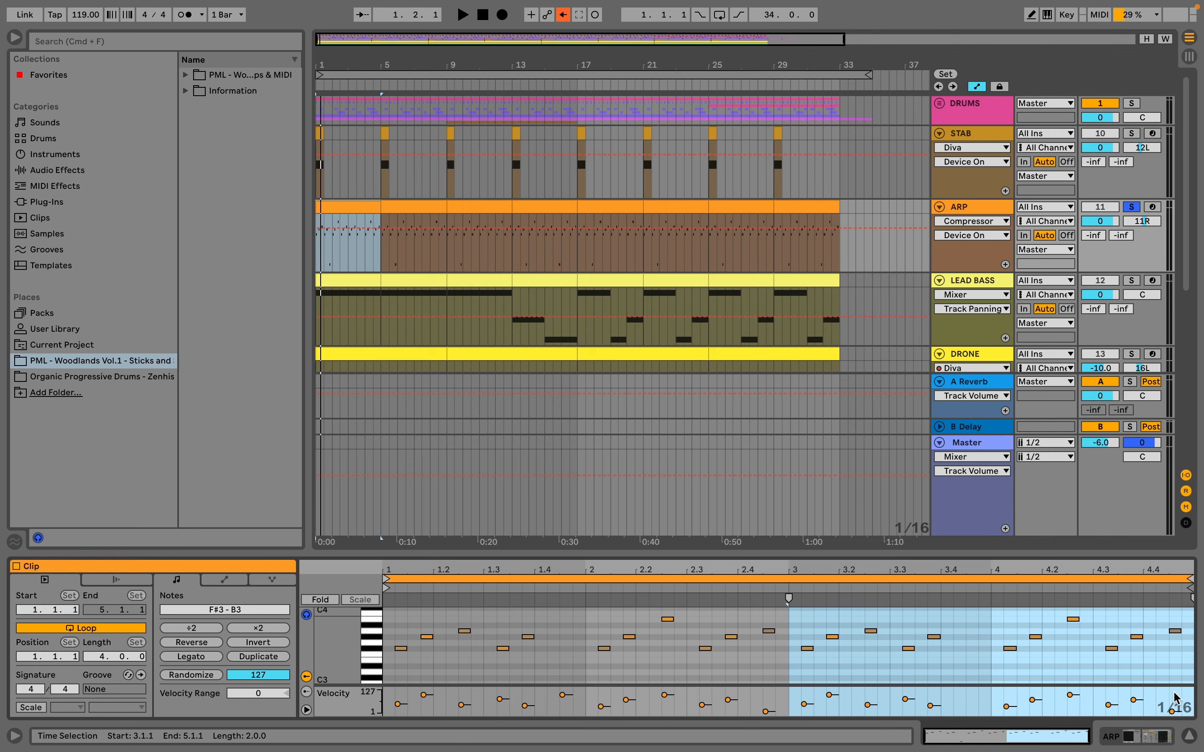
# - Select all notes in the ARP clip, raise their velocities together toward the maximum of 127, and play the soloed track
pyautogui.moveTo(1178, 691); pyautogui.dragTo(391, 710)
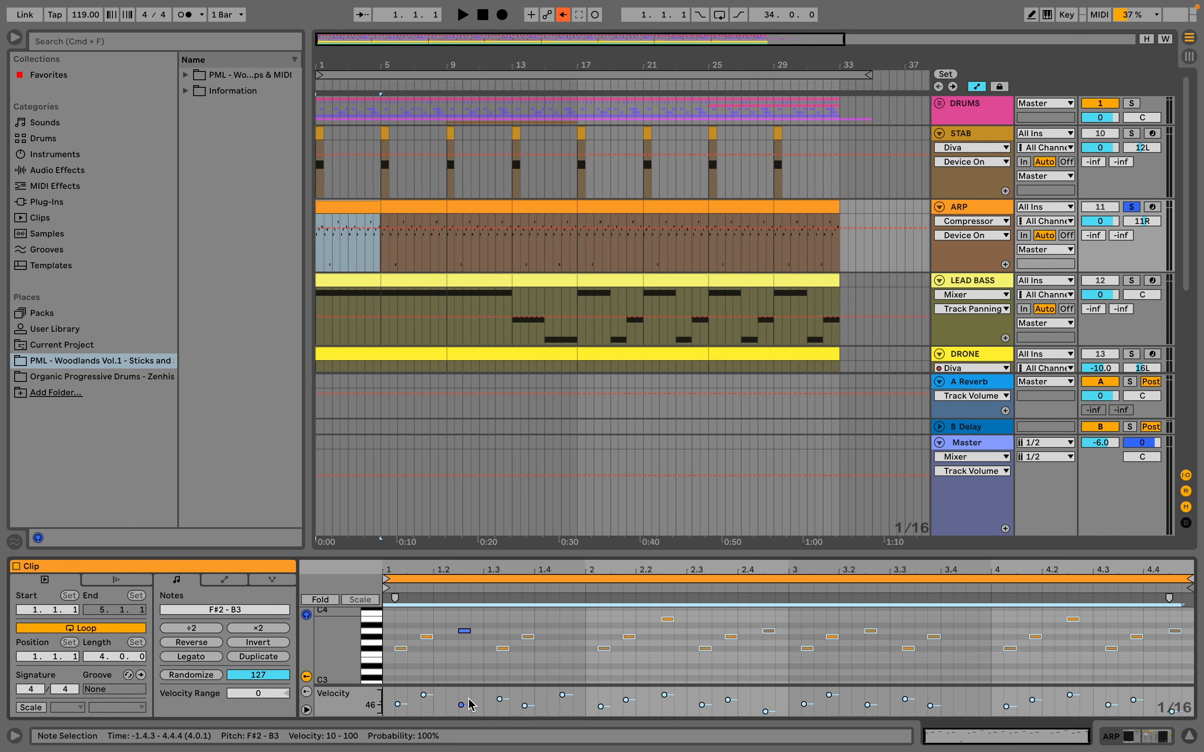
pyautogui.moveTo(467, 702); pyautogui.dragTo(469, 683)
pyautogui.press('space')
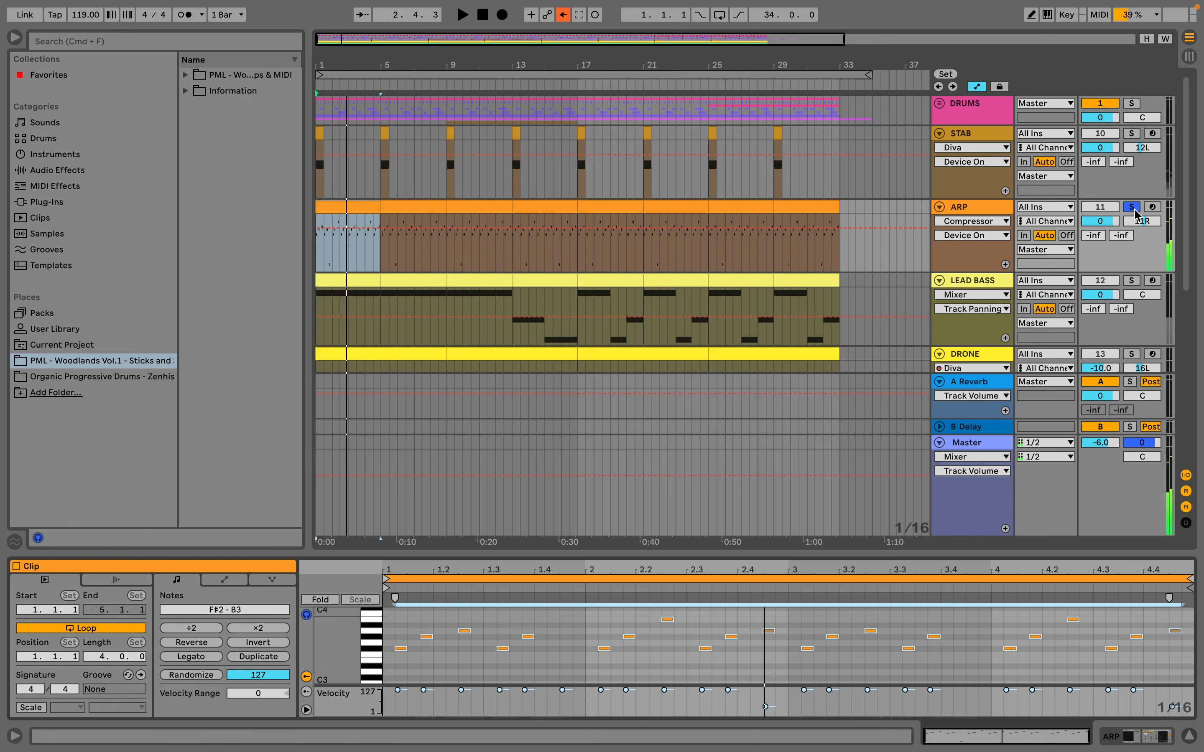
# - Play the soloed ARP clip with its original varied velocities for comparison, and reselect all notes with the raised velocities restored
pyautogui.press('space')
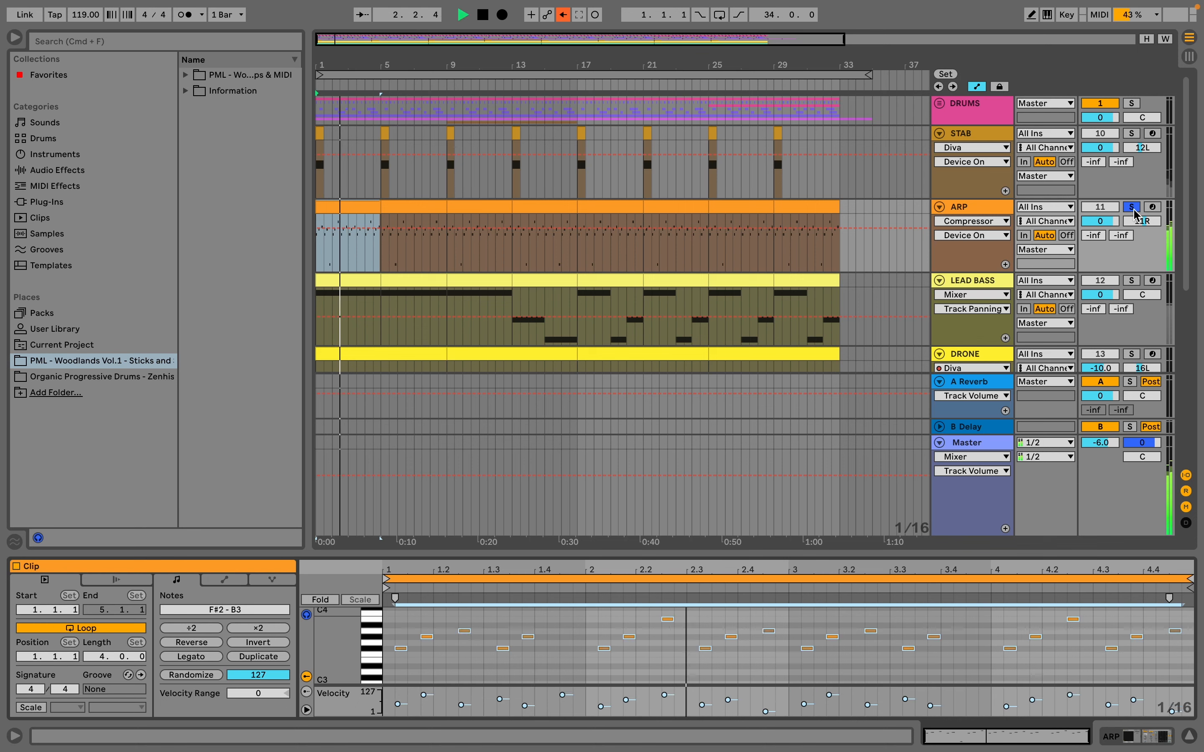
pyautogui.press('space')
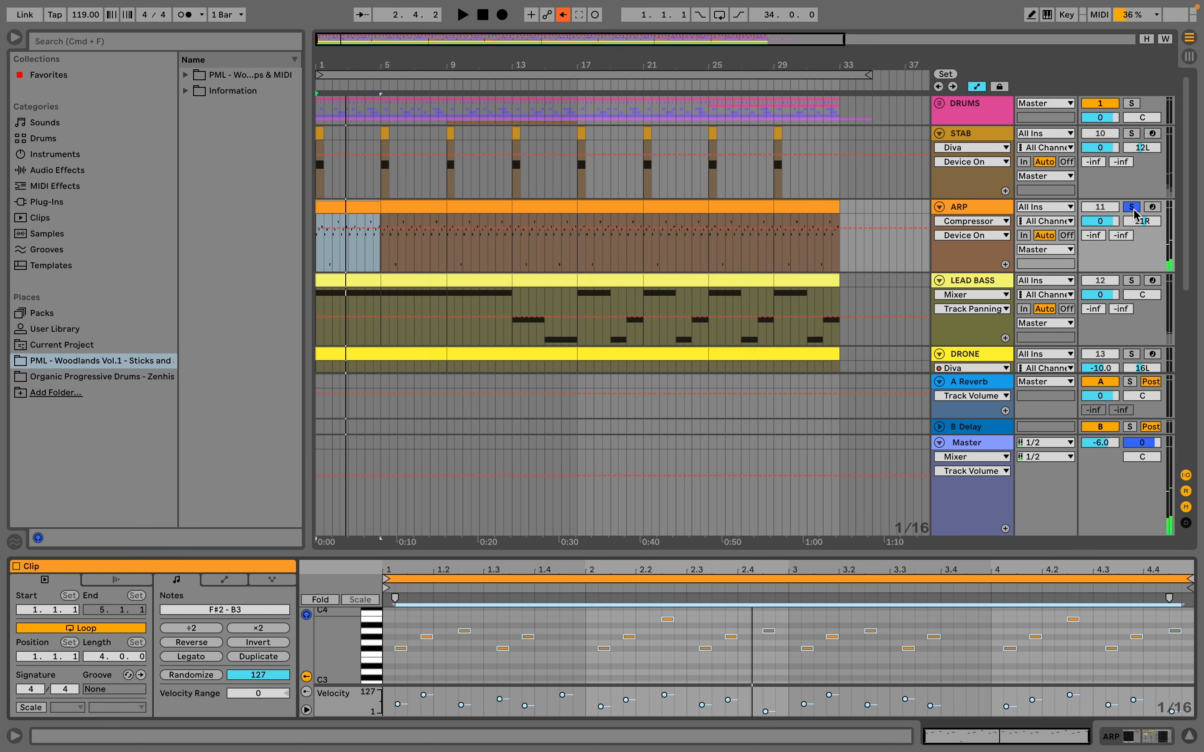
pyautogui.press('super+a')
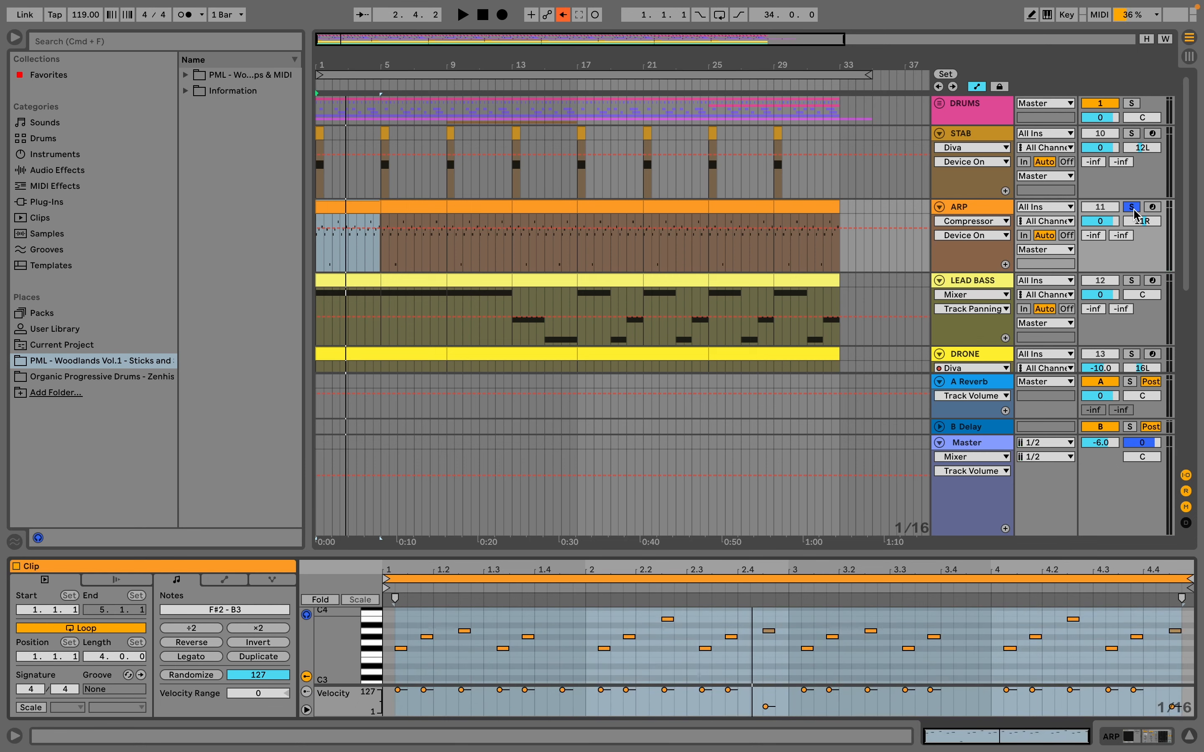
# - Take the ARP track out of solo and play the full mix with the raised velocities and with the original ones
pyautogui.click(1132, 208)
pyautogui.press('space')
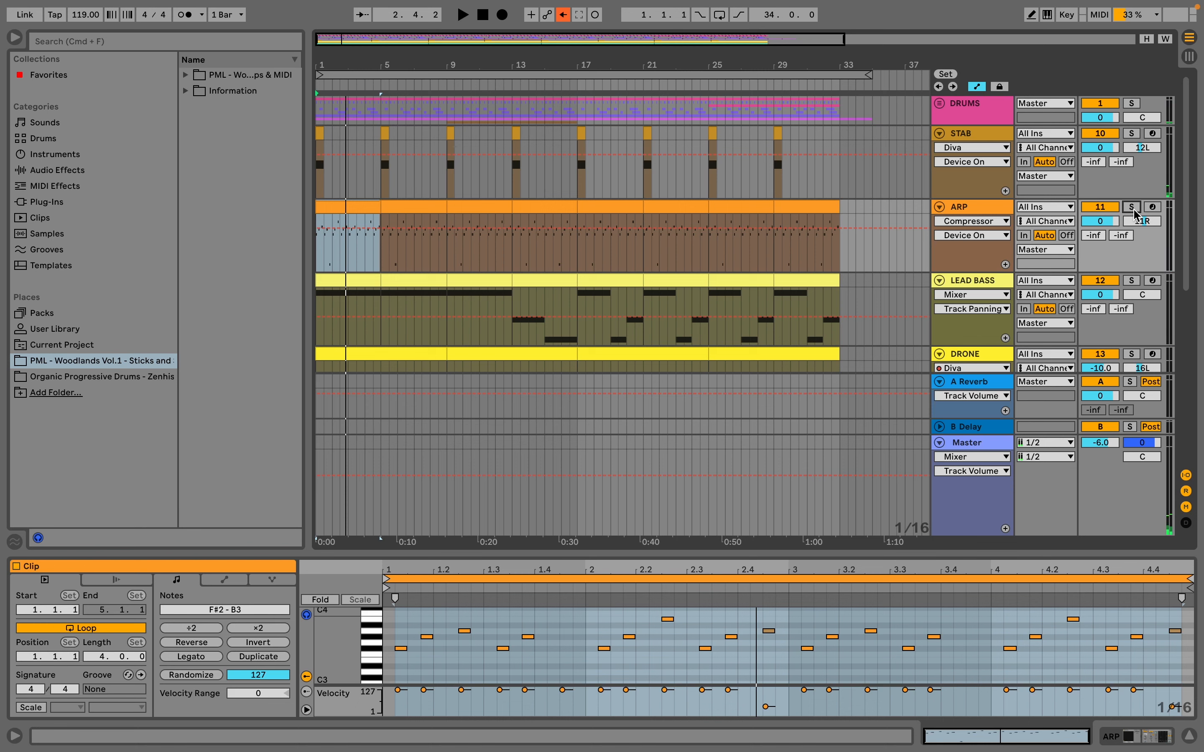
pyautogui.press('super+z')
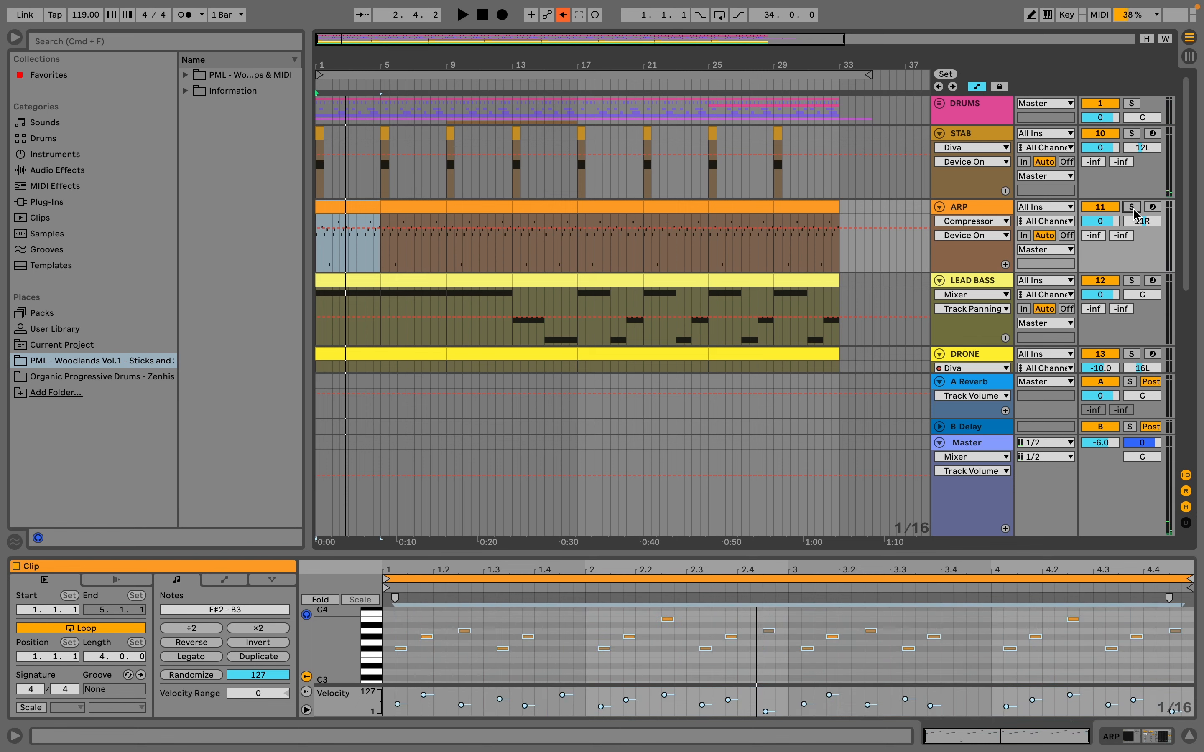
pyautogui.press('space')
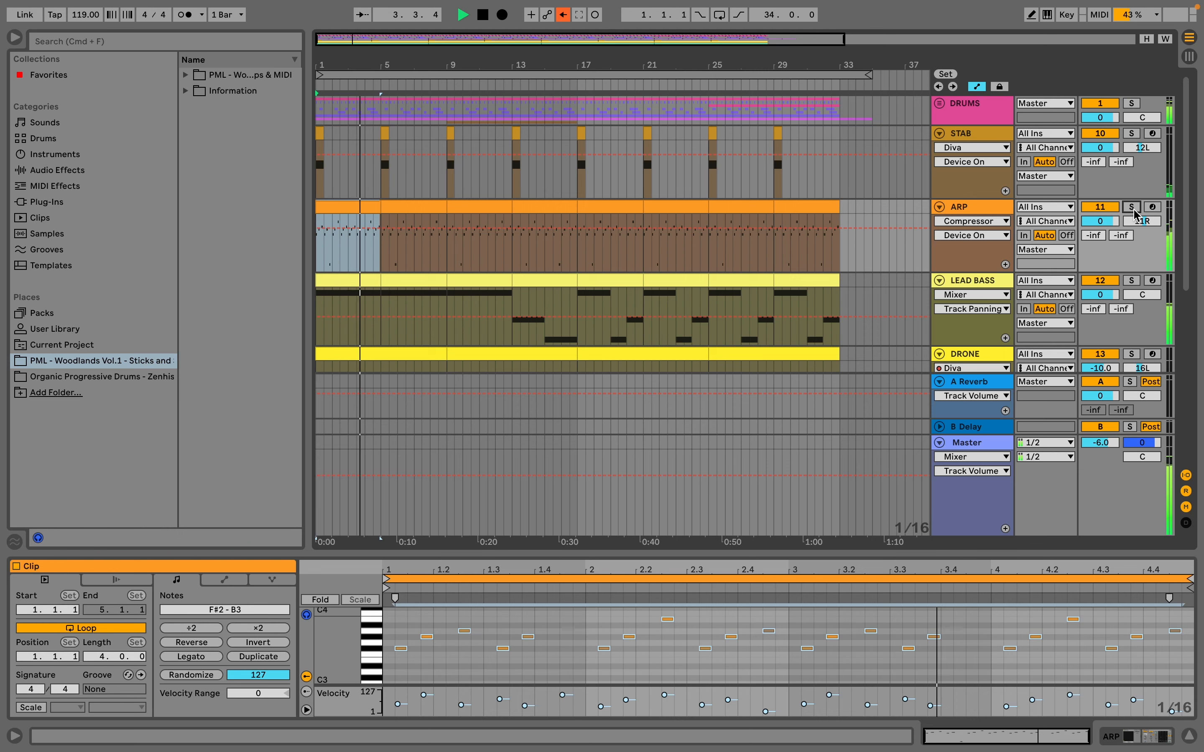
pyautogui.press('space')
# - Vary the velocities of individual ARP notes across bars 1 and 2, including 54 for G#3 at 2.1.4 and 86 for G#3 at 2.3.4
pyautogui.click(408, 692)
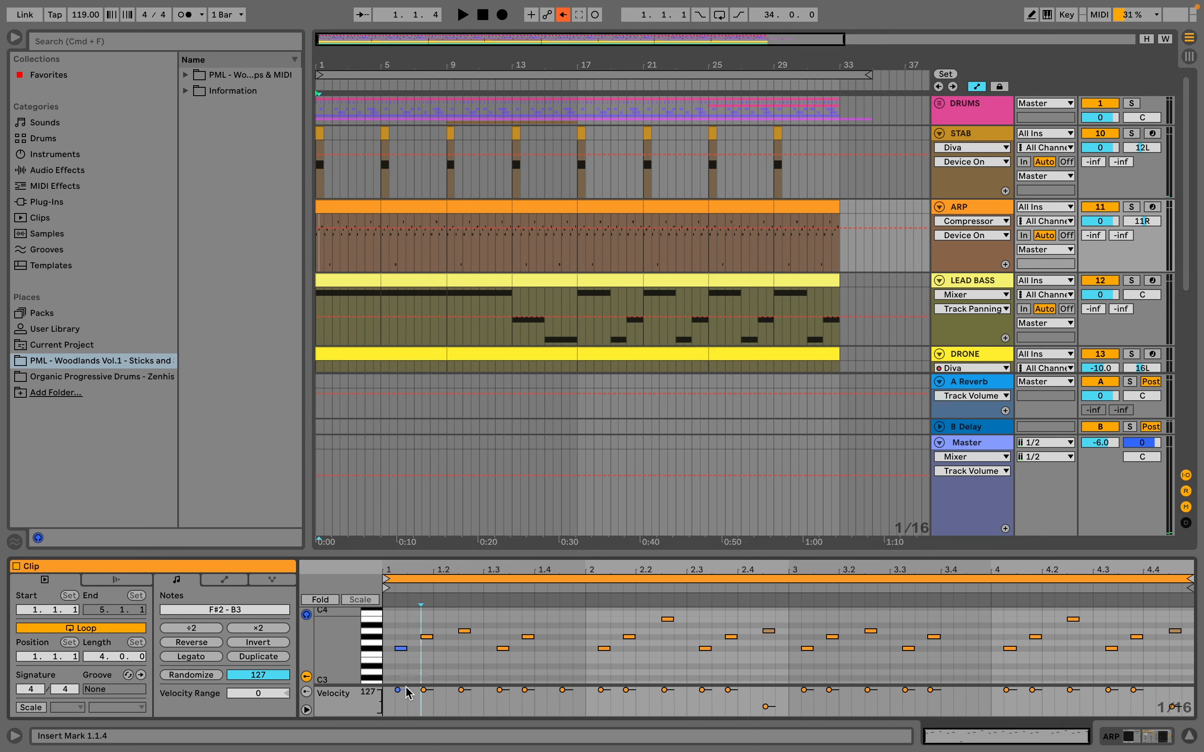
pyautogui.moveTo(398, 691)
pyautogui.mouseDown()
pyautogui.moveTo(399, 702)
pyautogui.moveTo(627, 700)
pyautogui.mouseUp()
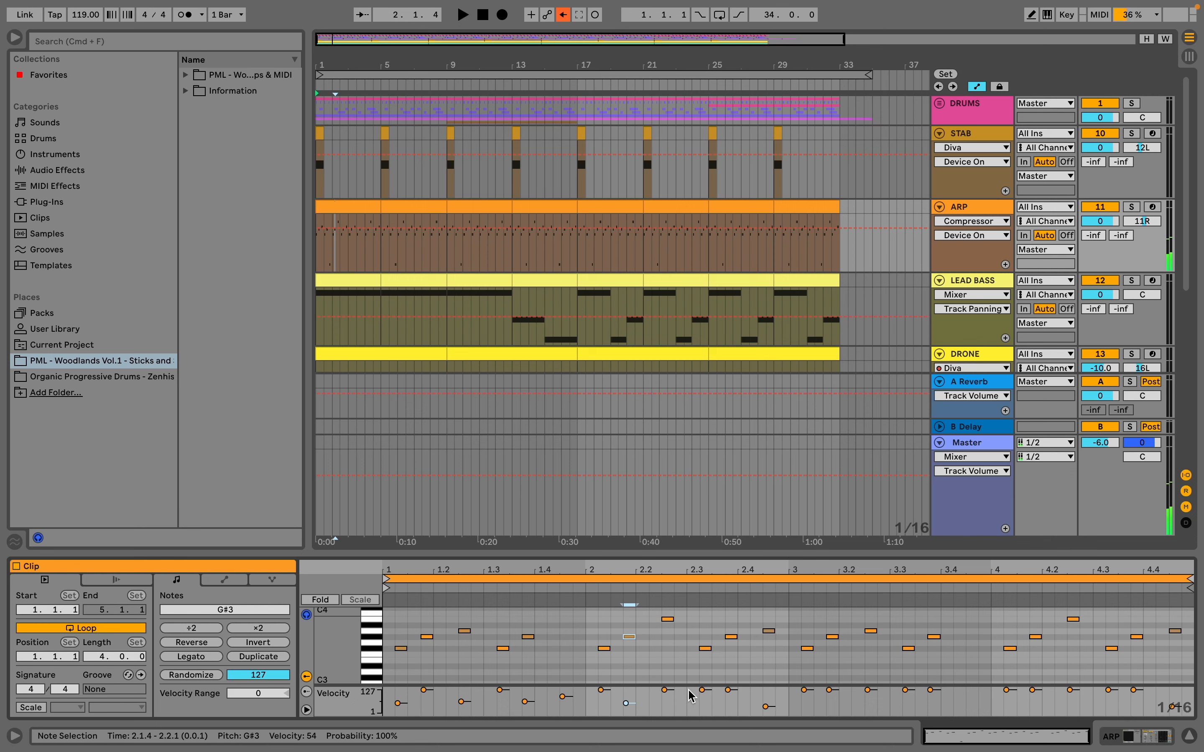
pyautogui.moveTo(702, 690)
pyautogui.mouseDown()
pyautogui.moveTo(702, 708)
pyautogui.moveTo(667, 697)
pyautogui.moveTo(738, 700)
pyautogui.mouseUp()
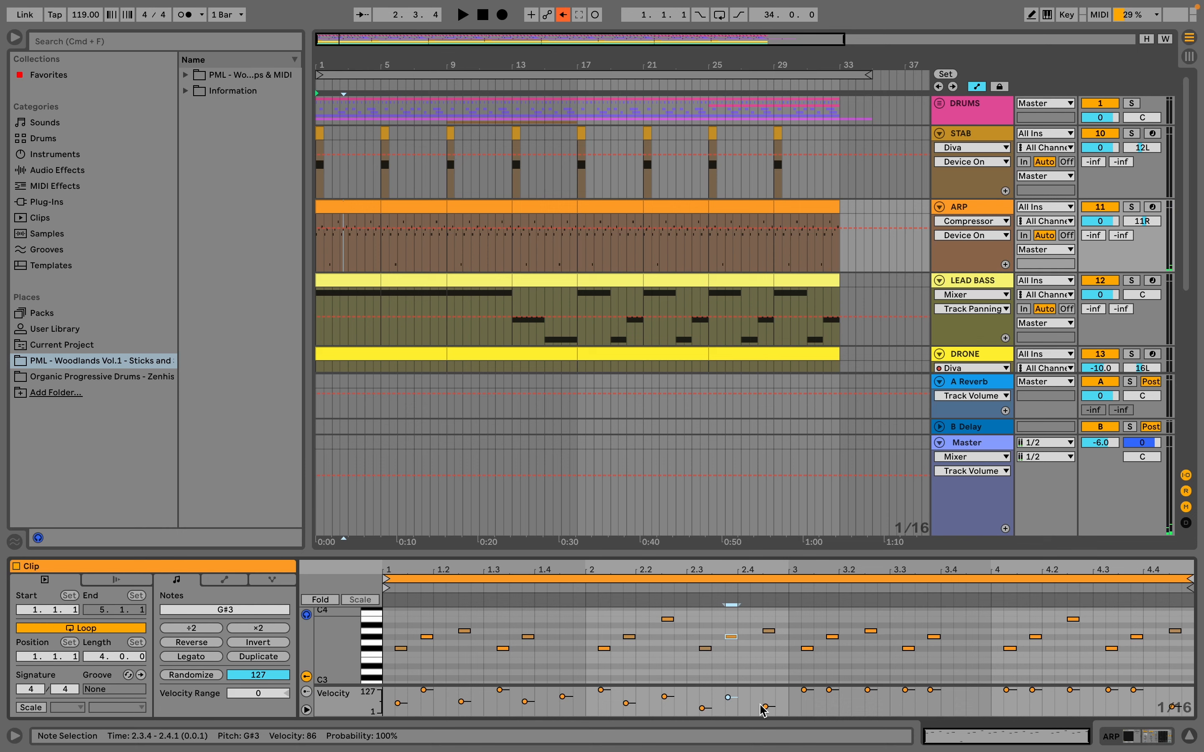
pyautogui.press('space')
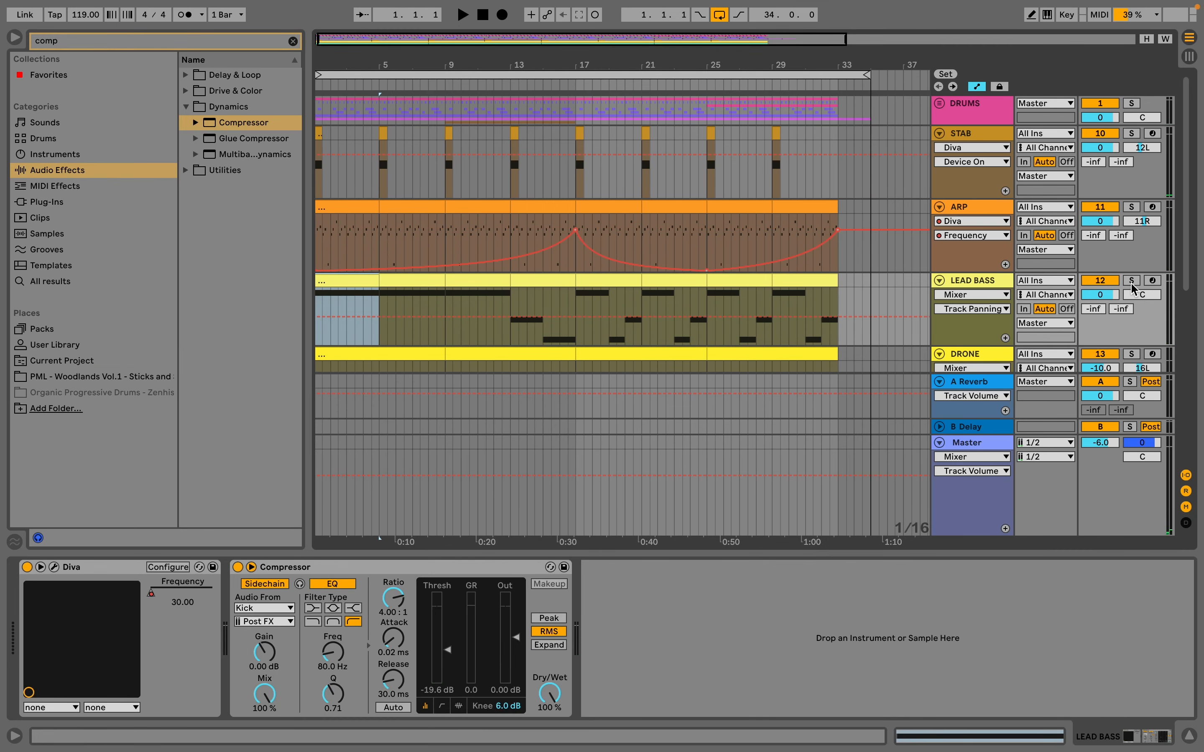
# - Listen to the LEAD BASS track in solo and in the full mix, examining its clips at bars 5 and 13
pyautogui.click(1131, 281)
pyautogui.press('space')
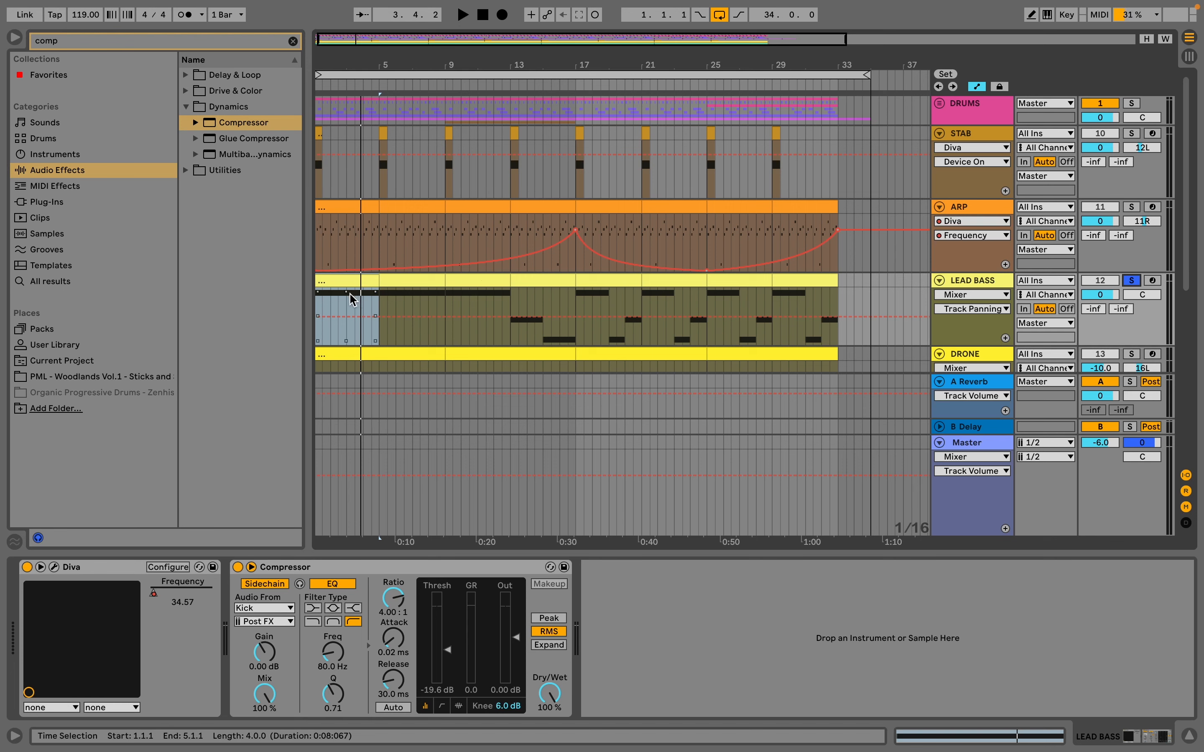
pyautogui.press('space')
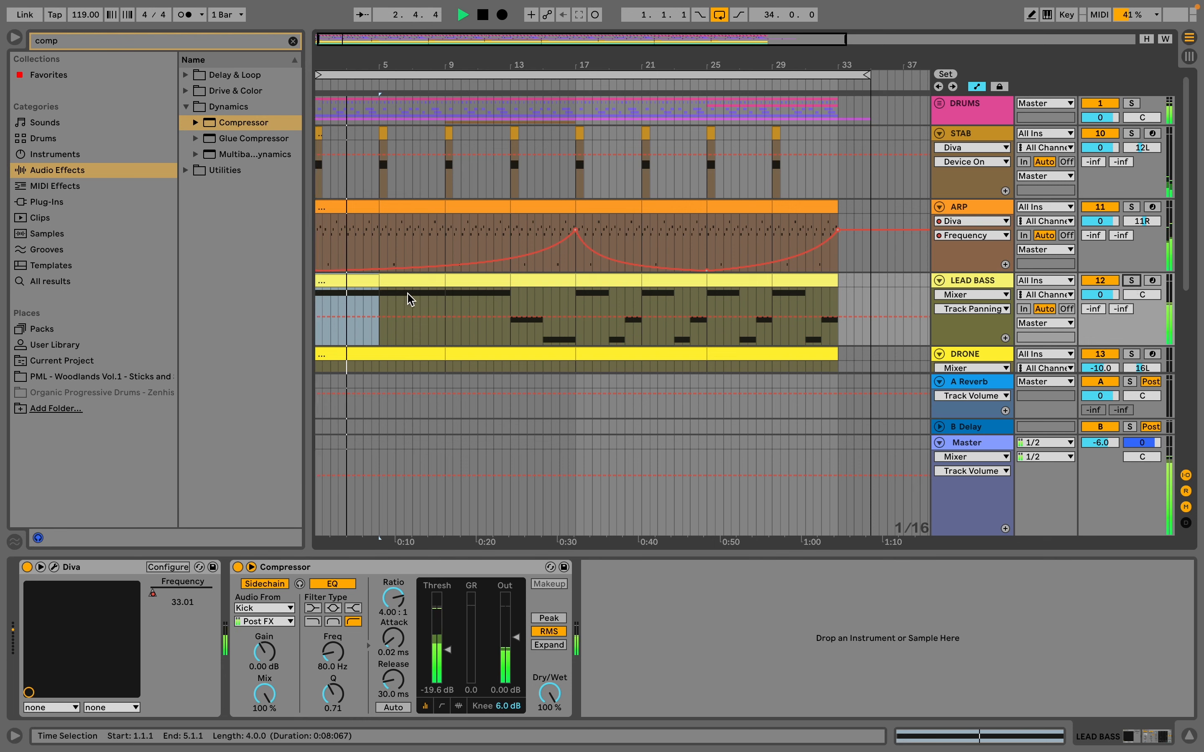
pyautogui.click(423, 285)
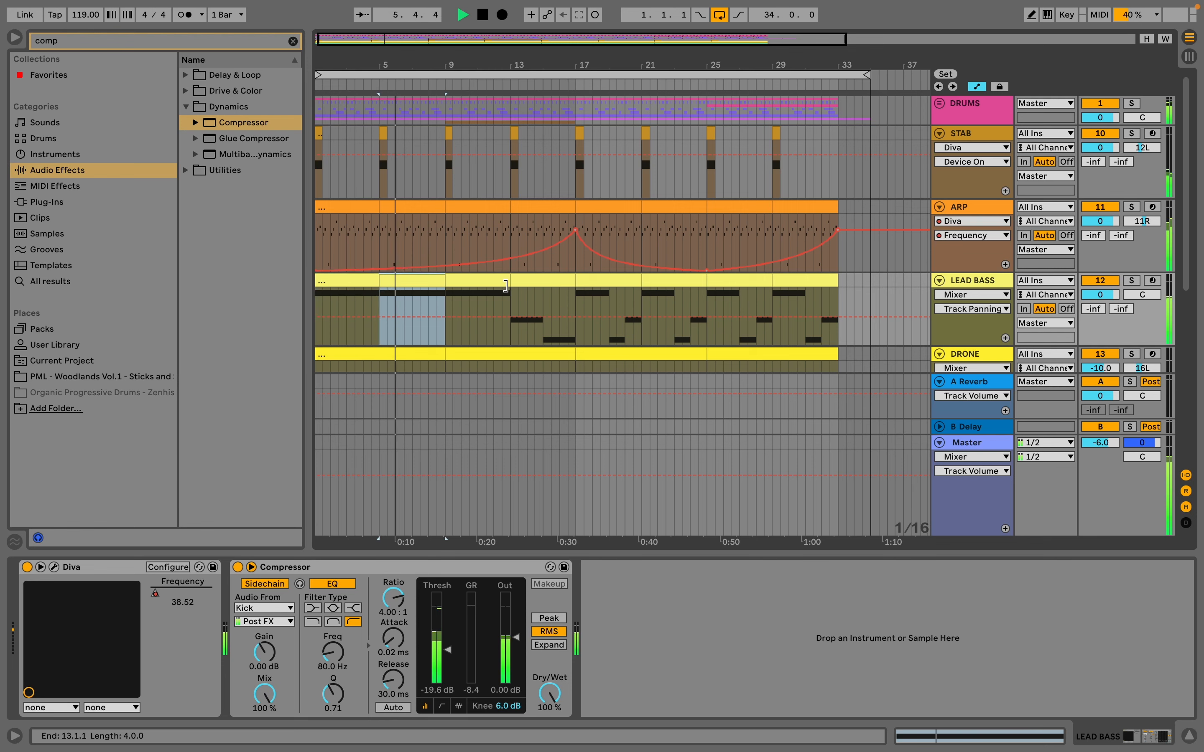
pyautogui.click(537, 282)
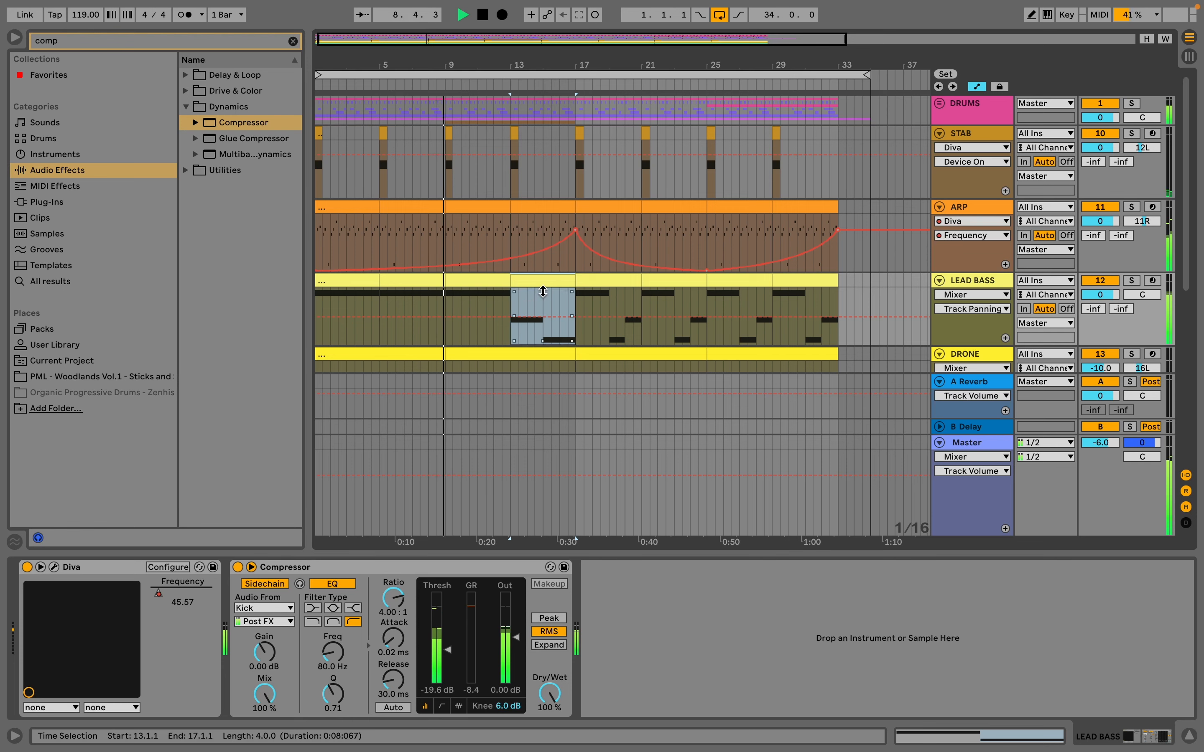
pyautogui.click(553, 301)
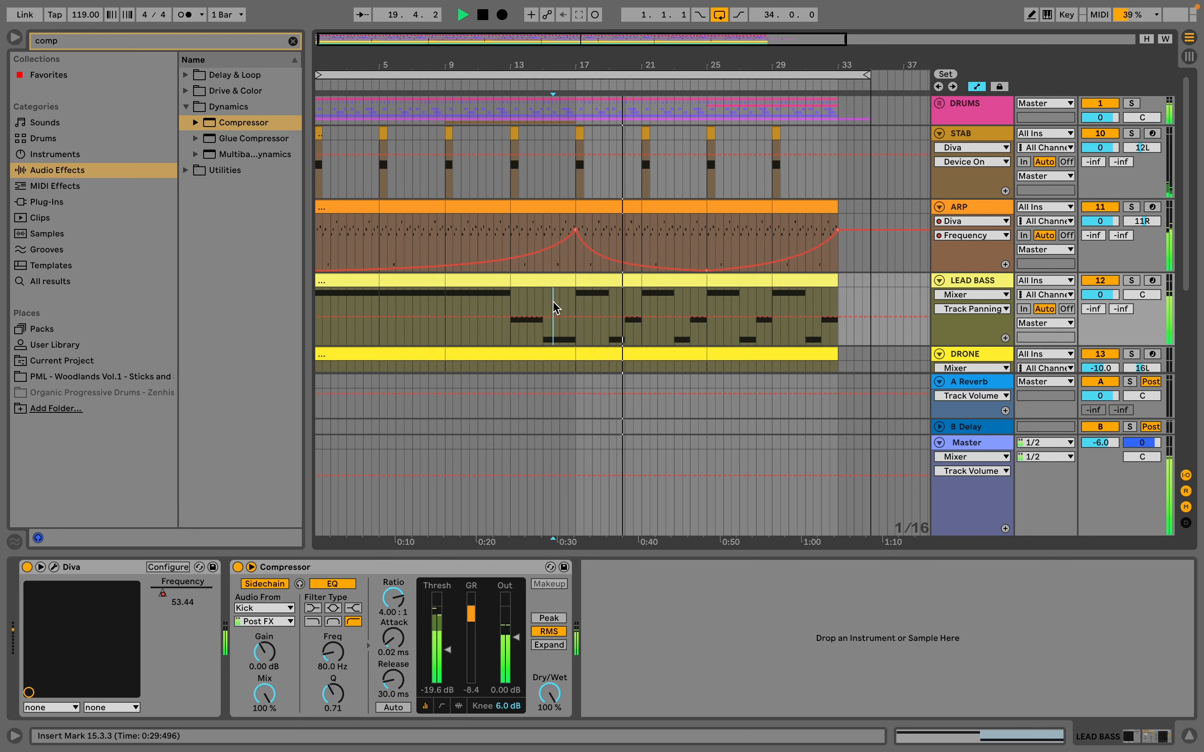
pyautogui.press('space')
# - Try replacing the LEAD BASS clip at bar 17 with a copy of the bar 9 clip, and compare its playback with the original
pyautogui.click(605, 284)
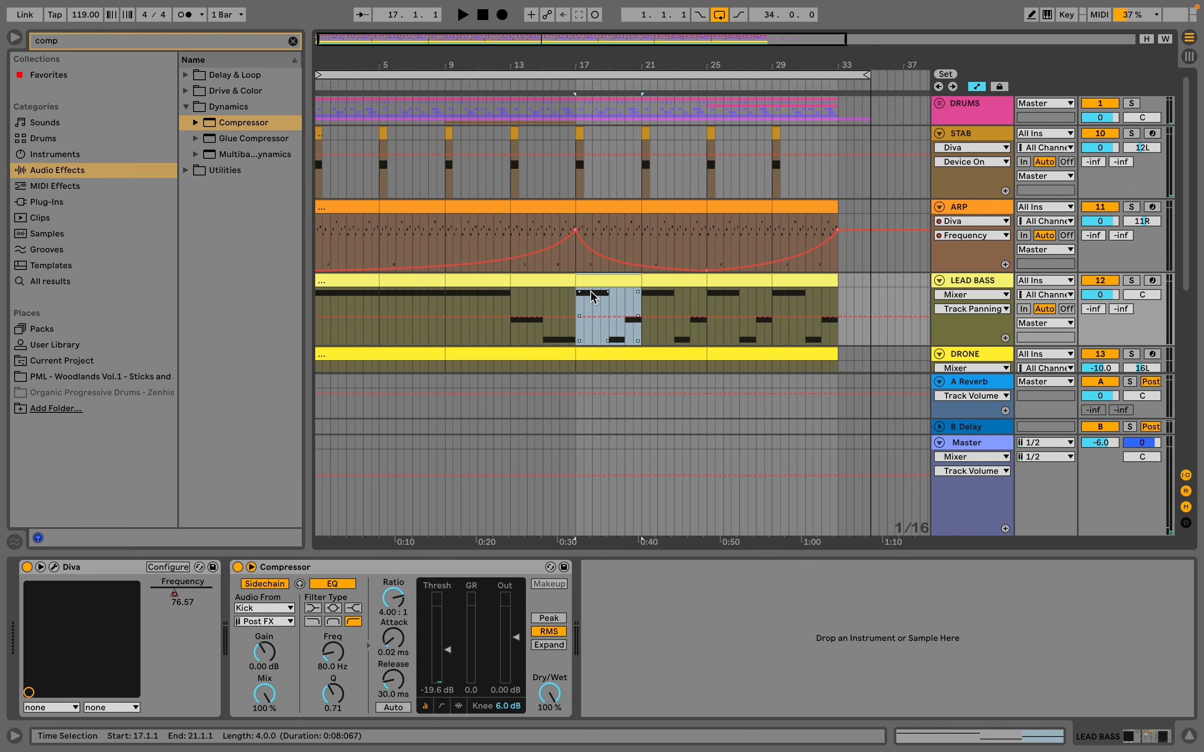
pyautogui.click(578, 304)
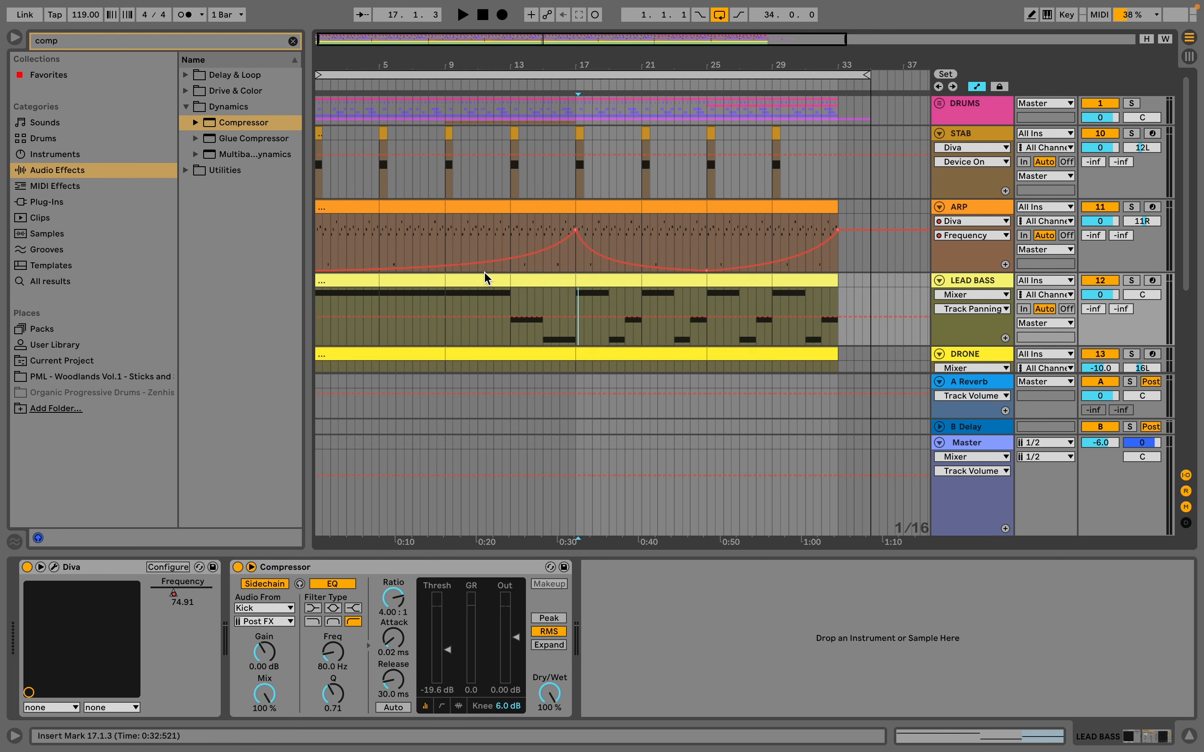
pyautogui.click(473, 280)
pyautogui.click(610, 284)
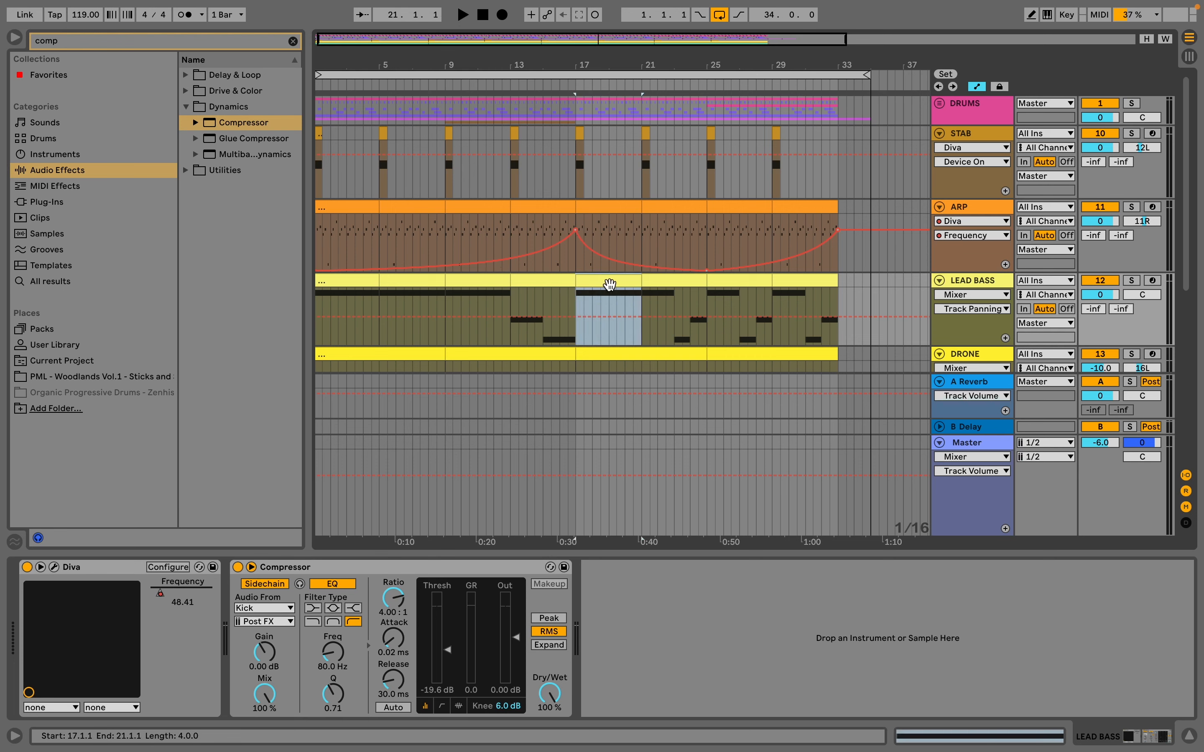
pyautogui.press('space')
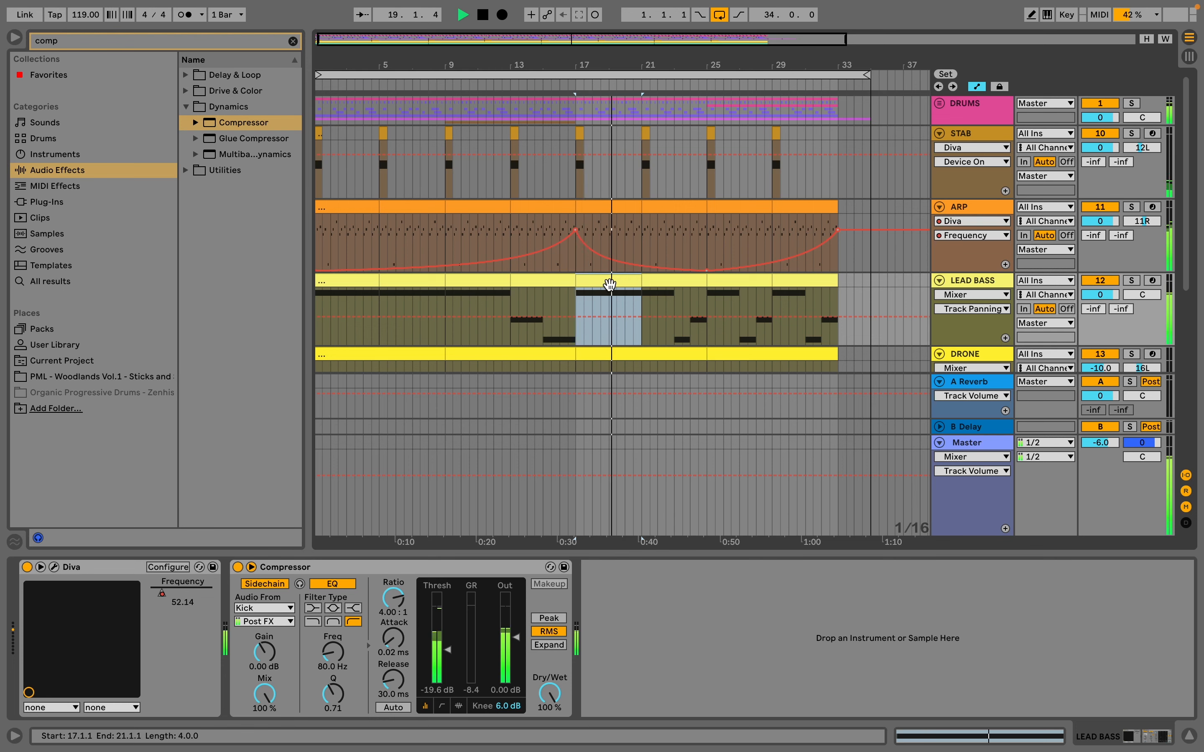
pyautogui.press('space')
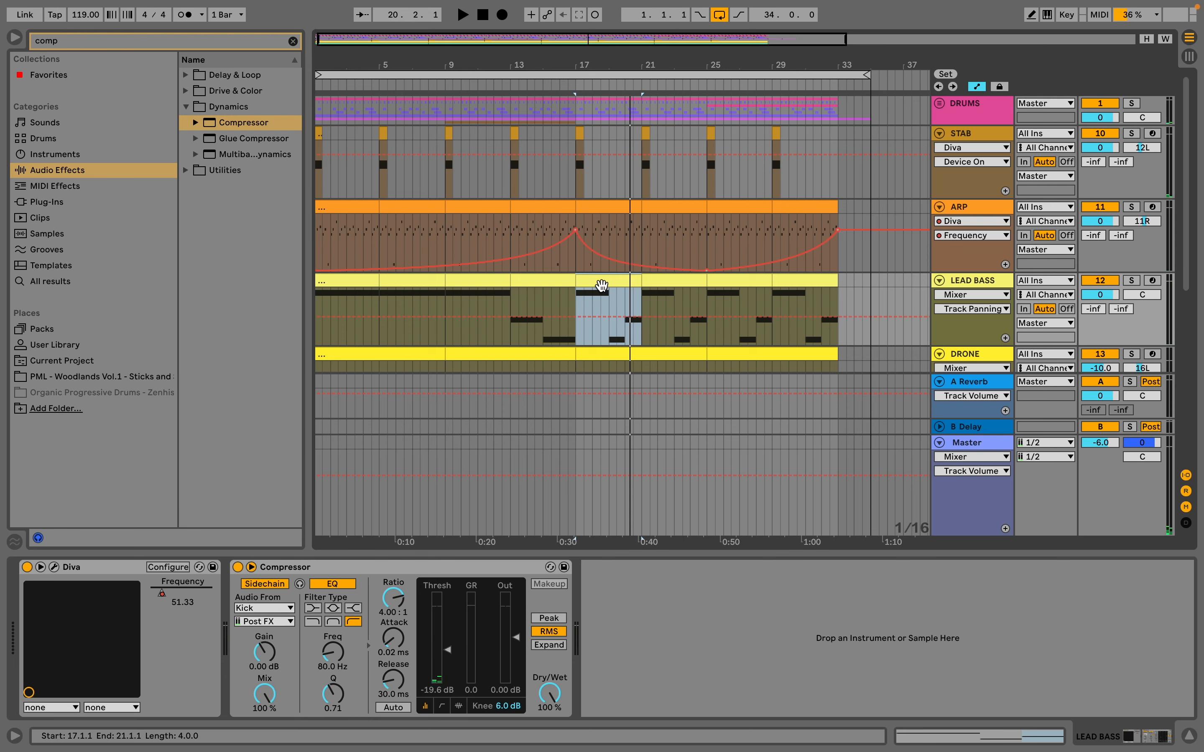
pyautogui.press('space')
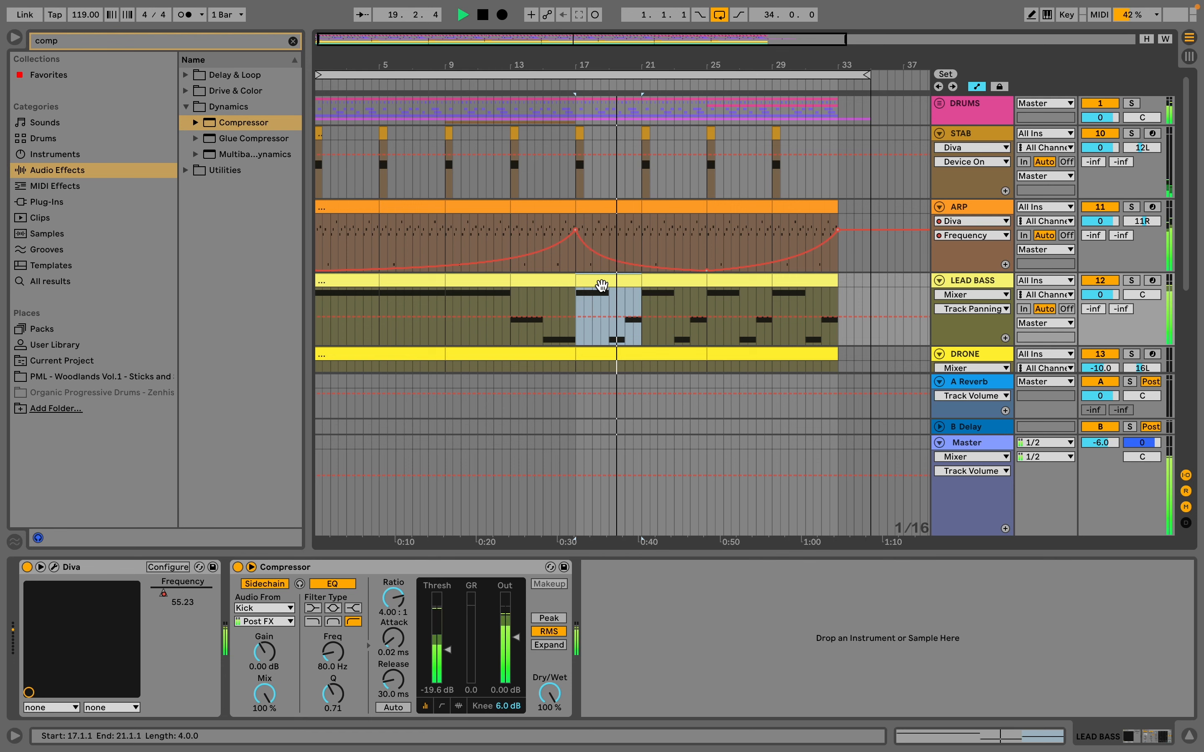
pyautogui.press('space')
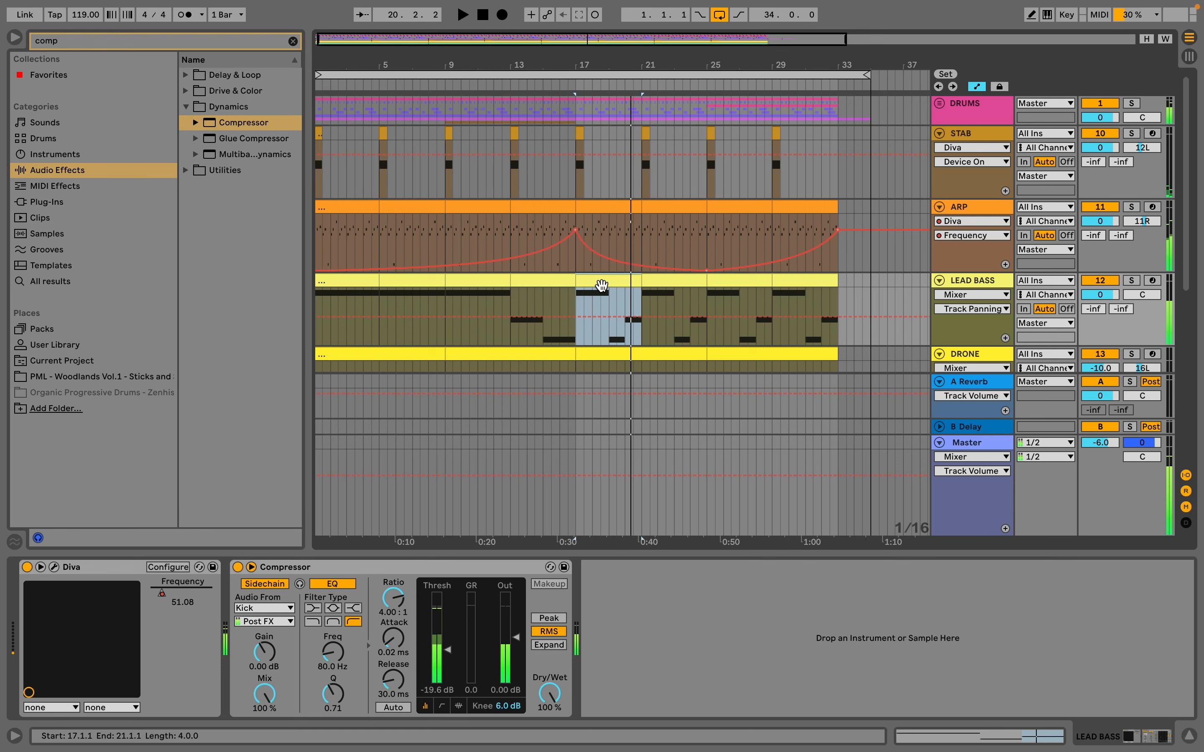
# - Replace the LEAD BASS clips at bars 17 and 21 with copies of the bar 9 clip, and play from bar 25
pyautogui.click(487, 280)
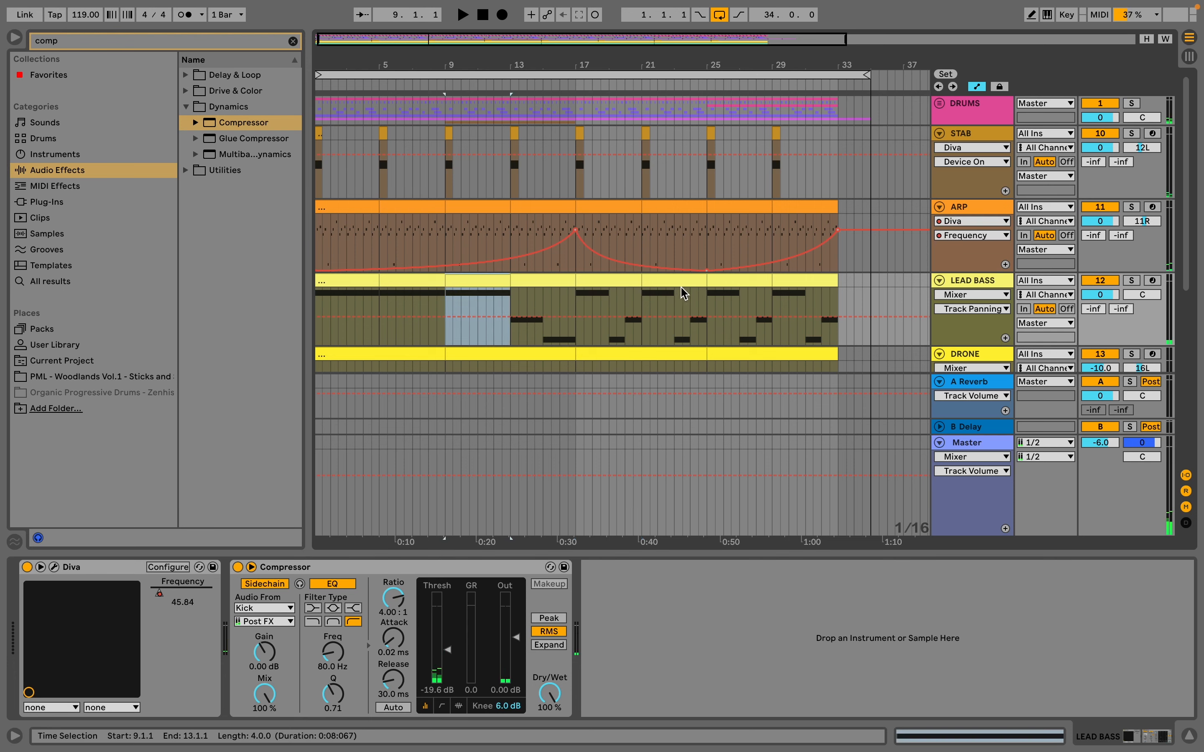
pyautogui.click(693, 282)
pyautogui.click(740, 282)
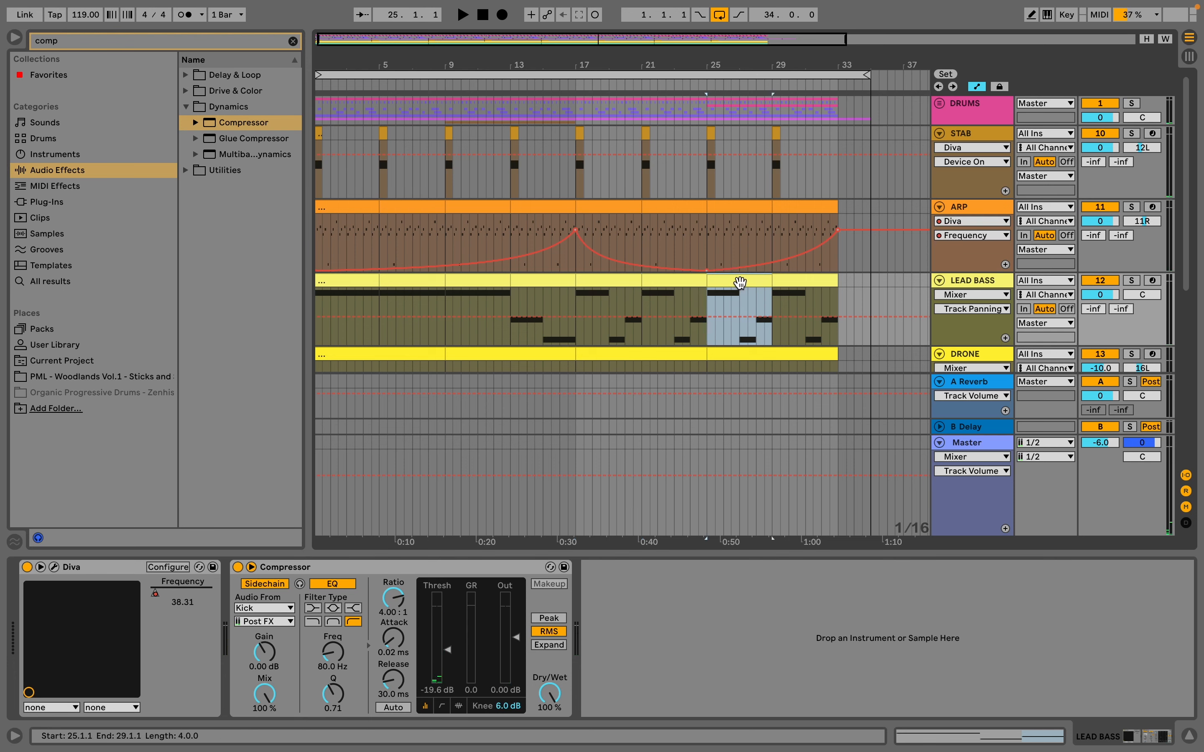
pyautogui.click(594, 285)
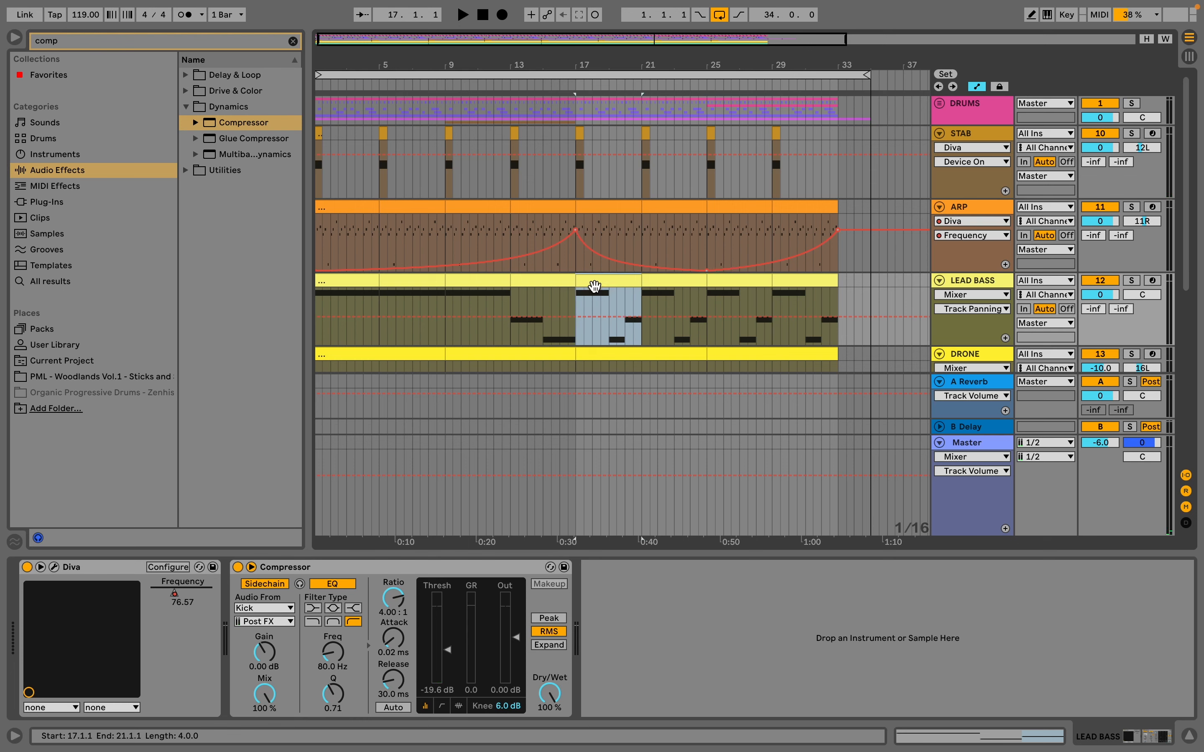
pyautogui.click(500, 287)
pyautogui.click(595, 283)
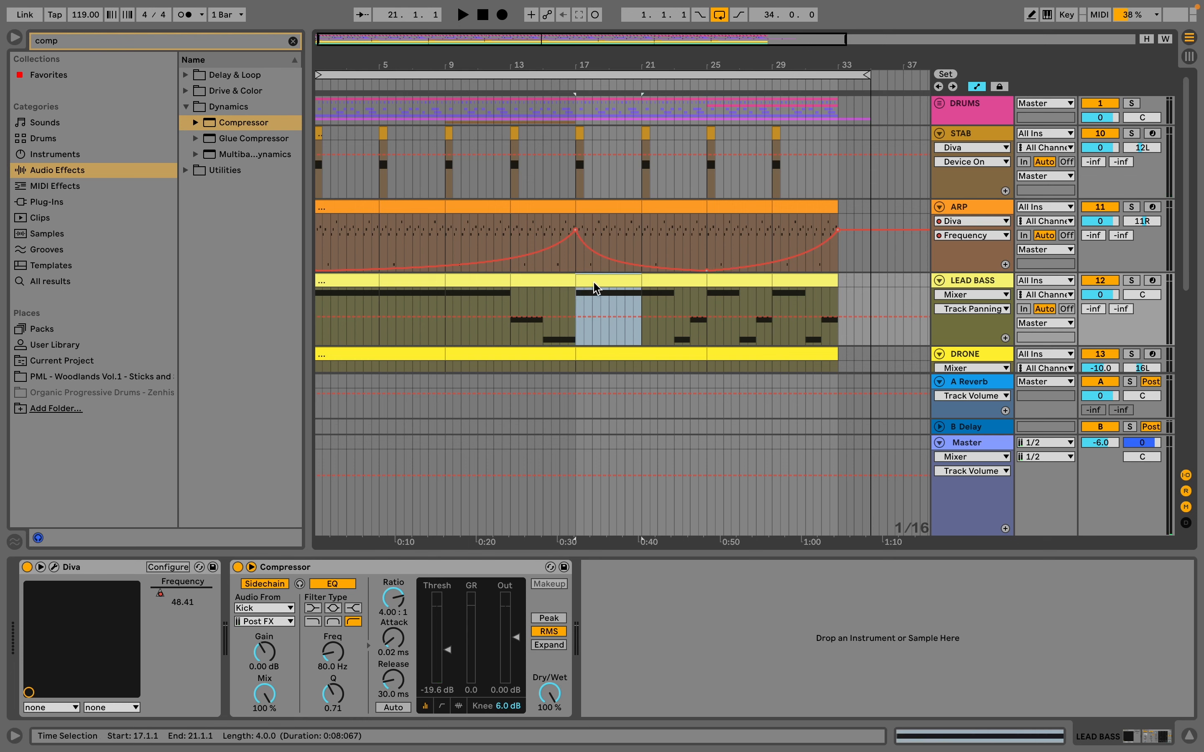
pyautogui.click(685, 284)
pyautogui.click(744, 284)
pyautogui.press('space')
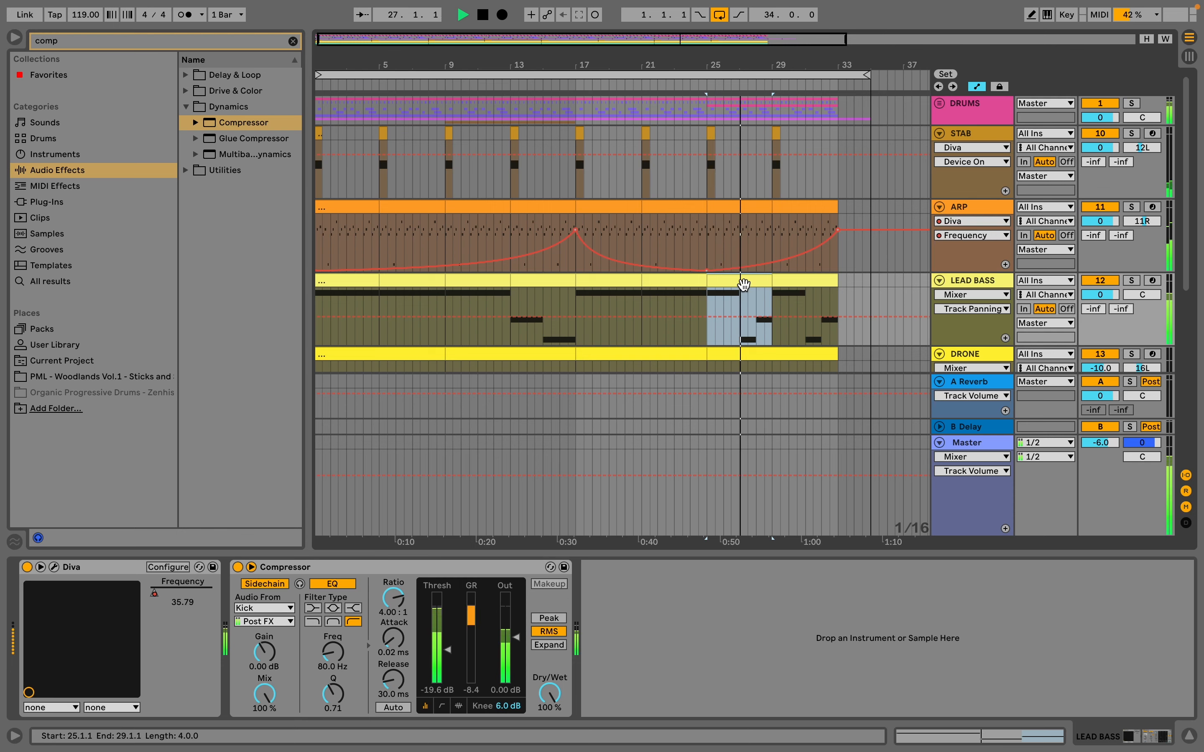
pyautogui.press('space')
# - Solo the ARP track, turn off its sidechain Compressor, and play the ARP from bar 17
pyautogui.click(961, 208)
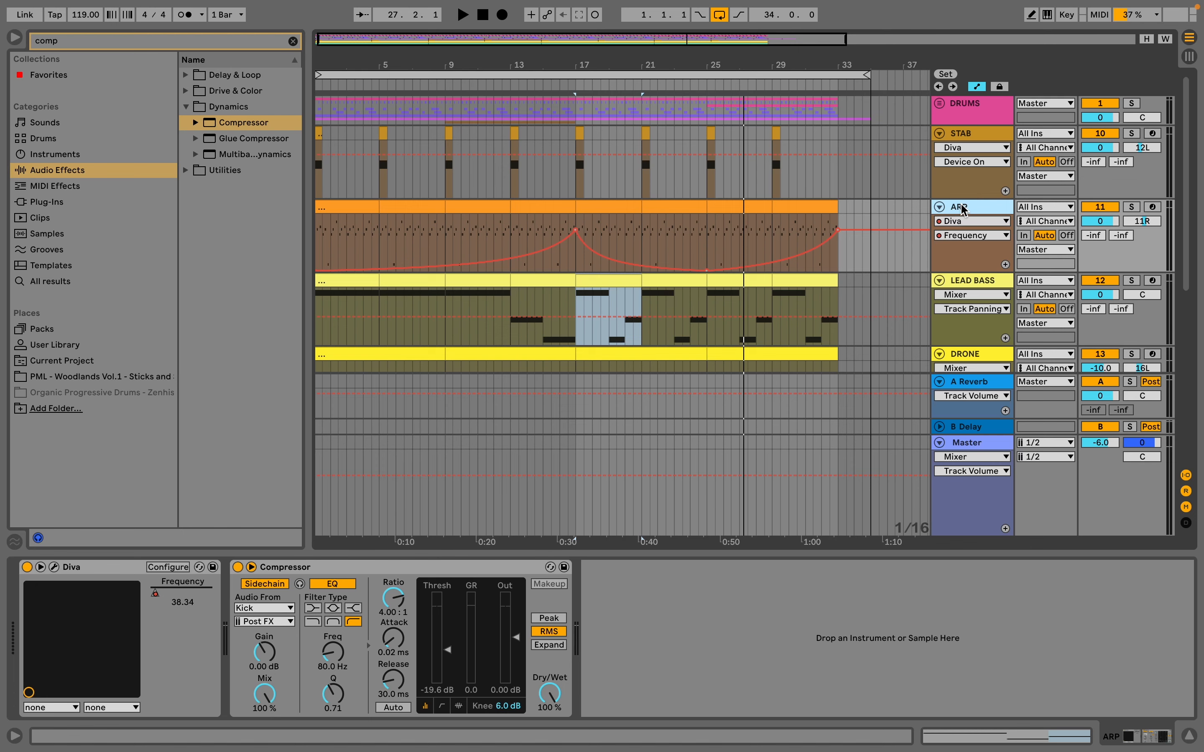
pyautogui.hotkey('shift', 'Tab')
pyautogui.hotkey('shift', 'Tab')
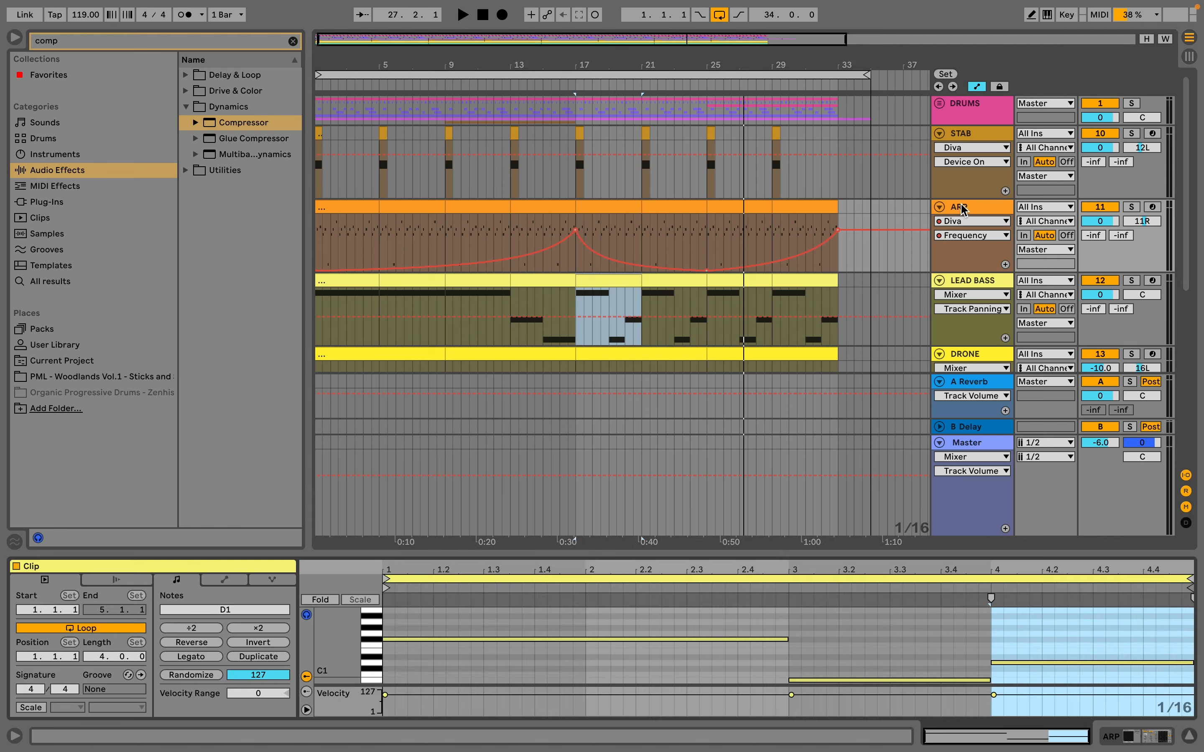
pyautogui.click(386, 566)
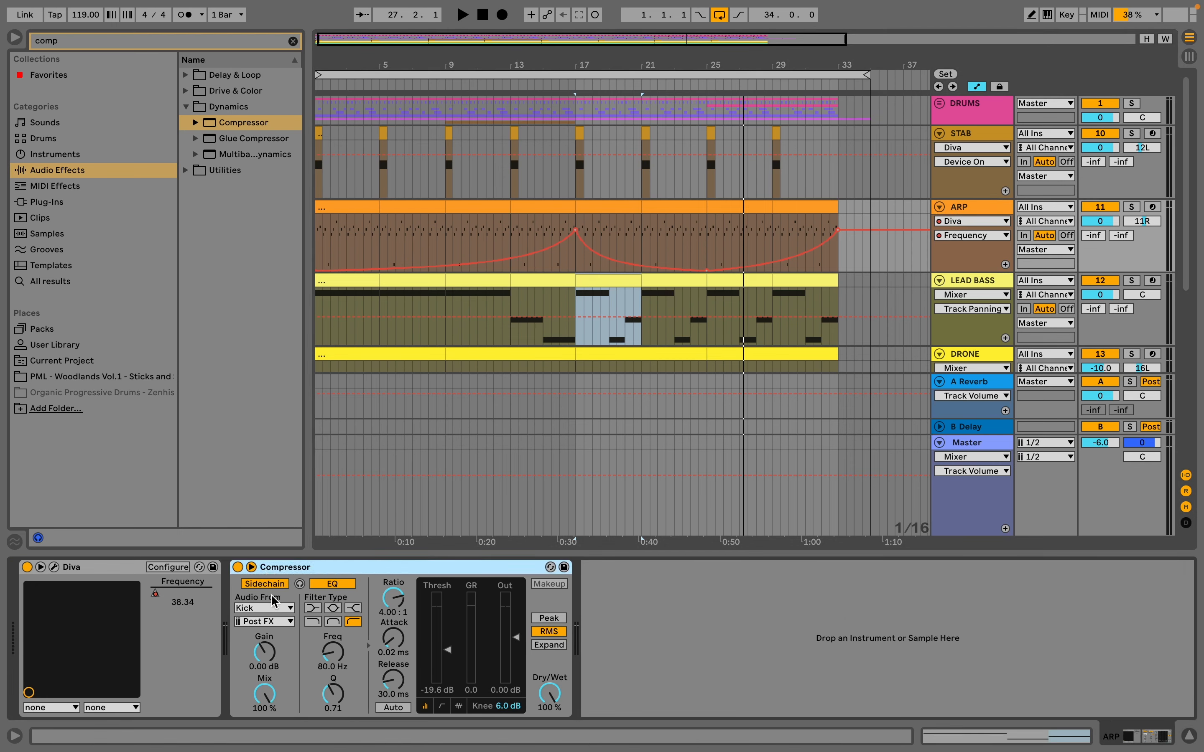
pyautogui.click(1132, 207)
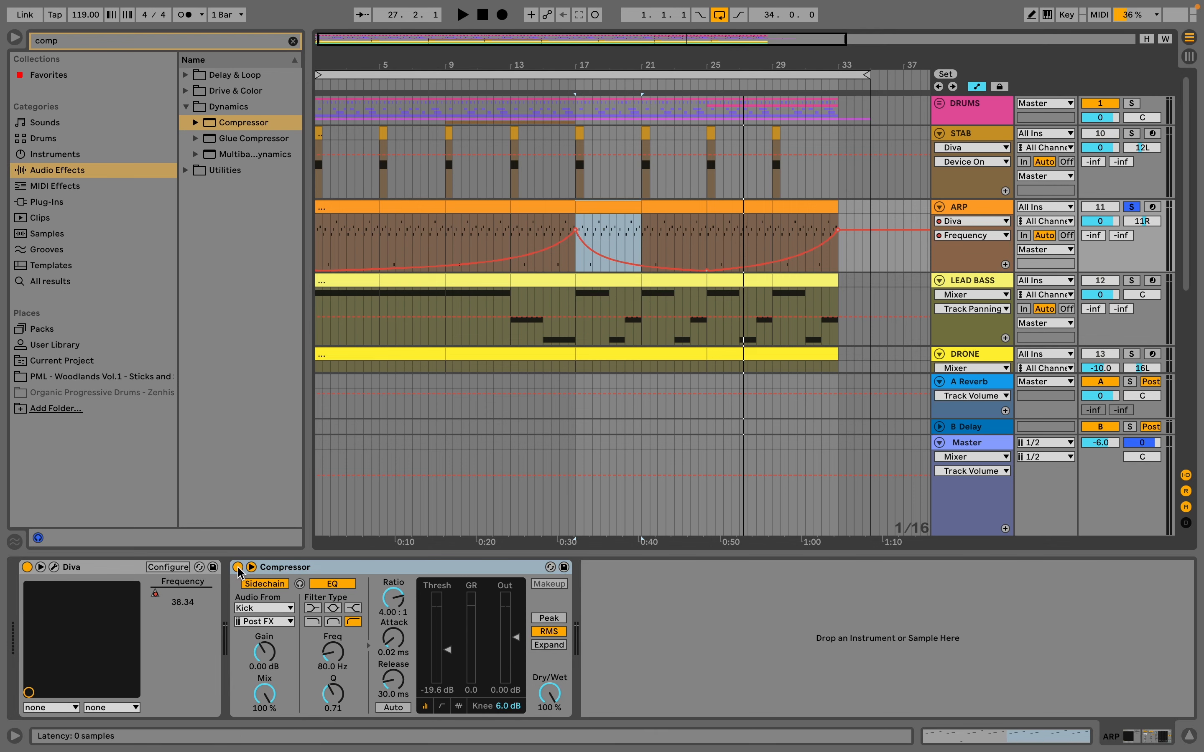
pyautogui.click(238, 568)
pyautogui.press('space')
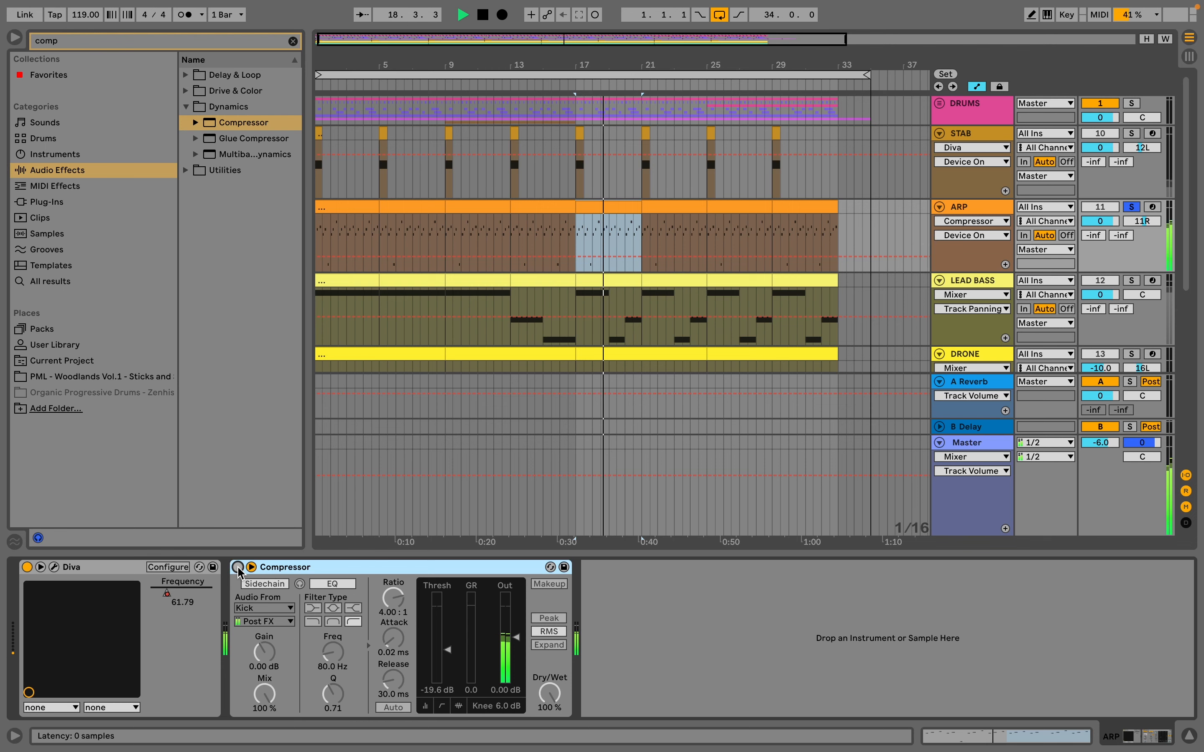
pyautogui.press('space')
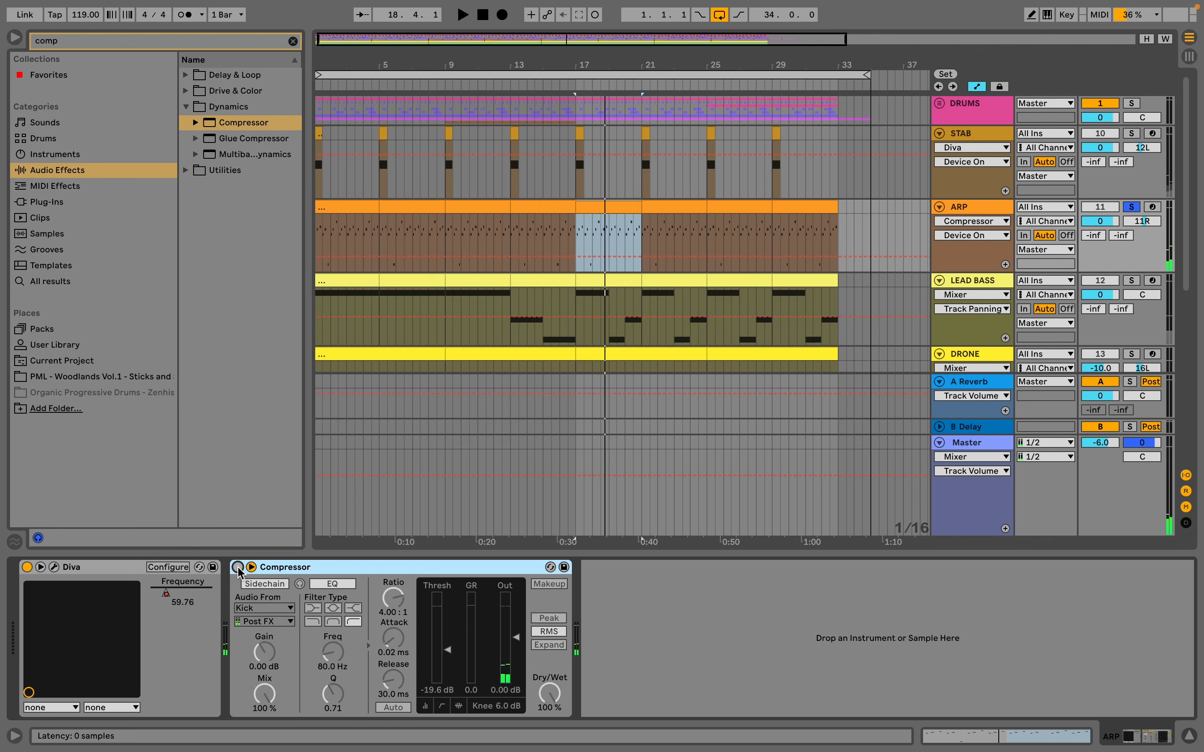
# - Turn the ARP track's sidechain Compressor back on and play the soloed ARP from bar 17
pyautogui.click(238, 567)
pyautogui.press('space')
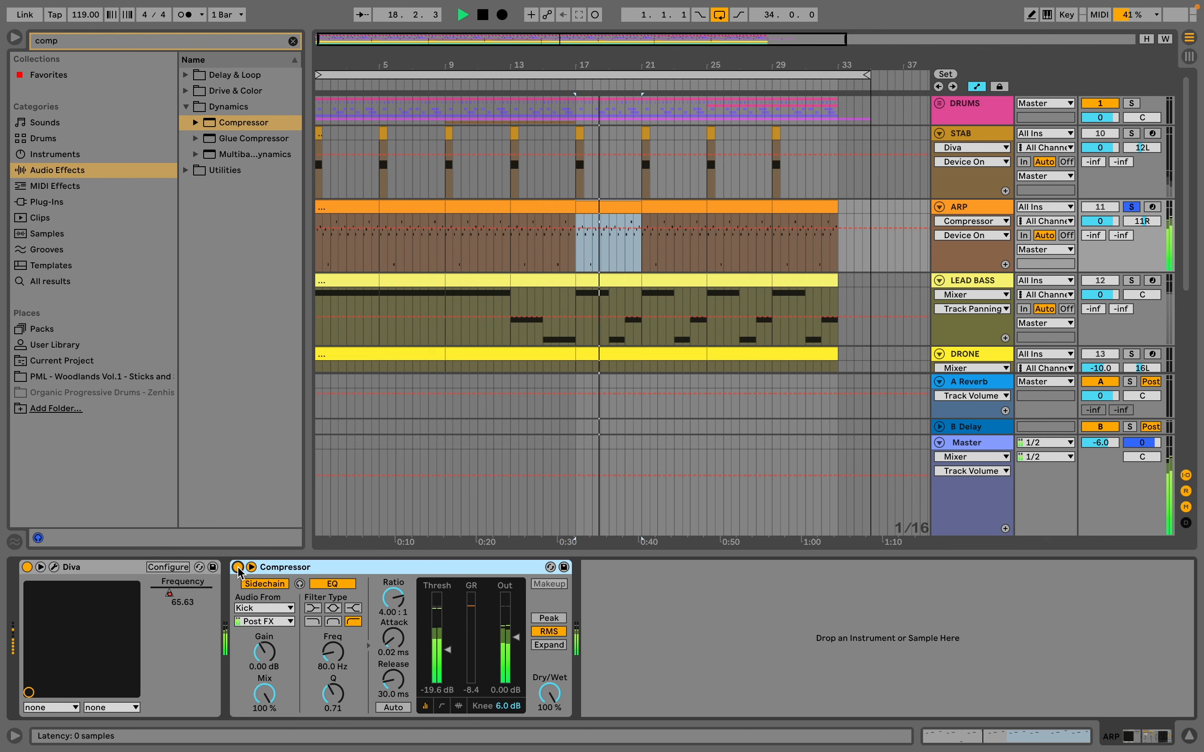
pyautogui.press('space')
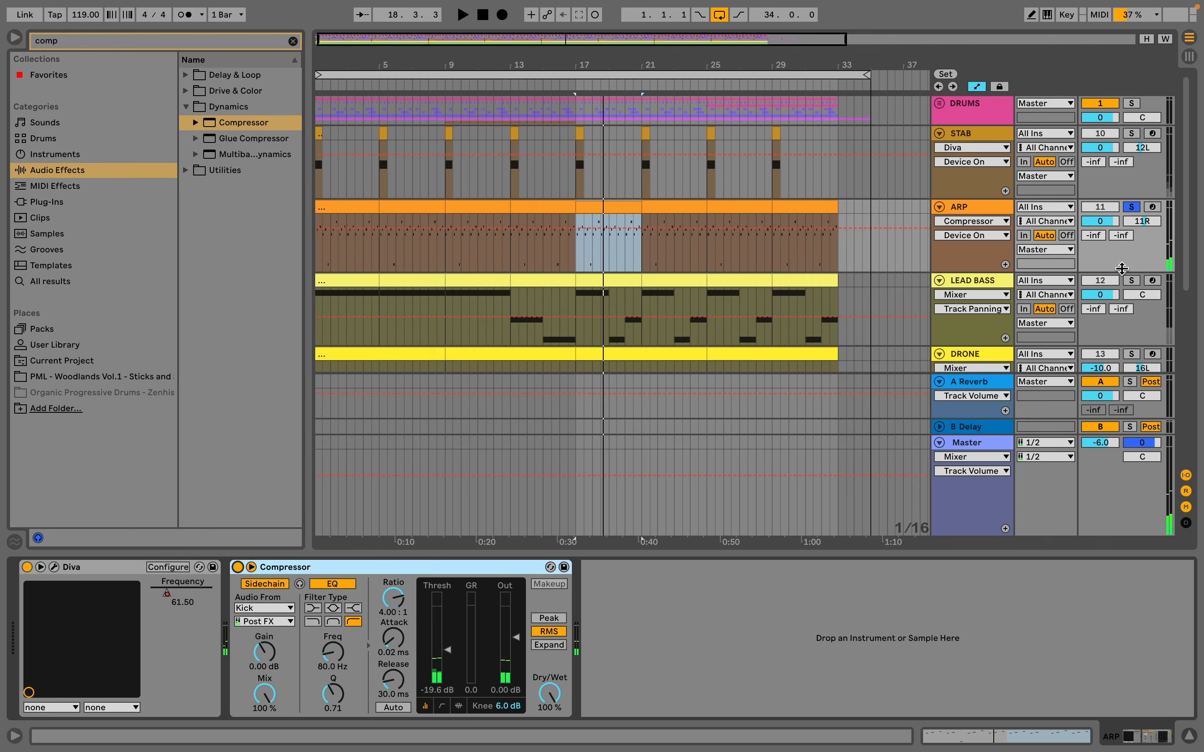
# - Solo the LEAD BASS track and display its Diva Frequency automation
pyautogui.click(1133, 281)
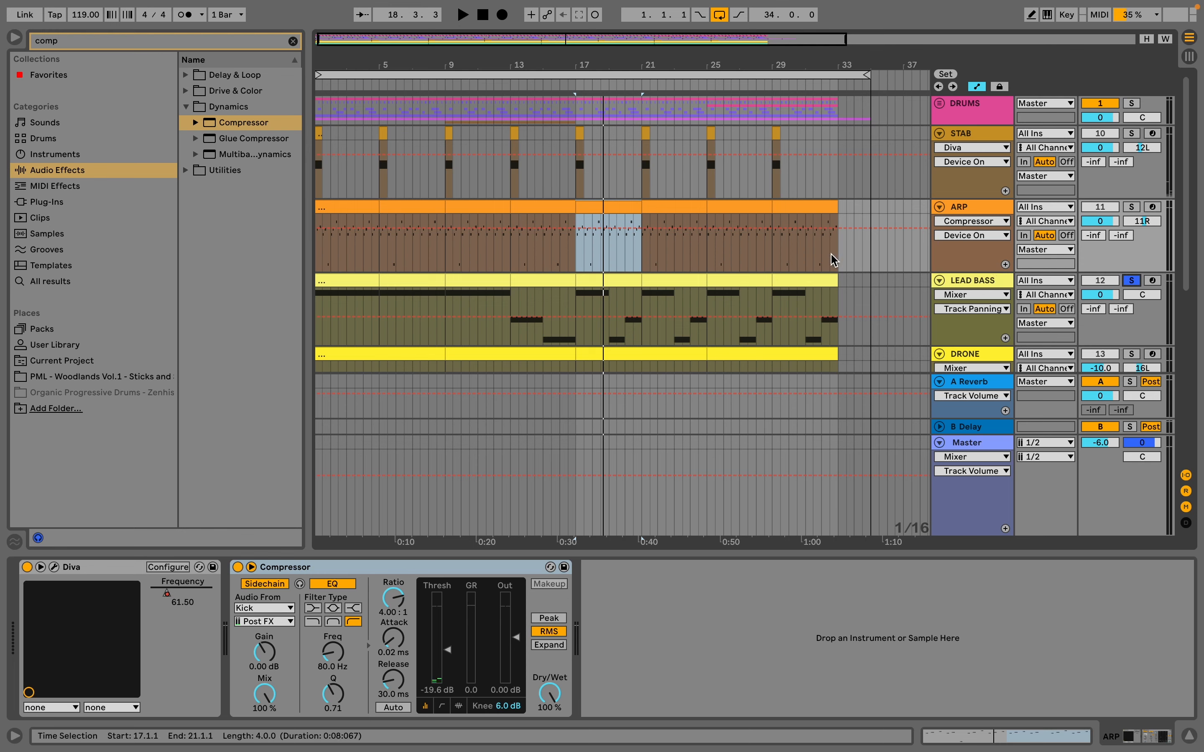
pyautogui.click(971, 294)
pyautogui.click(970, 321)
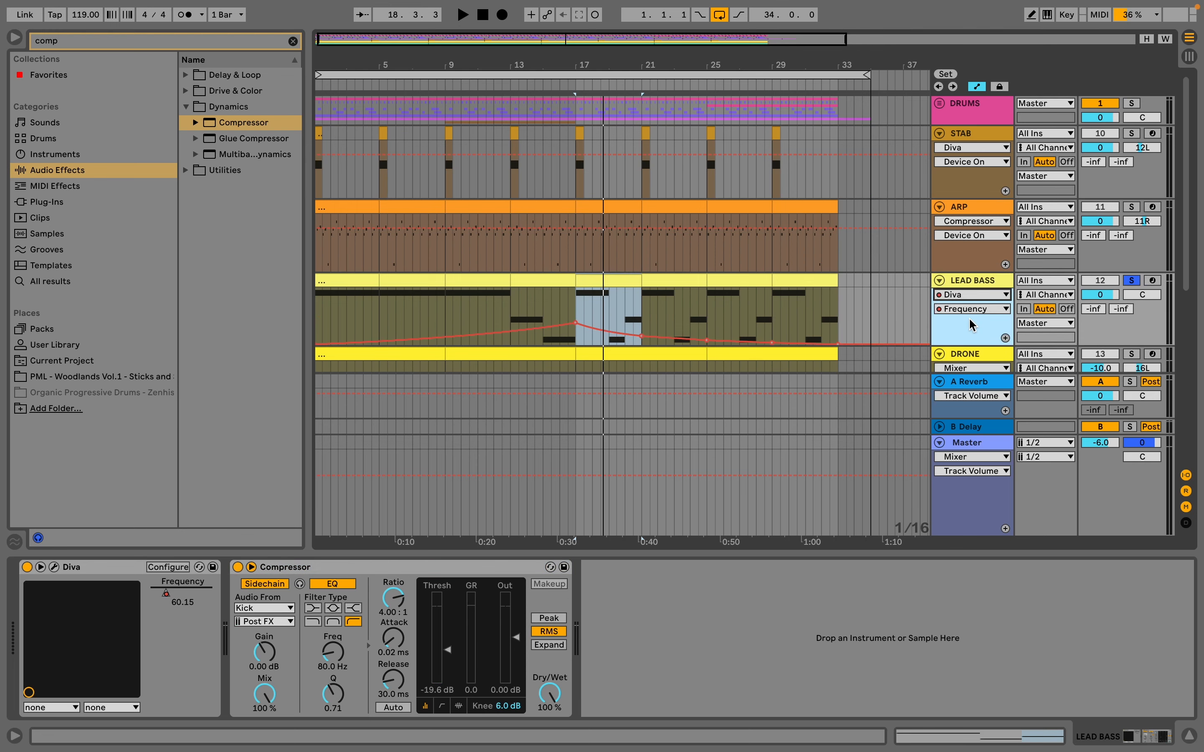
# - Listen to the LEAD BASS filter sweep in solo by playing from bars 1, 11 and 14
pyautogui.scroll(-1, 803, 304)
pyautogui.click(357, 261)
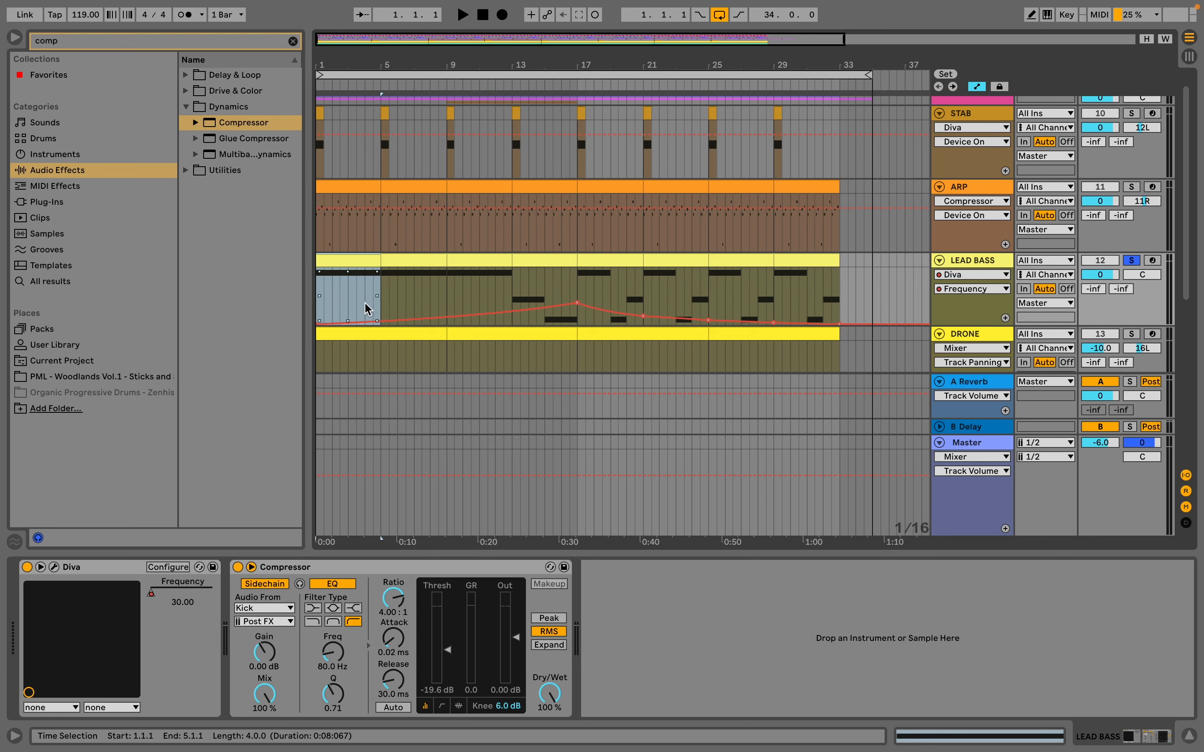
pyautogui.press('space')
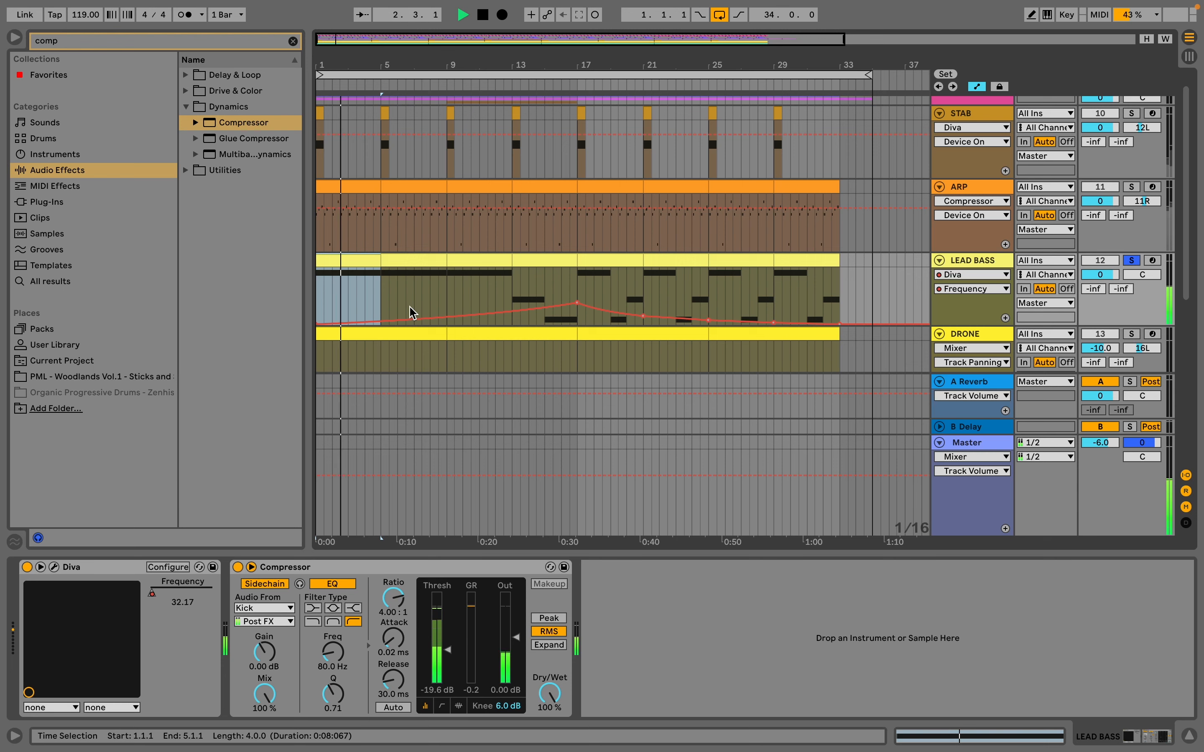
pyautogui.click(480, 299)
pyautogui.press('space')
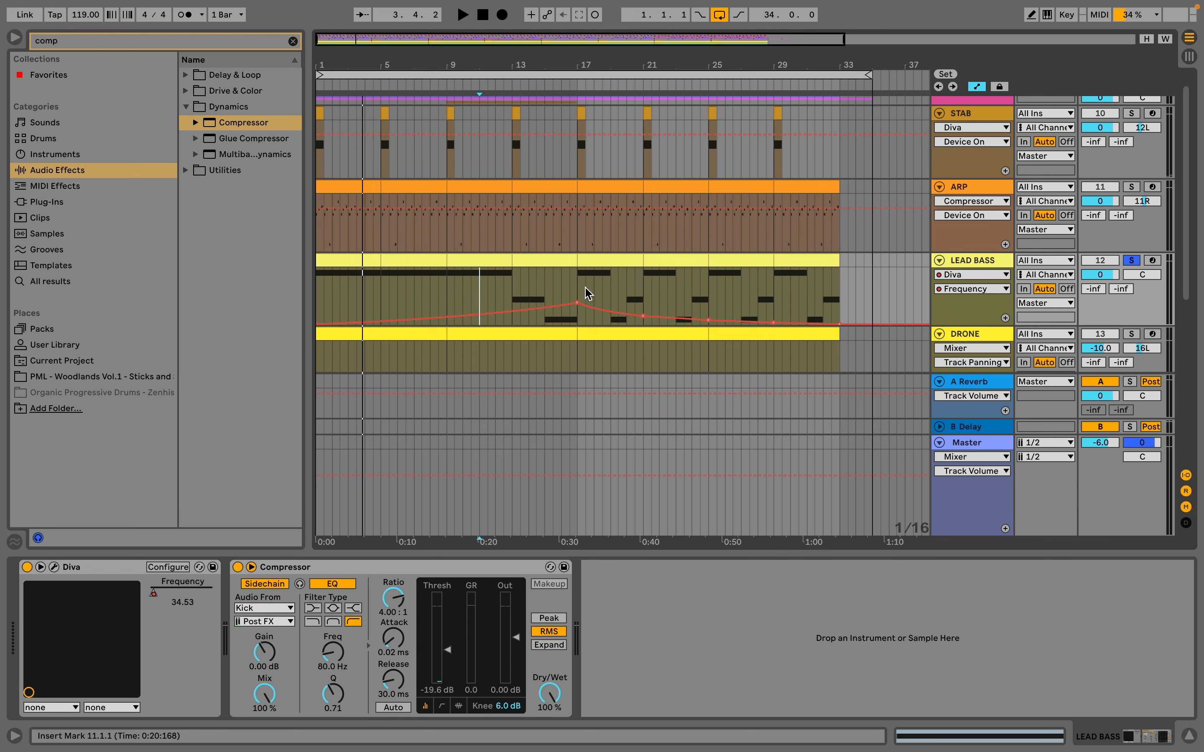
pyautogui.press('space')
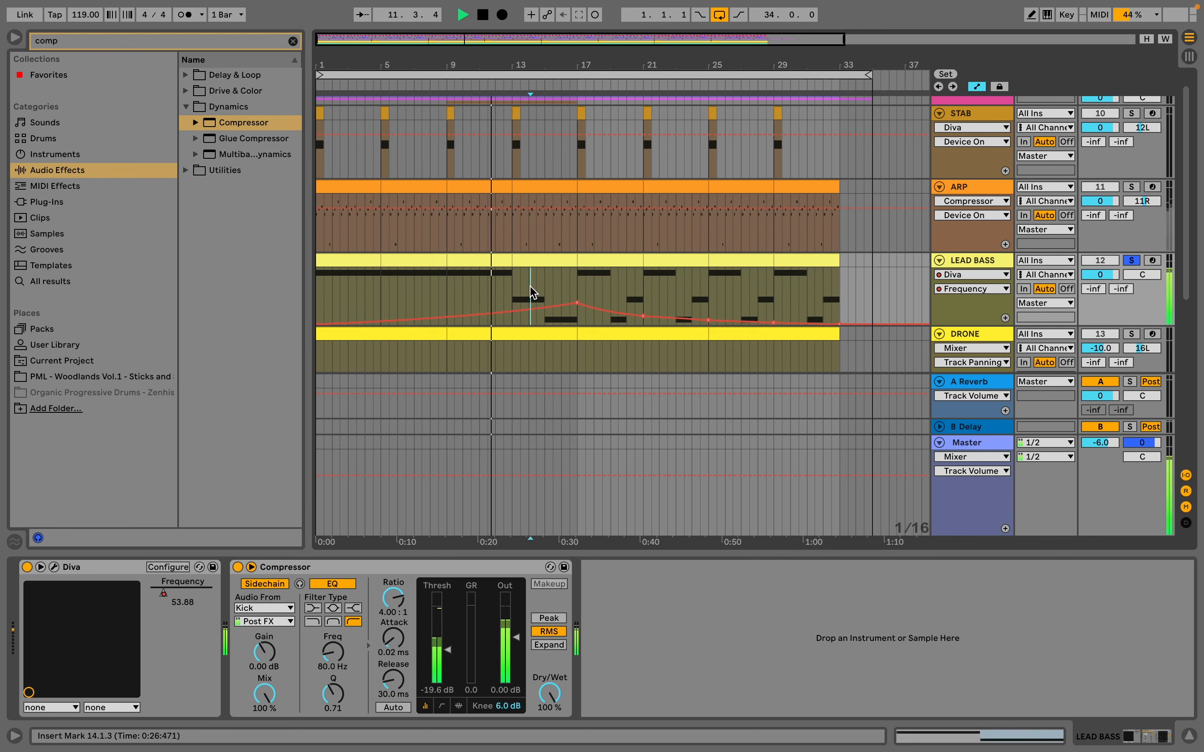
pyautogui.click(532, 295)
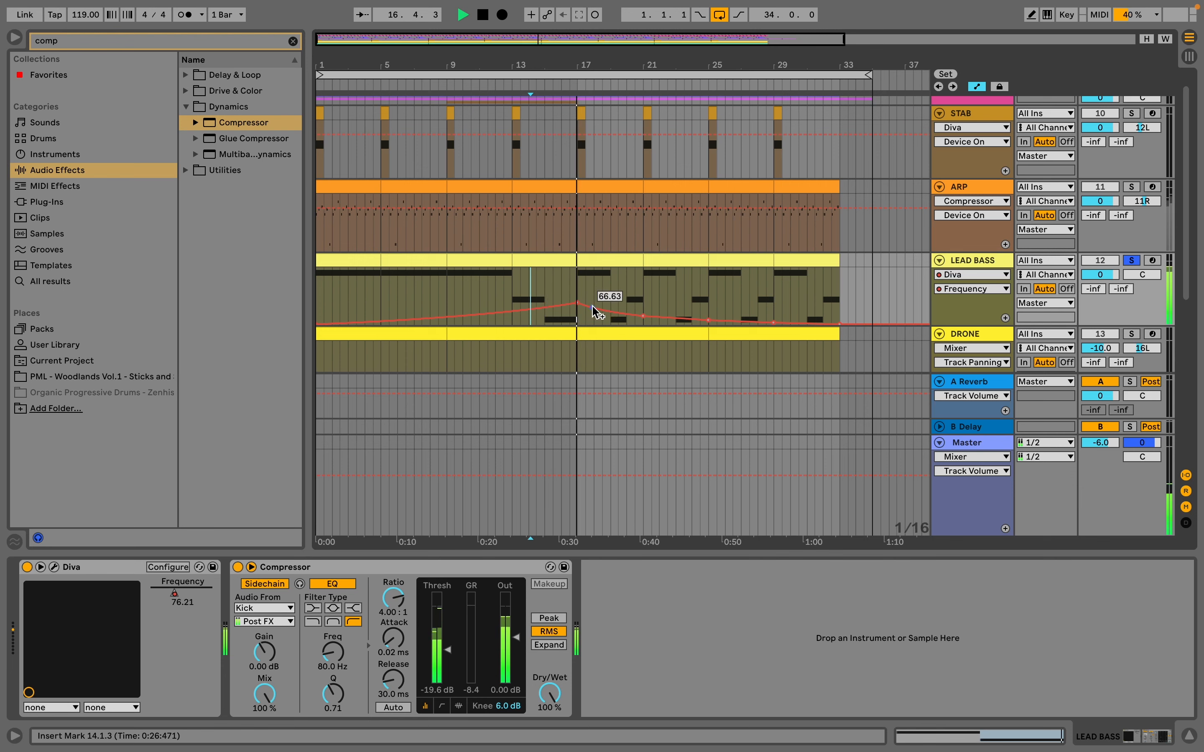
# - Unsolo LEAD BASS, try removing its Frequency automation between bars 17 and 21, and compare the full-mix playback with the original curve
pyautogui.click(612, 318)
pyautogui.press('space')
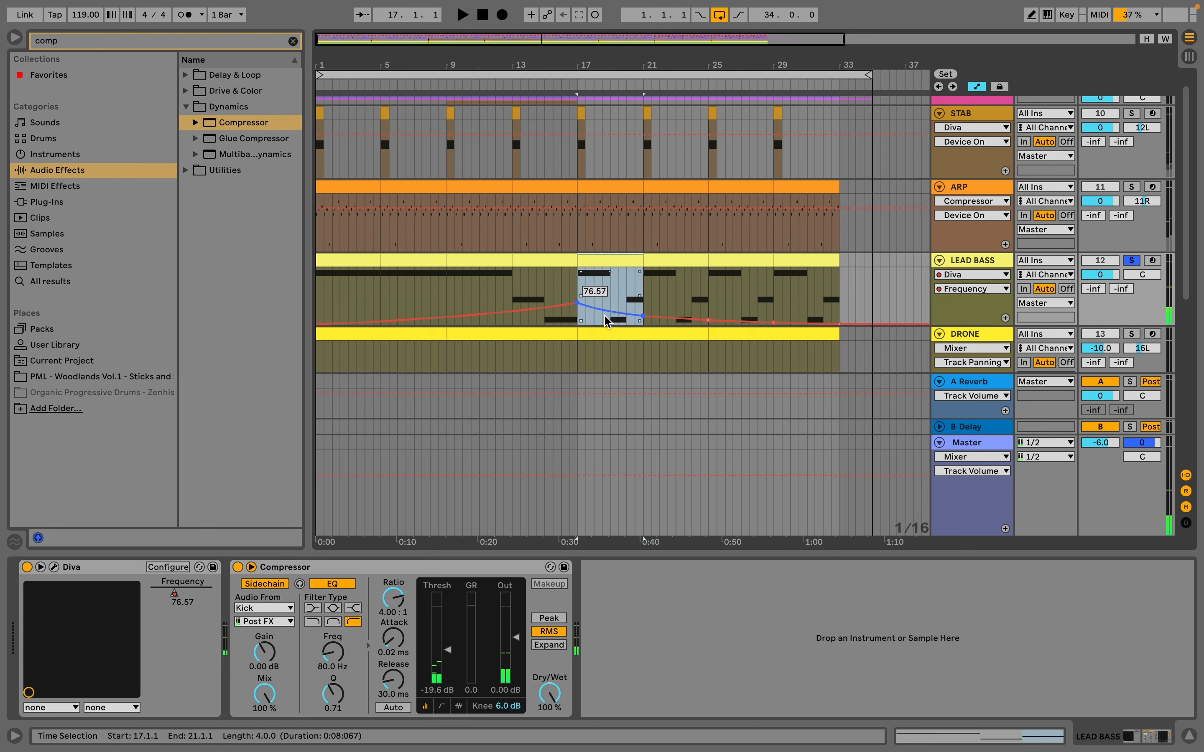
pyautogui.press('Delete')
pyautogui.click(1132, 260)
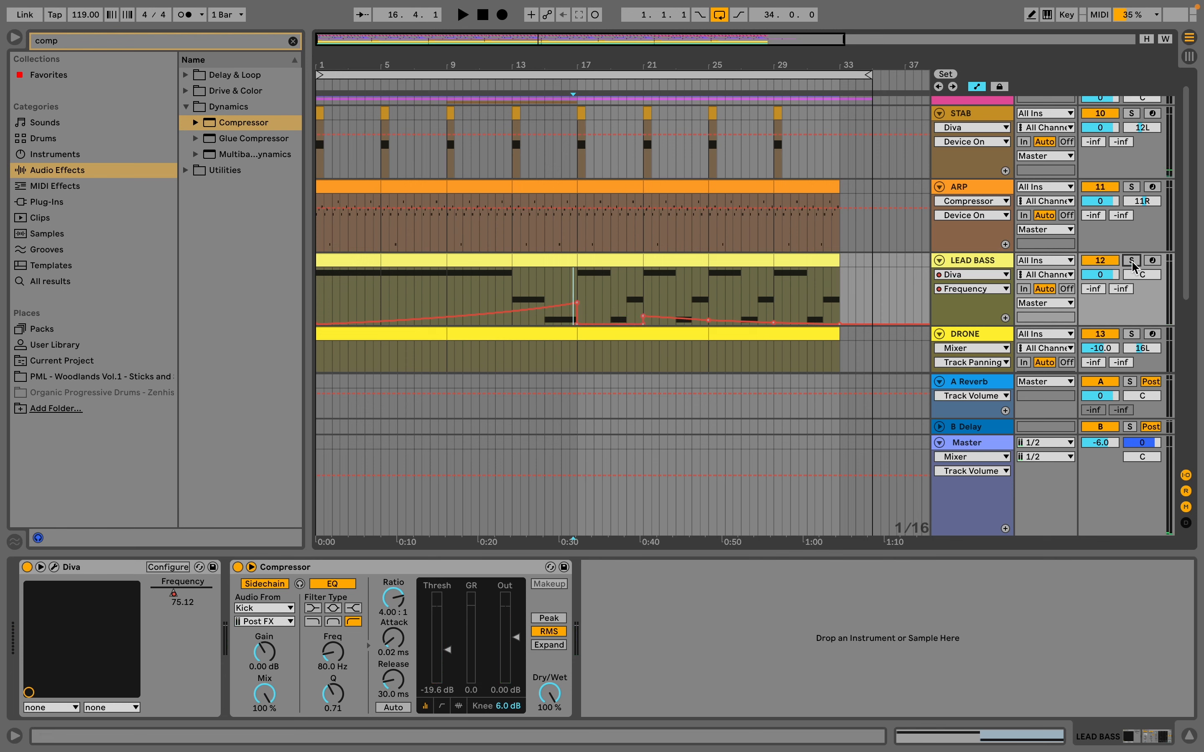
pyautogui.press('space')
pyautogui.press('space')
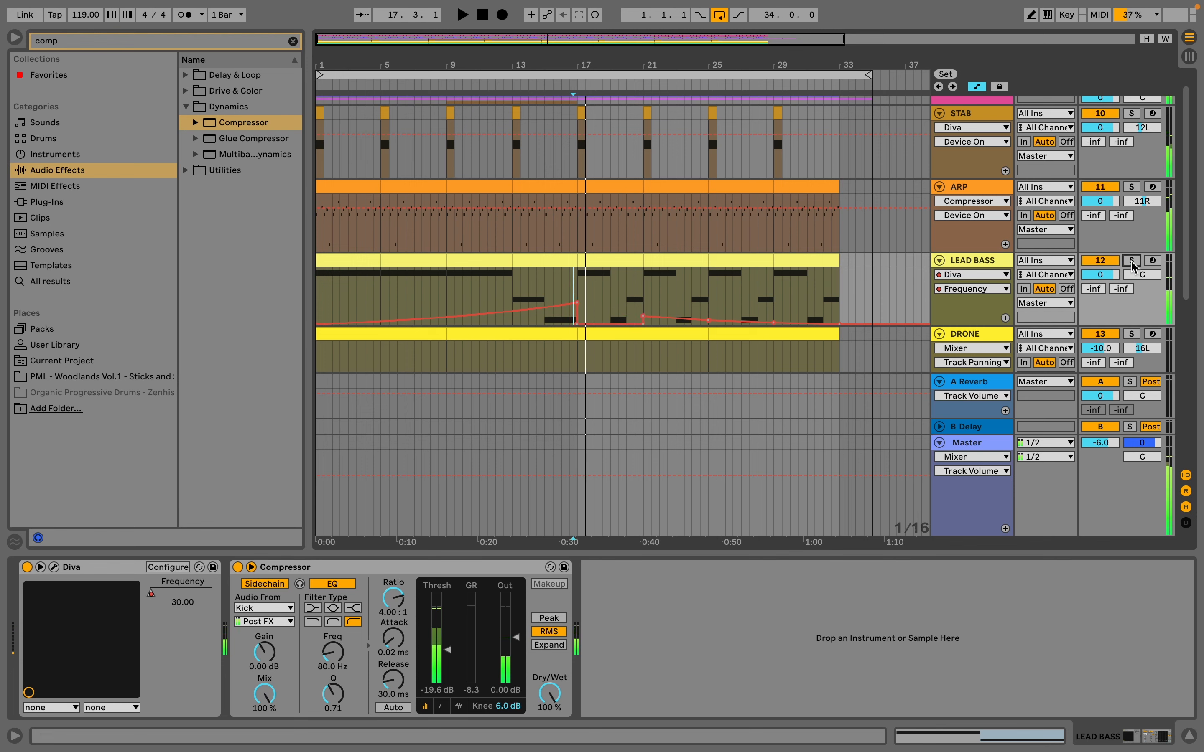
pyautogui.press('super+z')
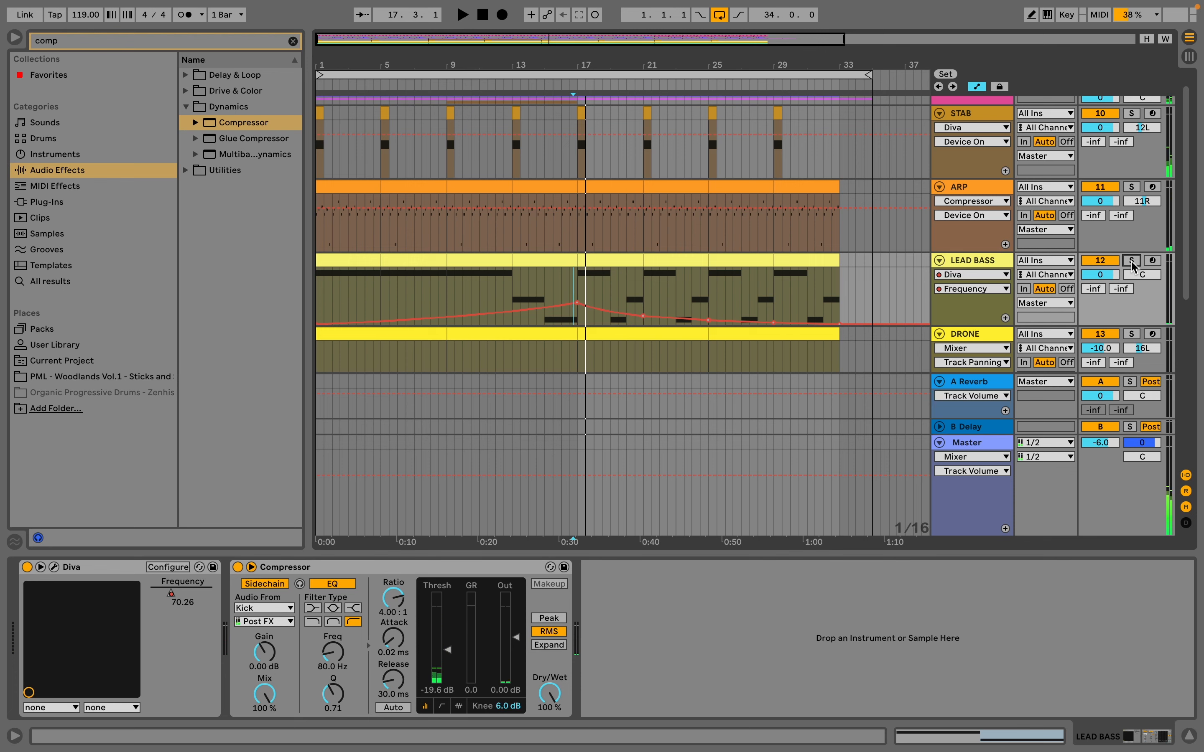
pyautogui.press('space')
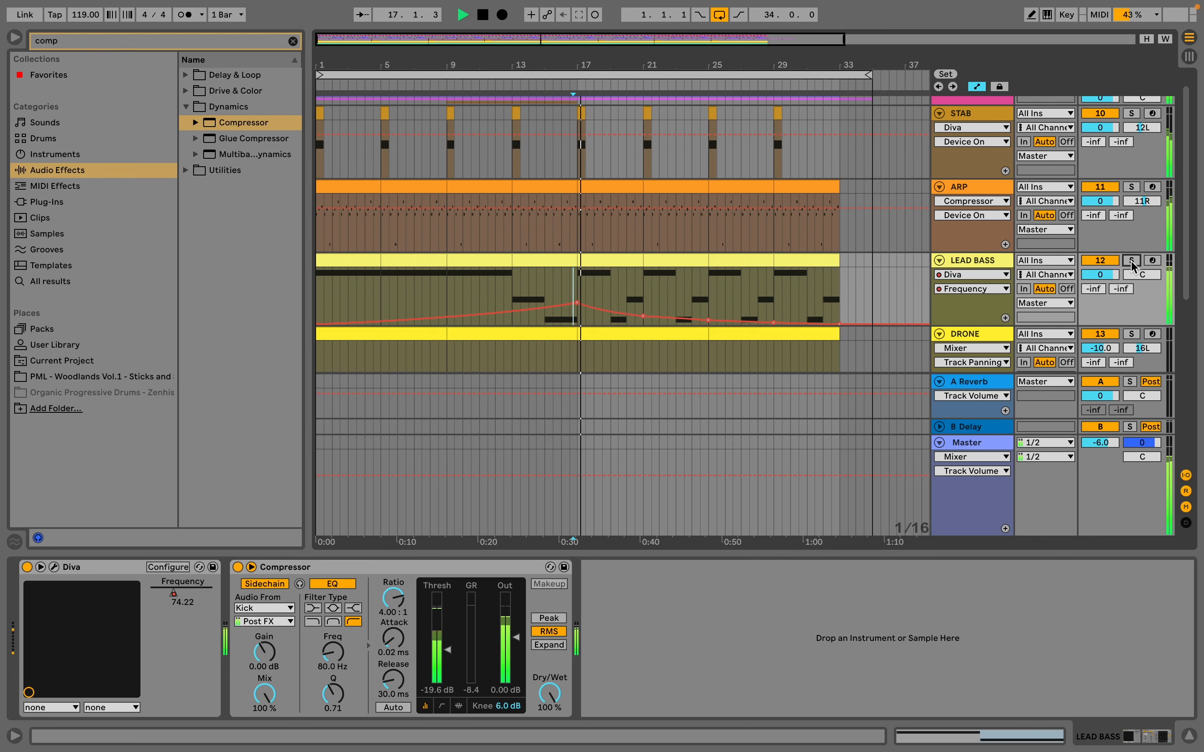
pyautogui.press('space')
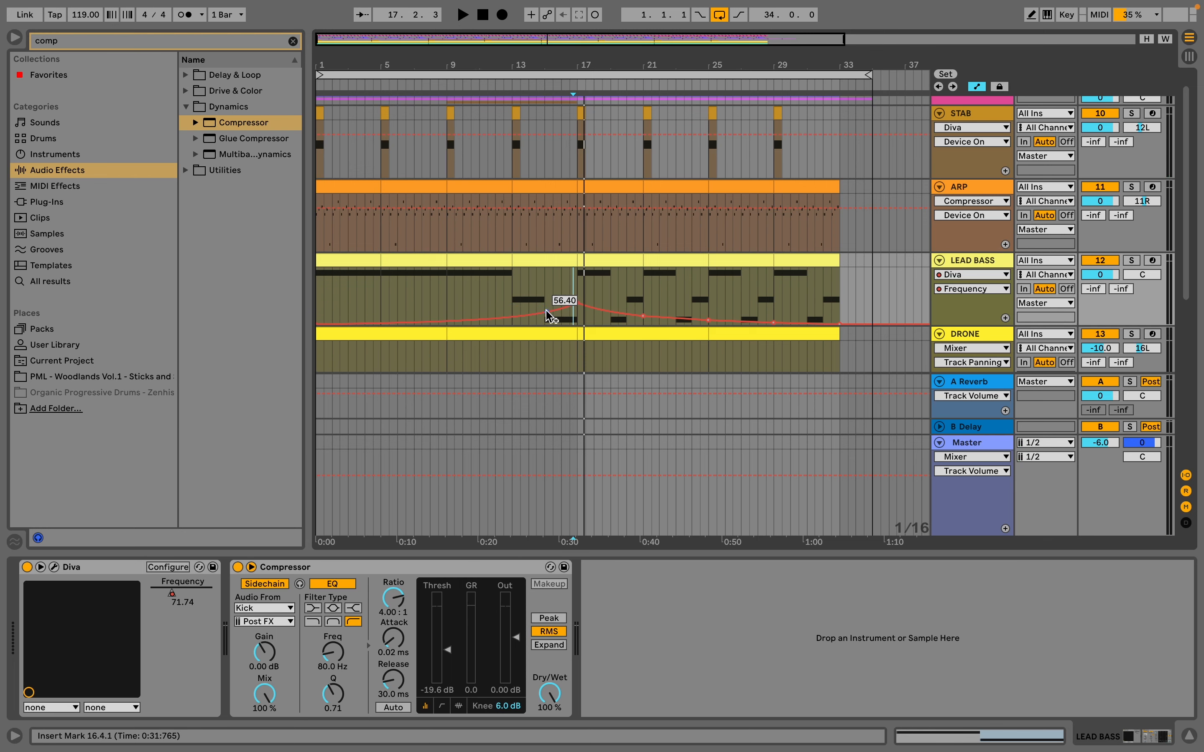
# - Solo LEAD BASS and compare its playback from just before bar 17 with the sidechain Compressor turned off and on
pyautogui.scroll(-1, 551, 316)
pyautogui.click(309, 573)
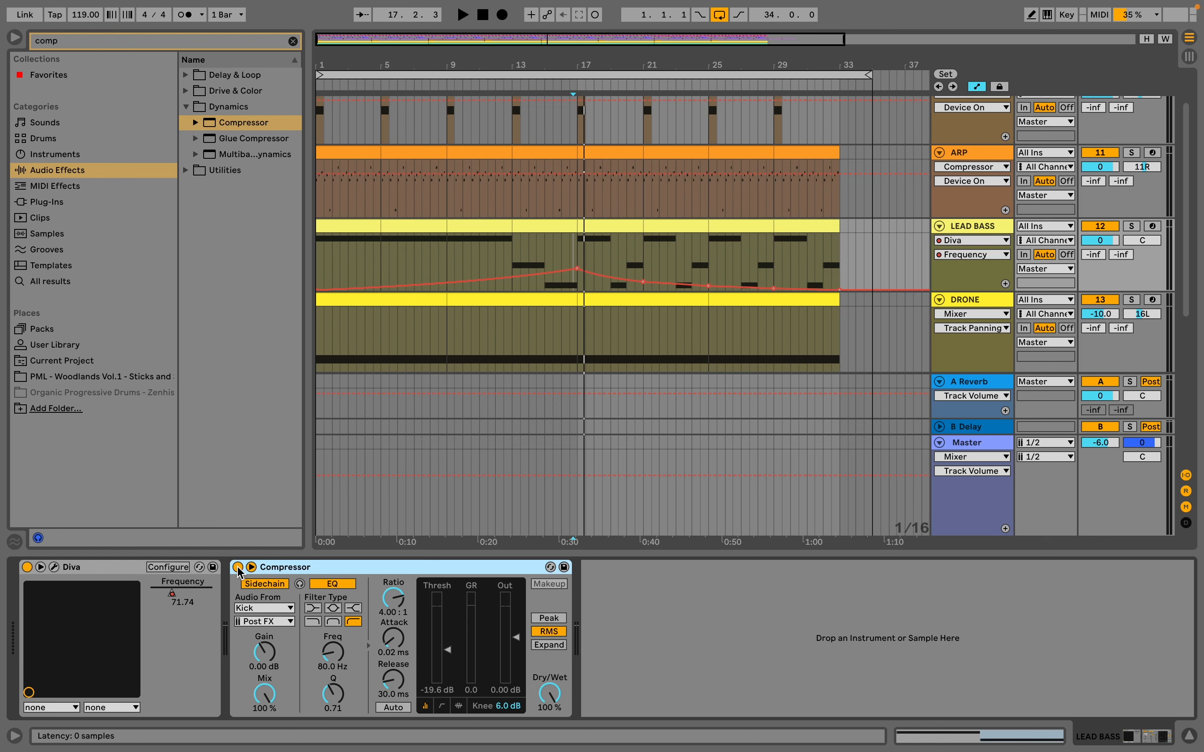
pyautogui.click(1132, 227)
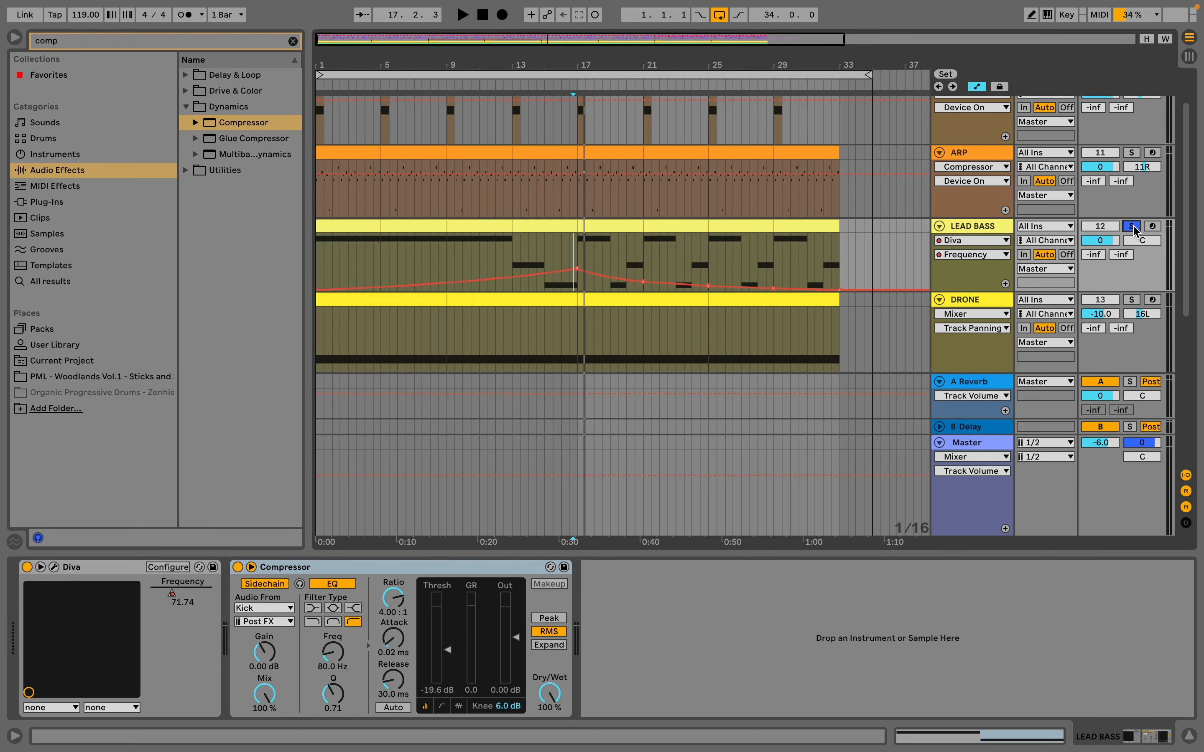
pyautogui.click(1133, 227)
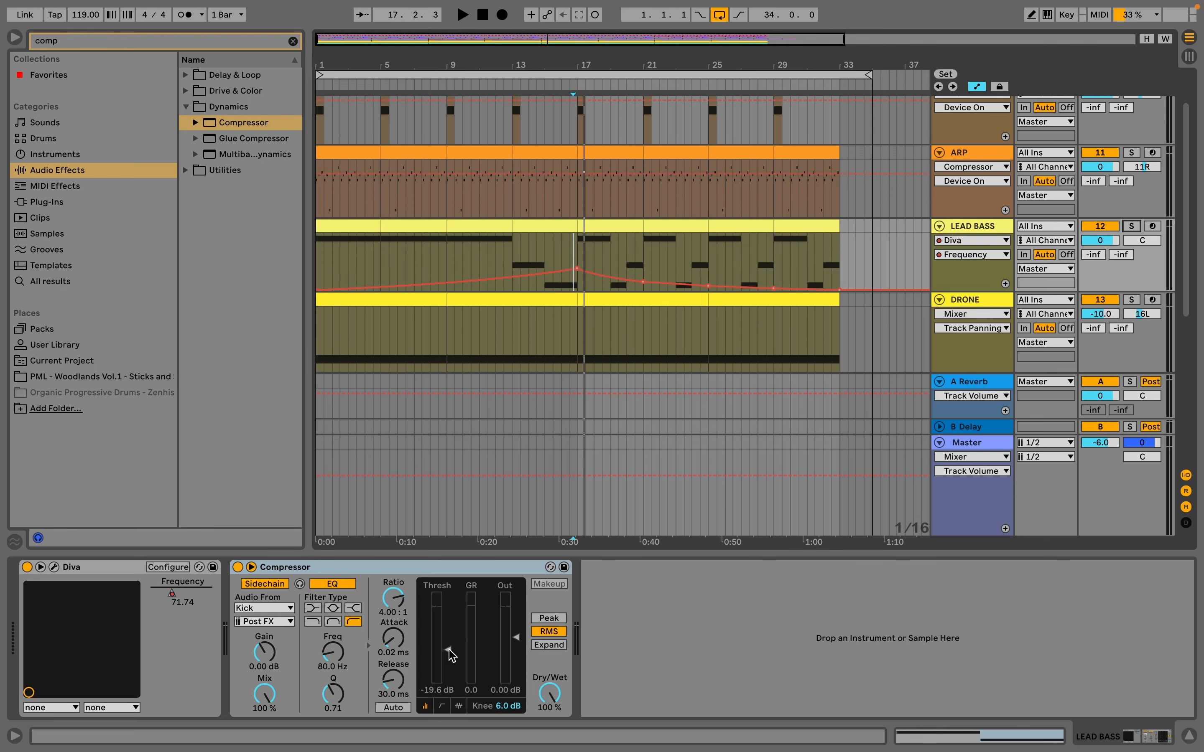
pyautogui.click(238, 567)
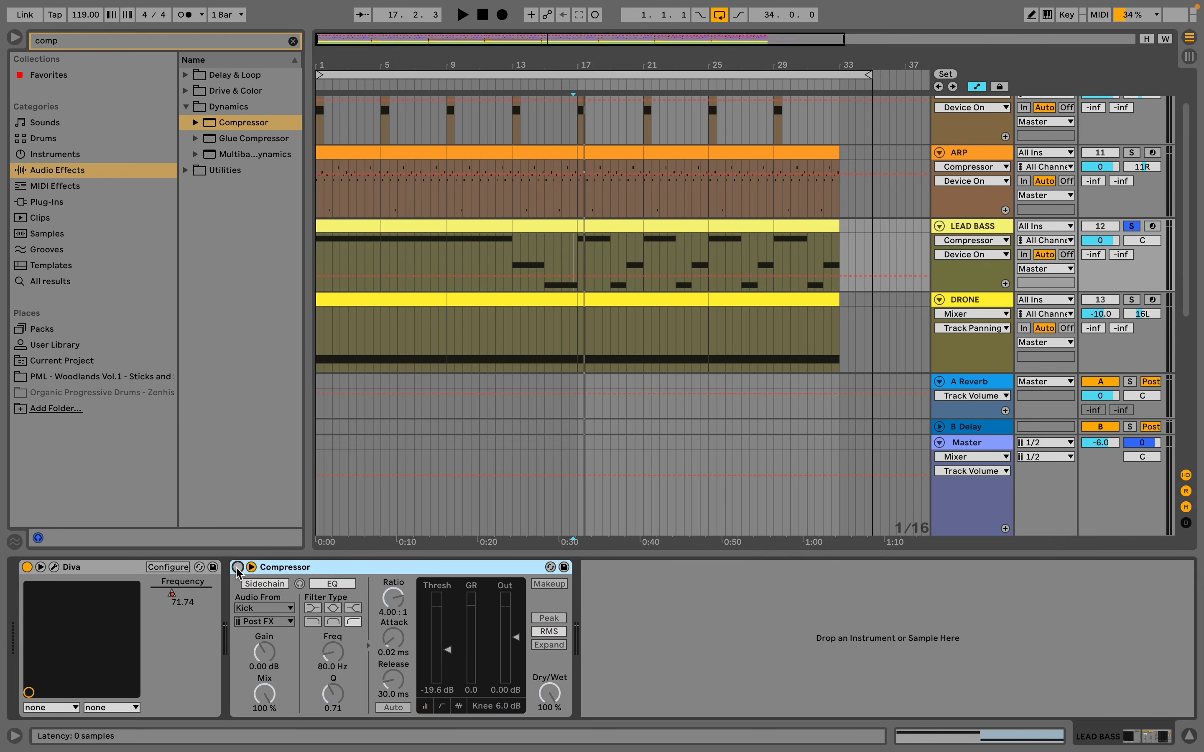
pyautogui.press('space')
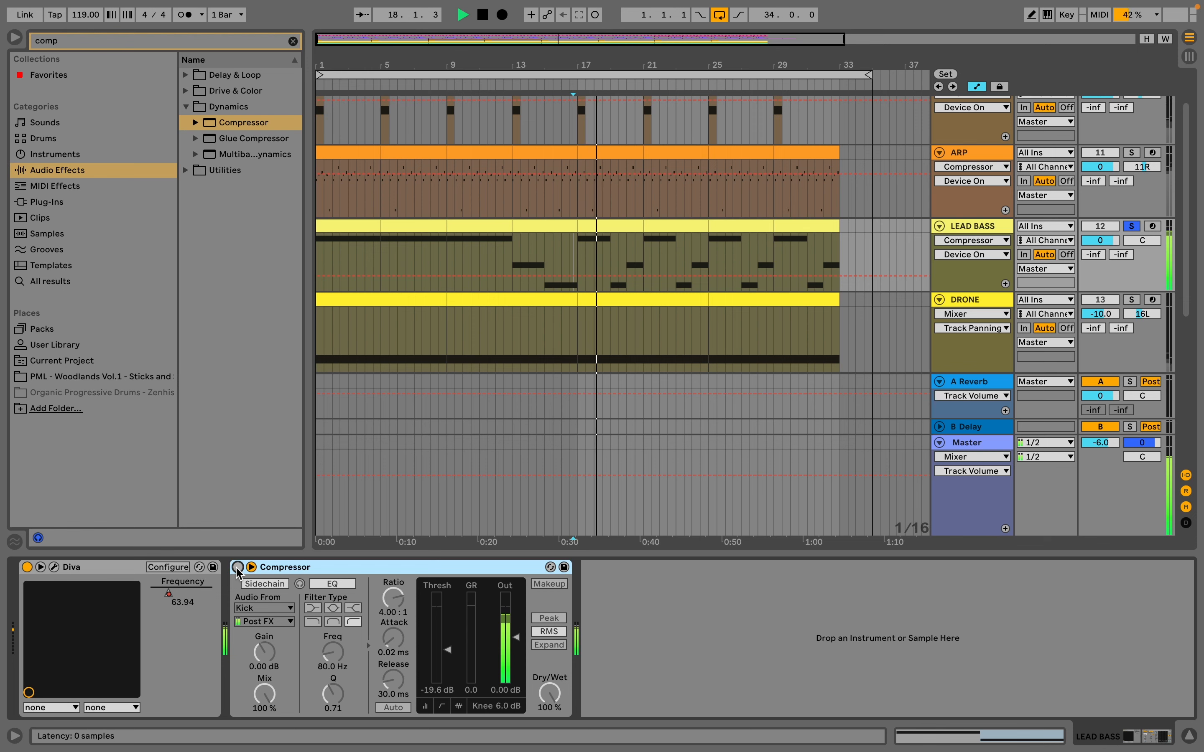
pyautogui.click(238, 567)
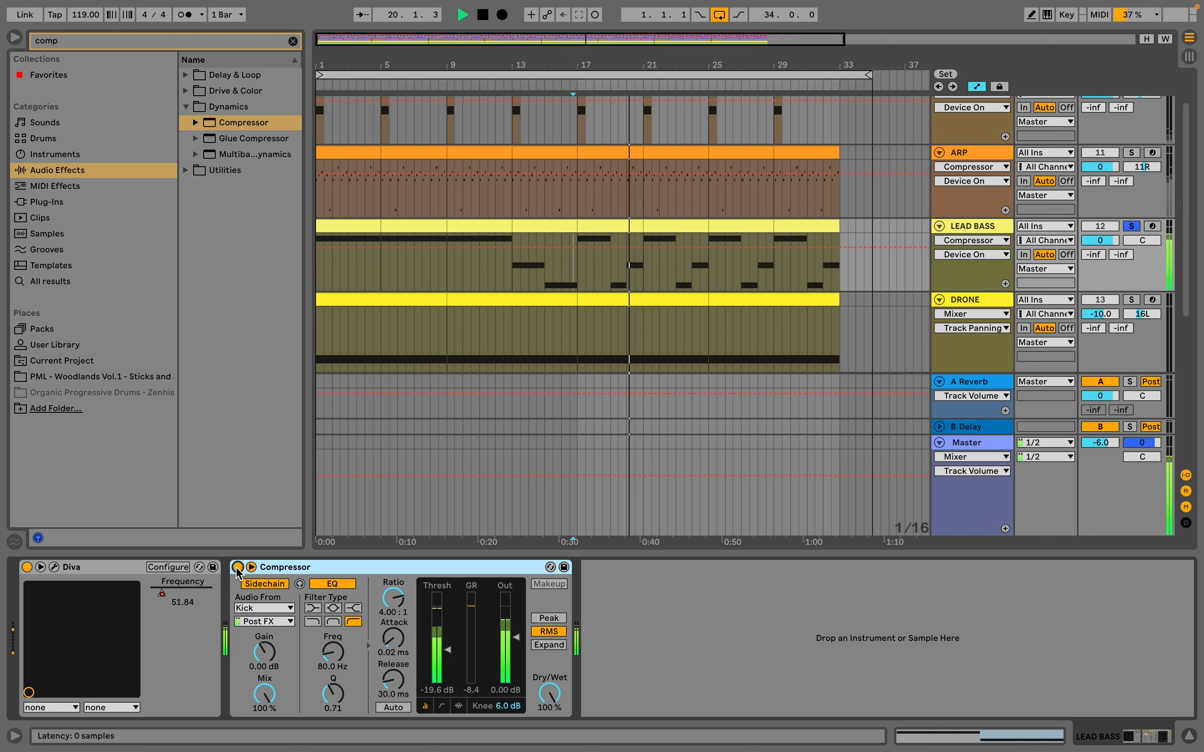
pyautogui.click(237, 568)
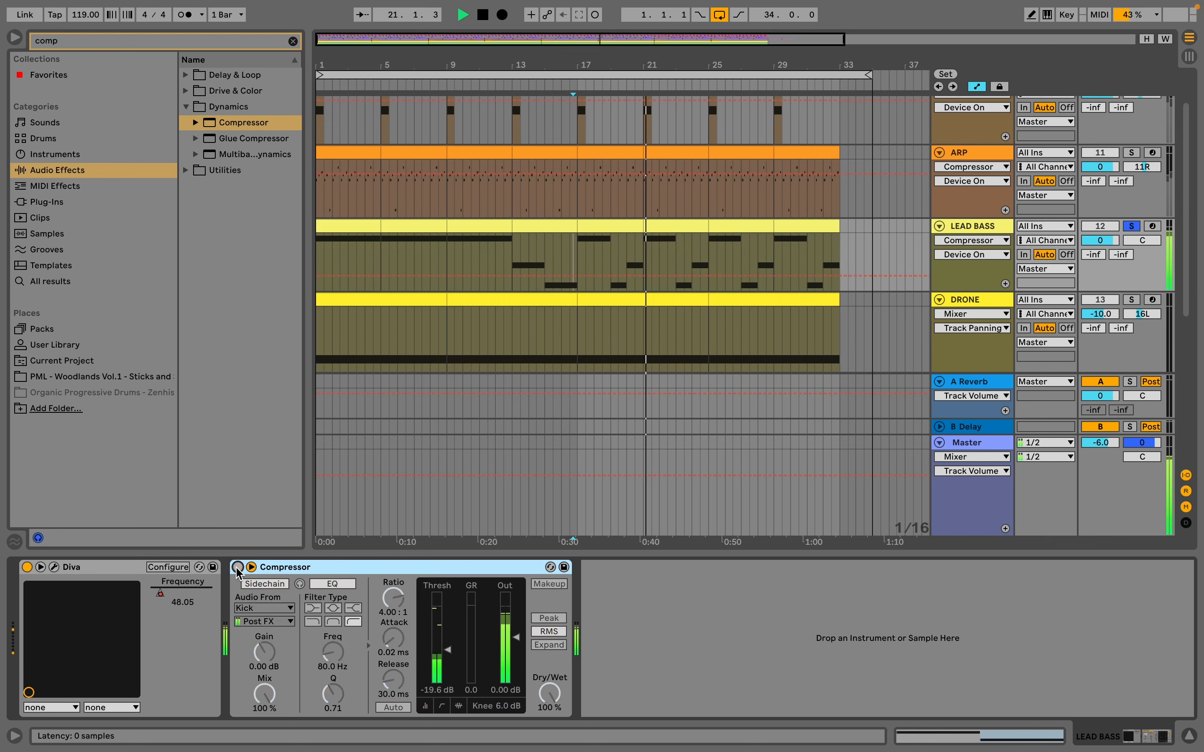
pyautogui.click(238, 567)
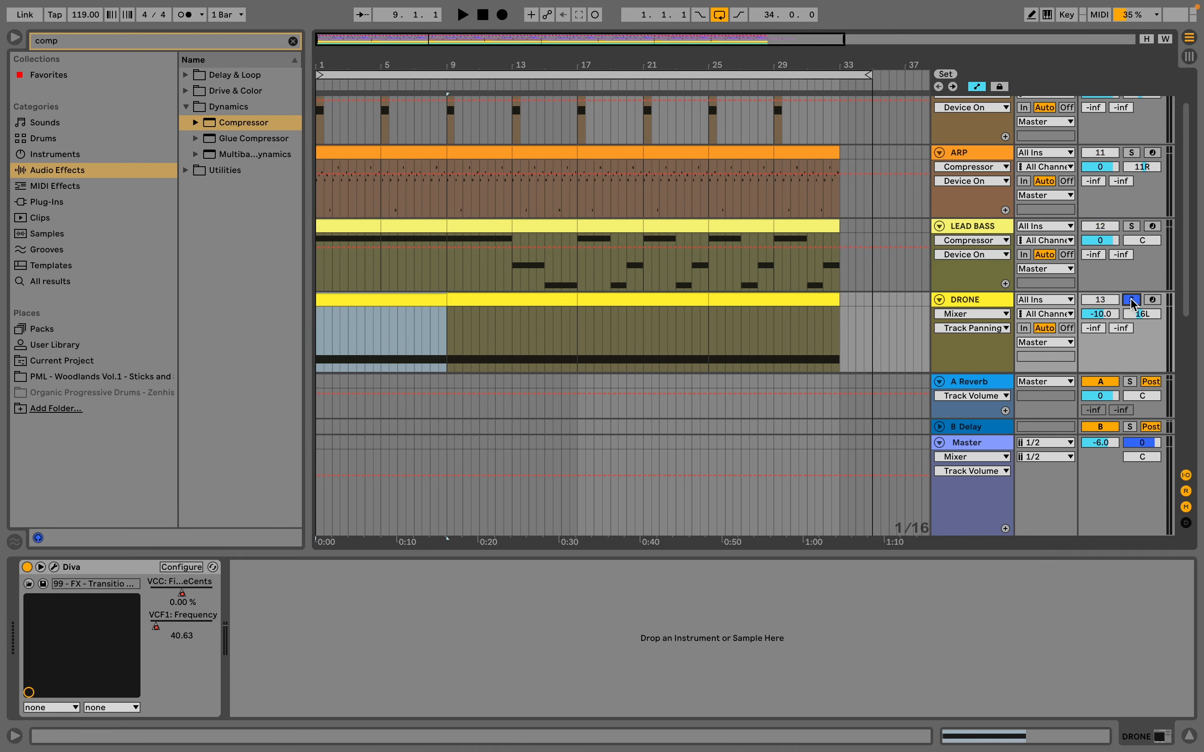
# - Play the DRONE track in solo from bar 1 and examine its Diva synth settings
pyautogui.press('space')
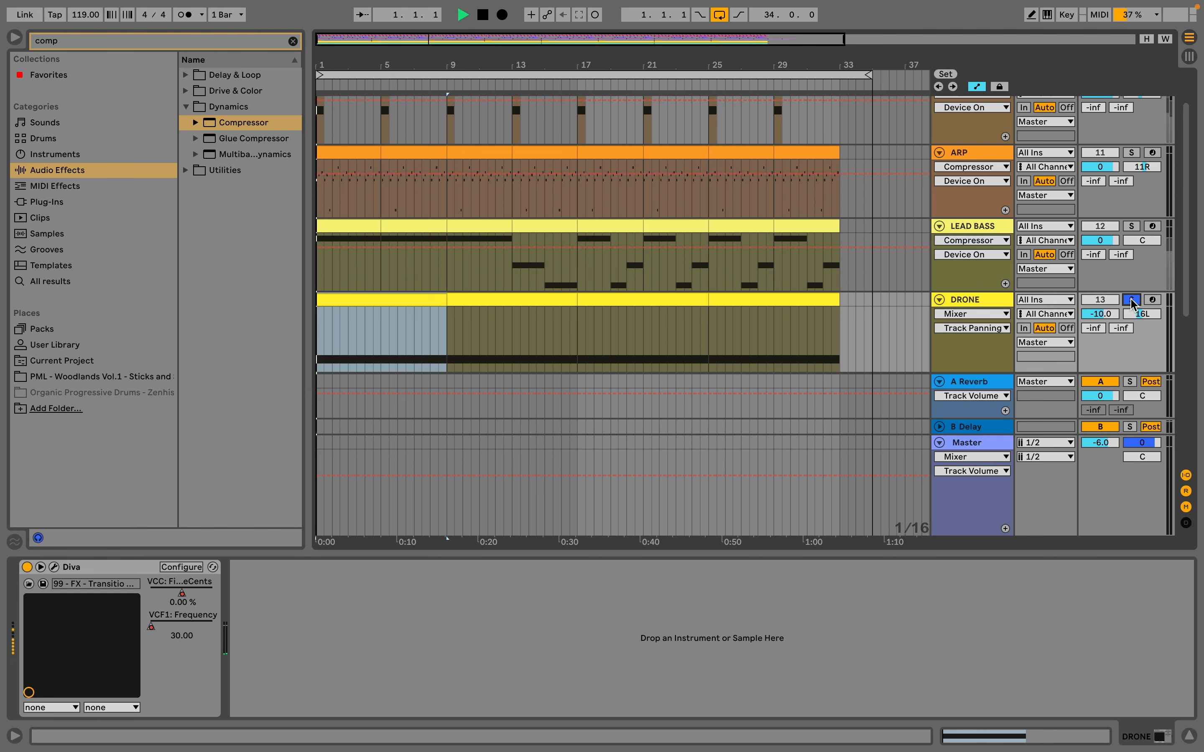
pyautogui.click(992, 316)
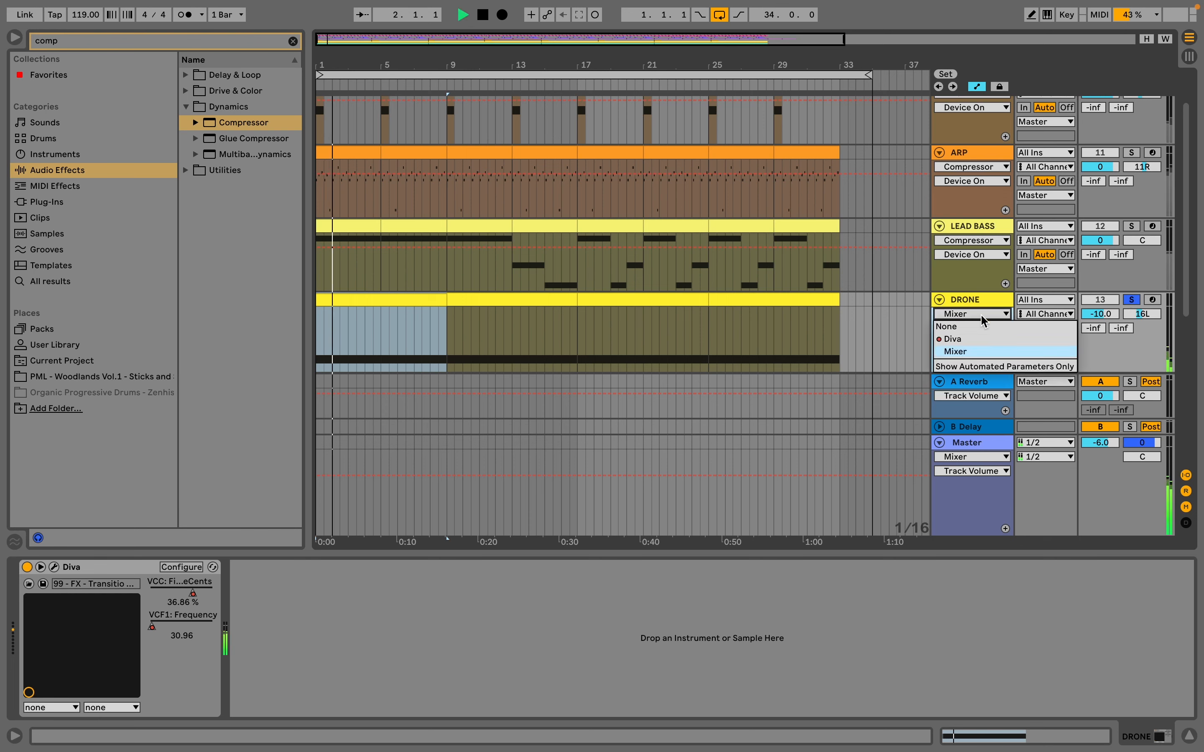
pyautogui.click(948, 362)
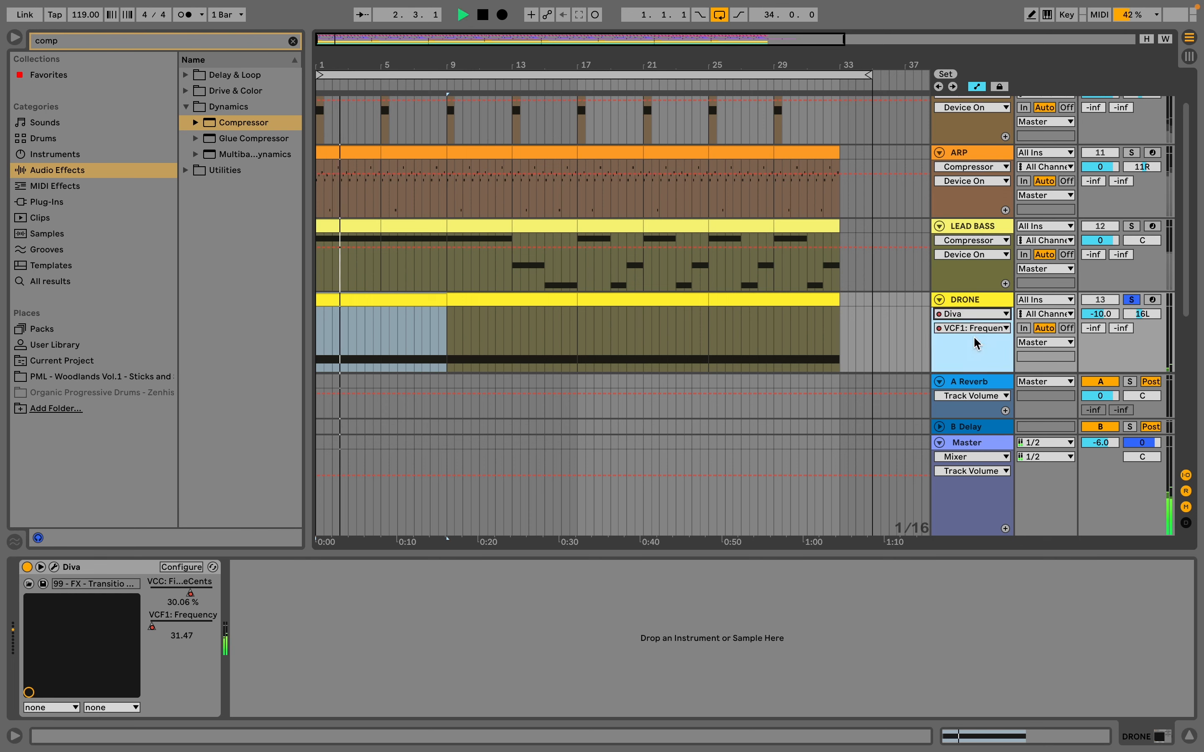
pyautogui.click(54, 567)
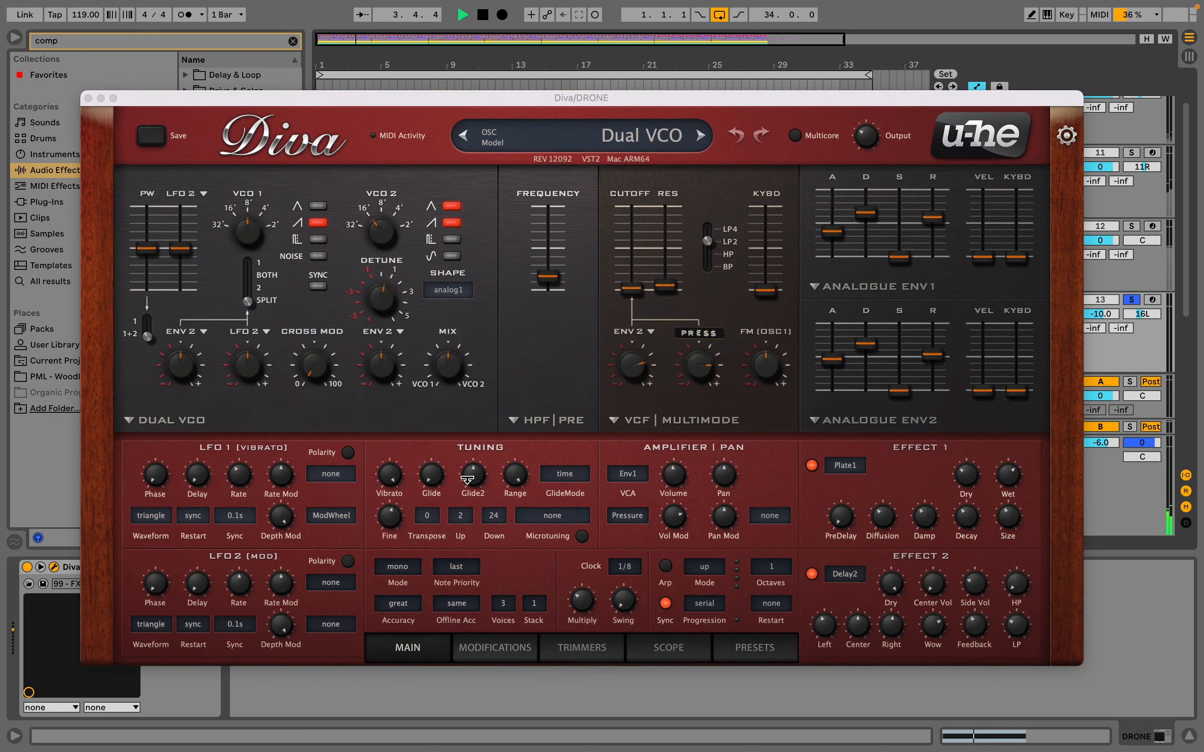
pyautogui.click(54, 568)
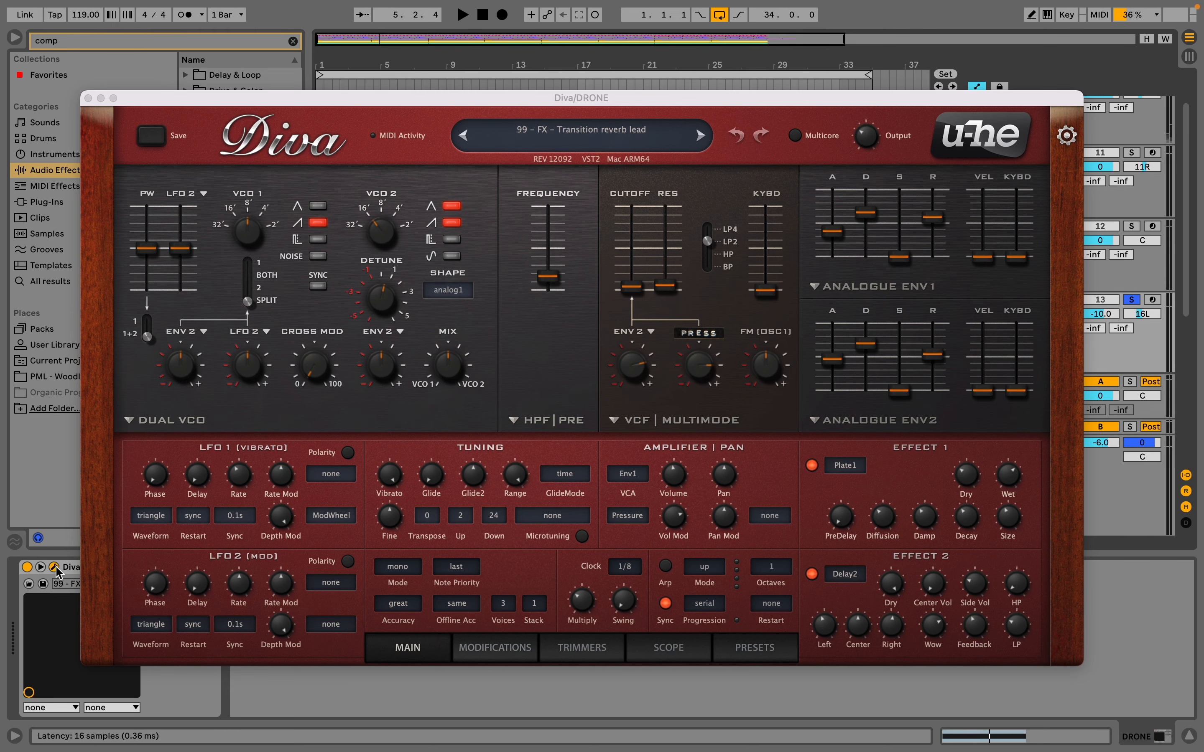
pyautogui.click(54, 567)
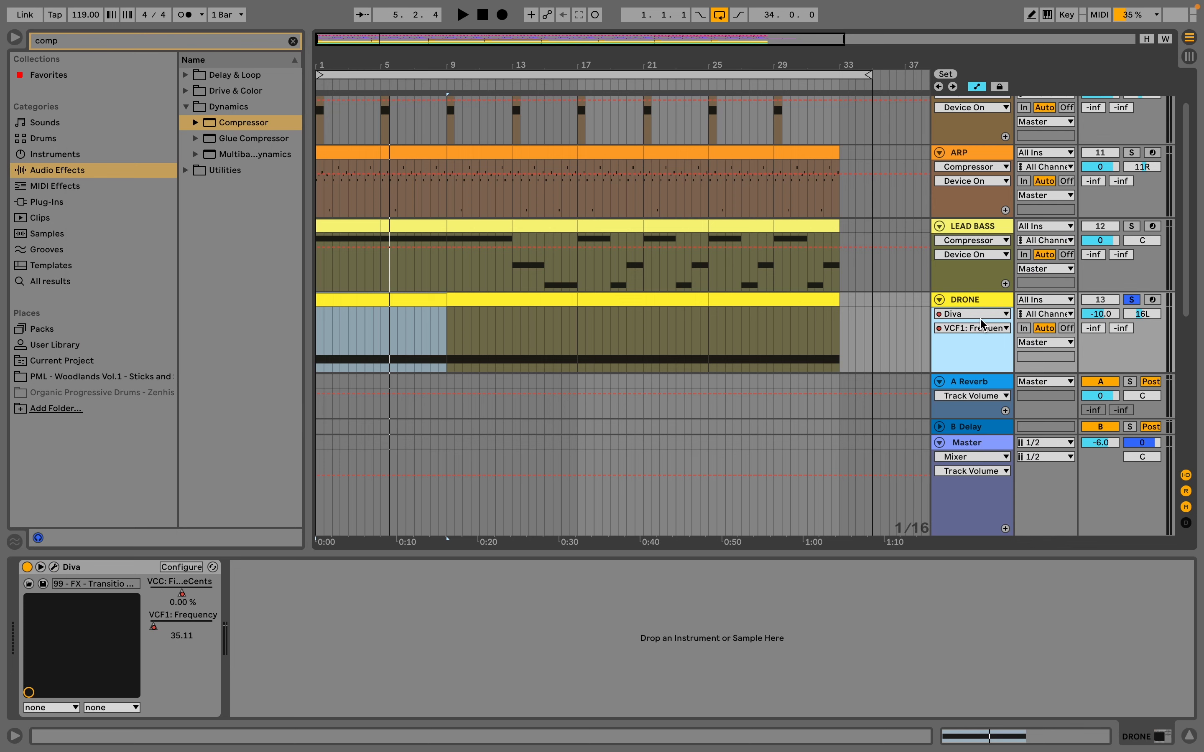
# - Display the Diva VCF1: Frequency automation on the DRONE track
pyautogui.click(975, 313)
pyautogui.click(977, 340)
pyautogui.click(976, 329)
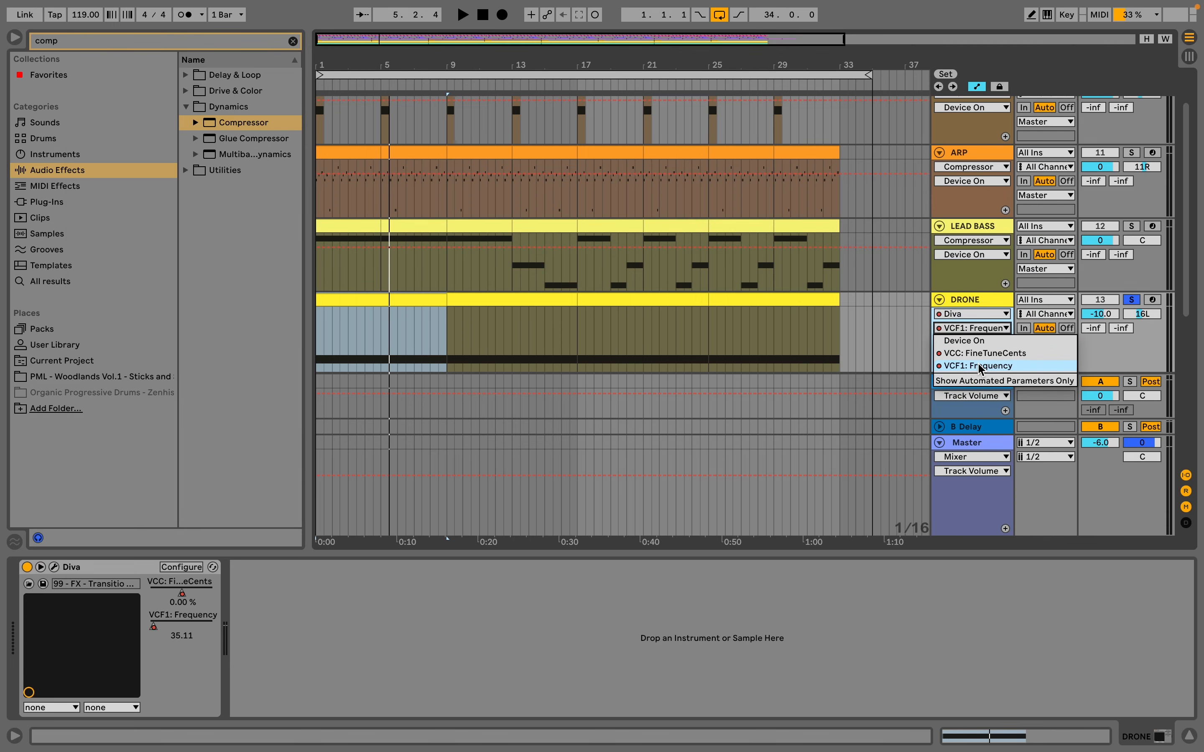
pyautogui.click(978, 367)
pyautogui.scroll(-3, 696, 321)
pyautogui.scroll(-1, 605, 316)
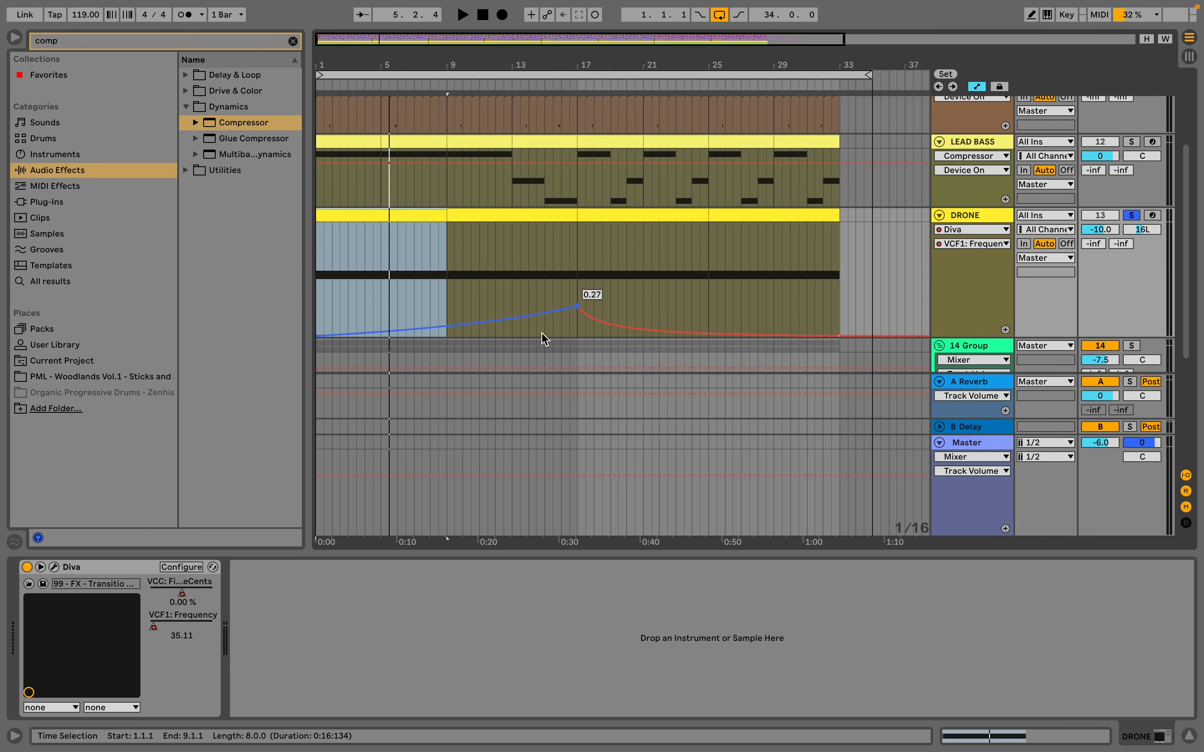
# - Listen to the soloed DRONE from bar 16.3.1 through the peak of its filter automation
pyautogui.click(349, 303)
pyautogui.click(571, 287)
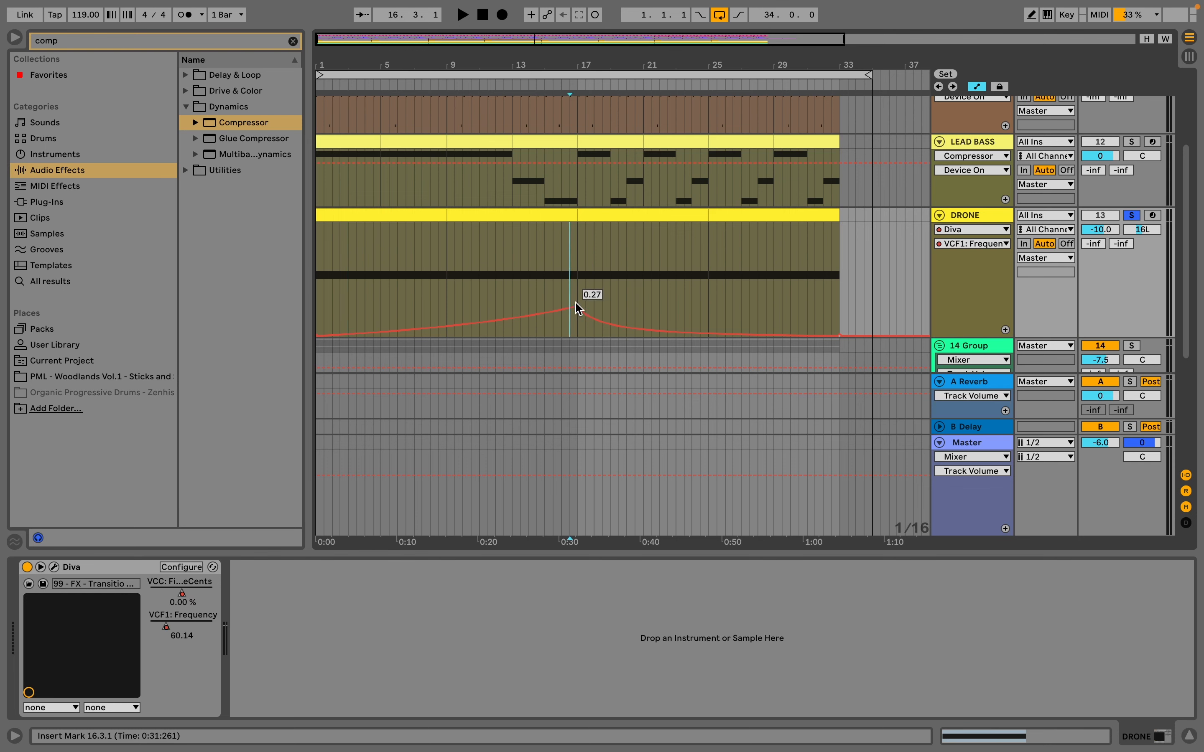
pyautogui.press('space')
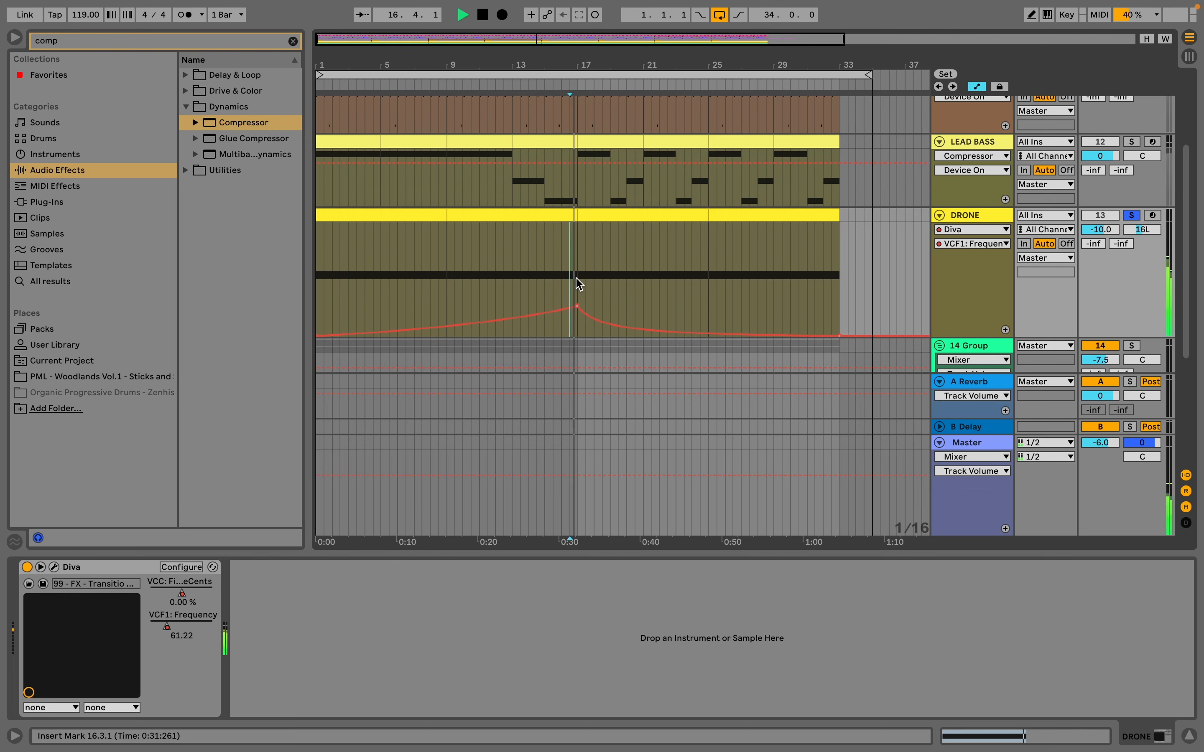
pyautogui.press('space')
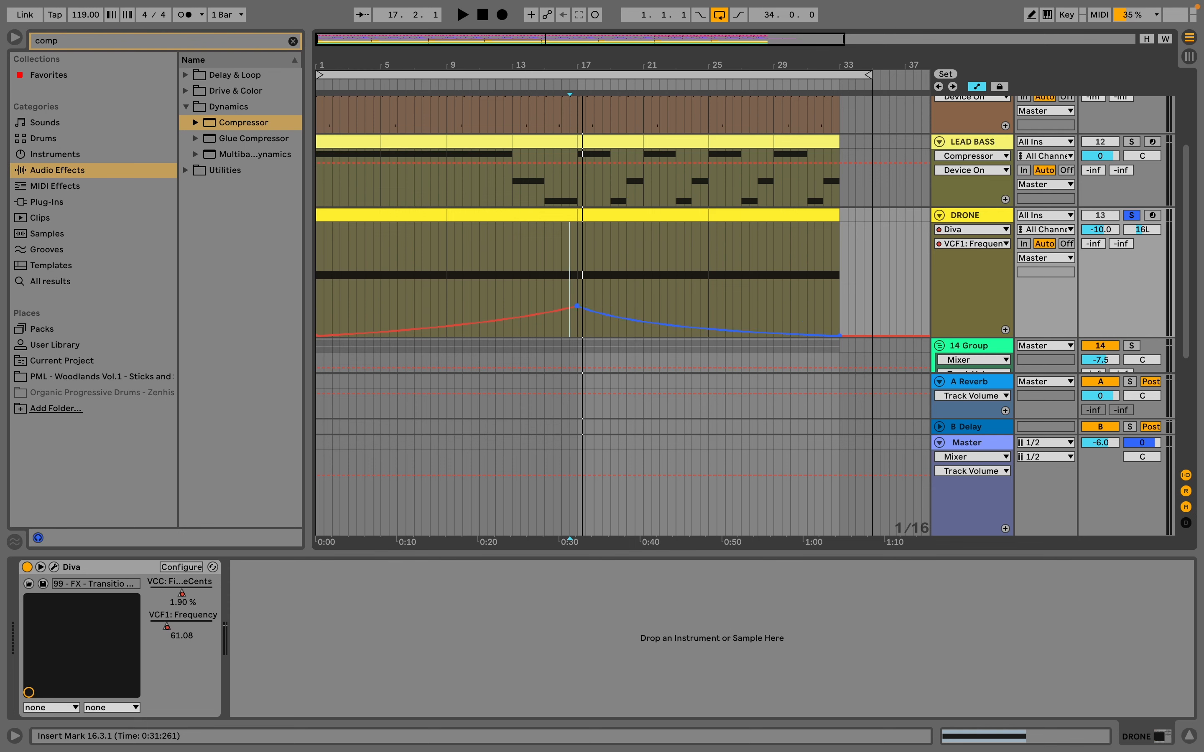
# - Display the DRONE's VCC: FineTuneCents automation and examine the Fine tuning control in the Diva synth
pyautogui.click(956, 243)
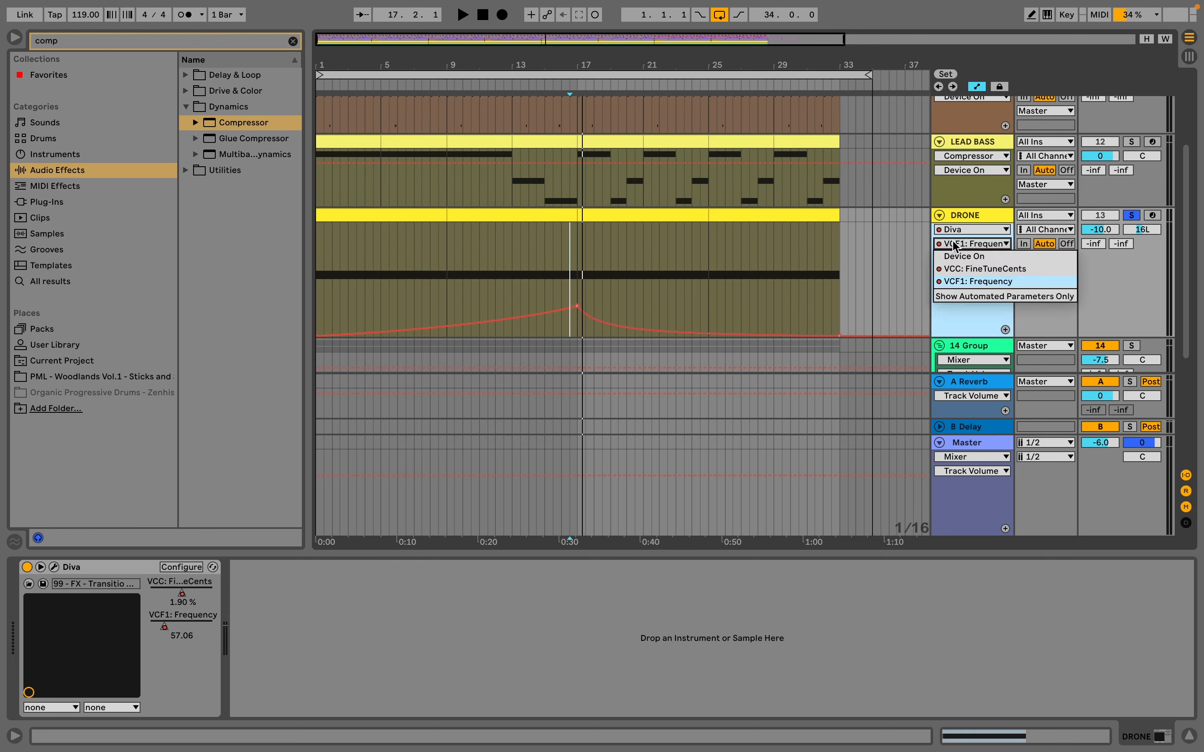
pyautogui.click(956, 269)
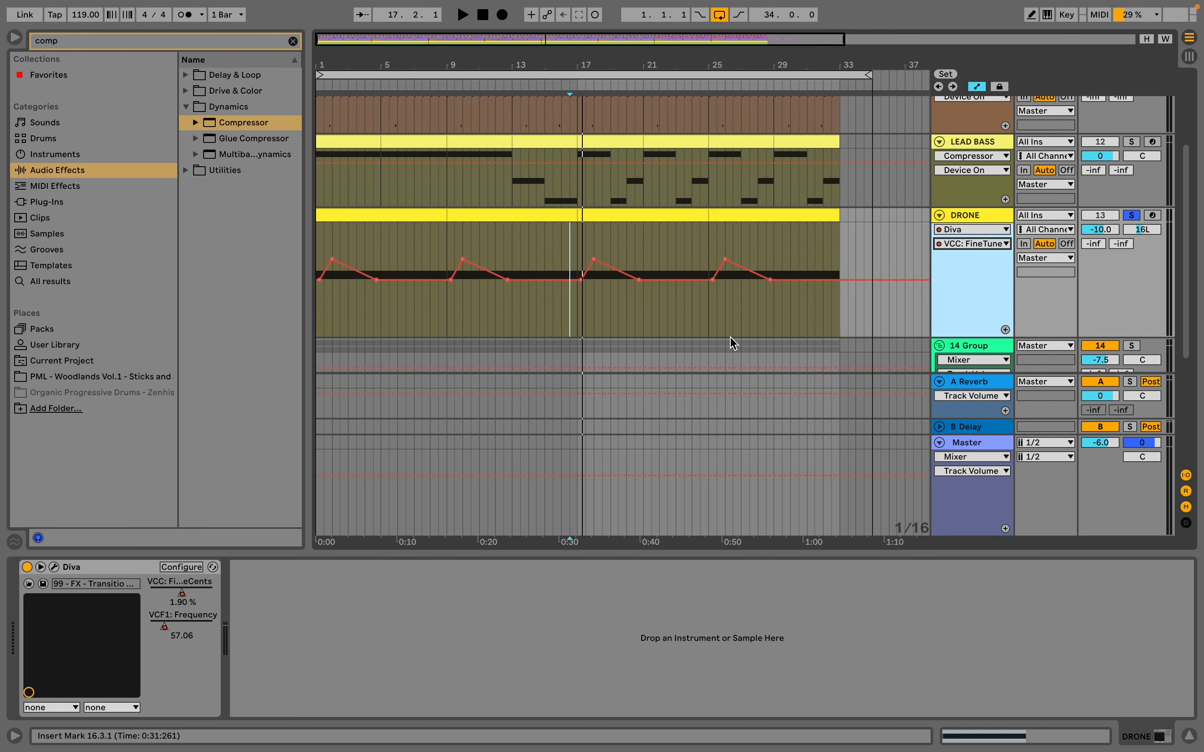
pyautogui.click(54, 567)
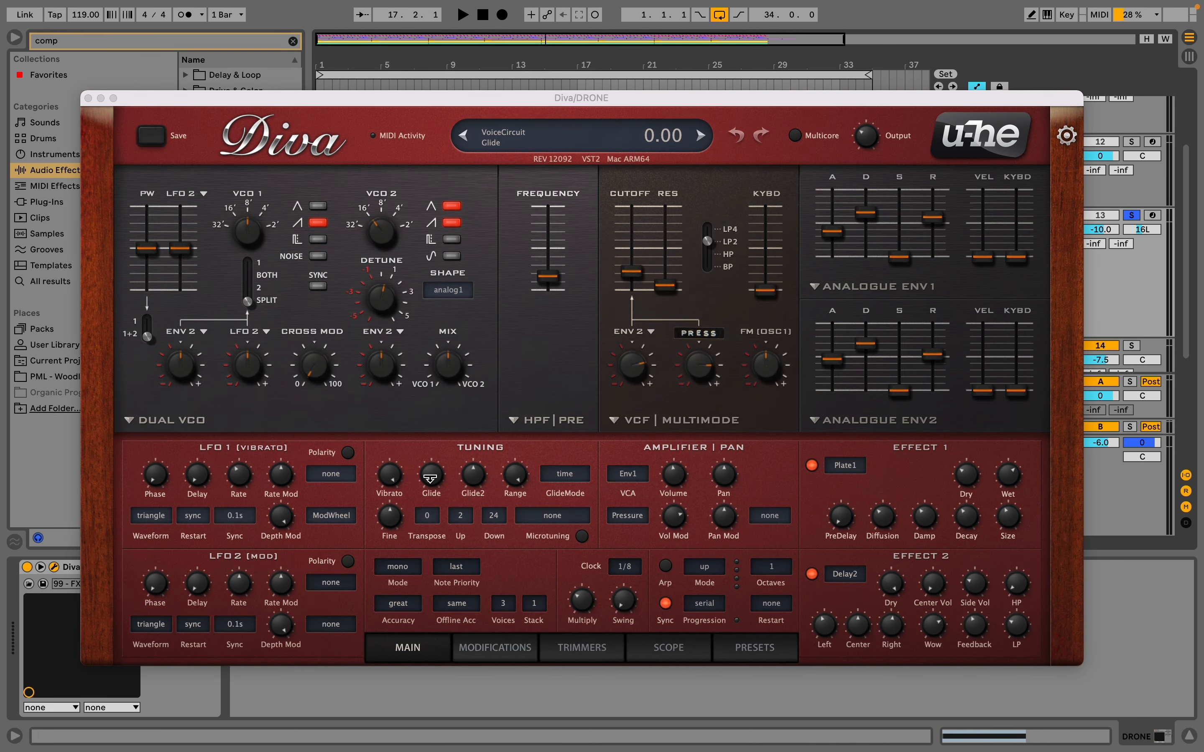
pyautogui.moveTo(390, 524)
pyautogui.mouseDown()
pyautogui.moveTo(398, 498)
pyautogui.moveTo(406, 525)
pyautogui.mouseUp()
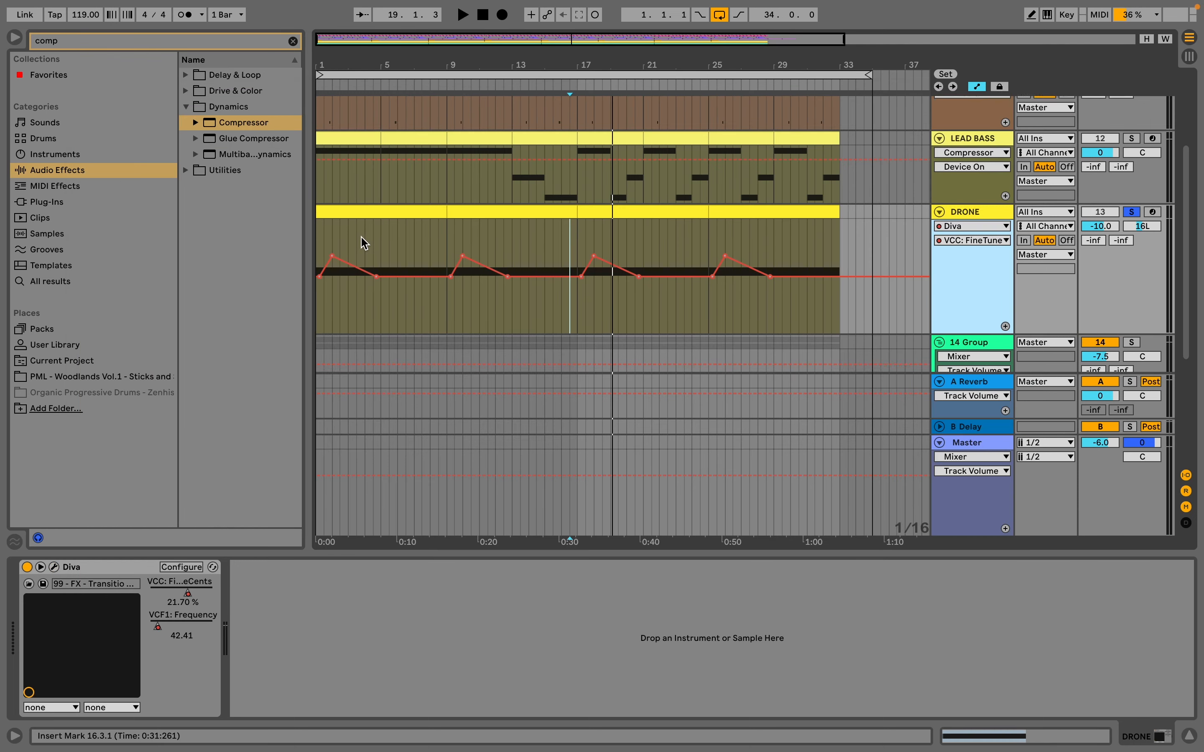
# - Compare the soloed DRONE's opening bars with the first FineTuneCents automation peak removed and restored
pyautogui.click(333, 284)
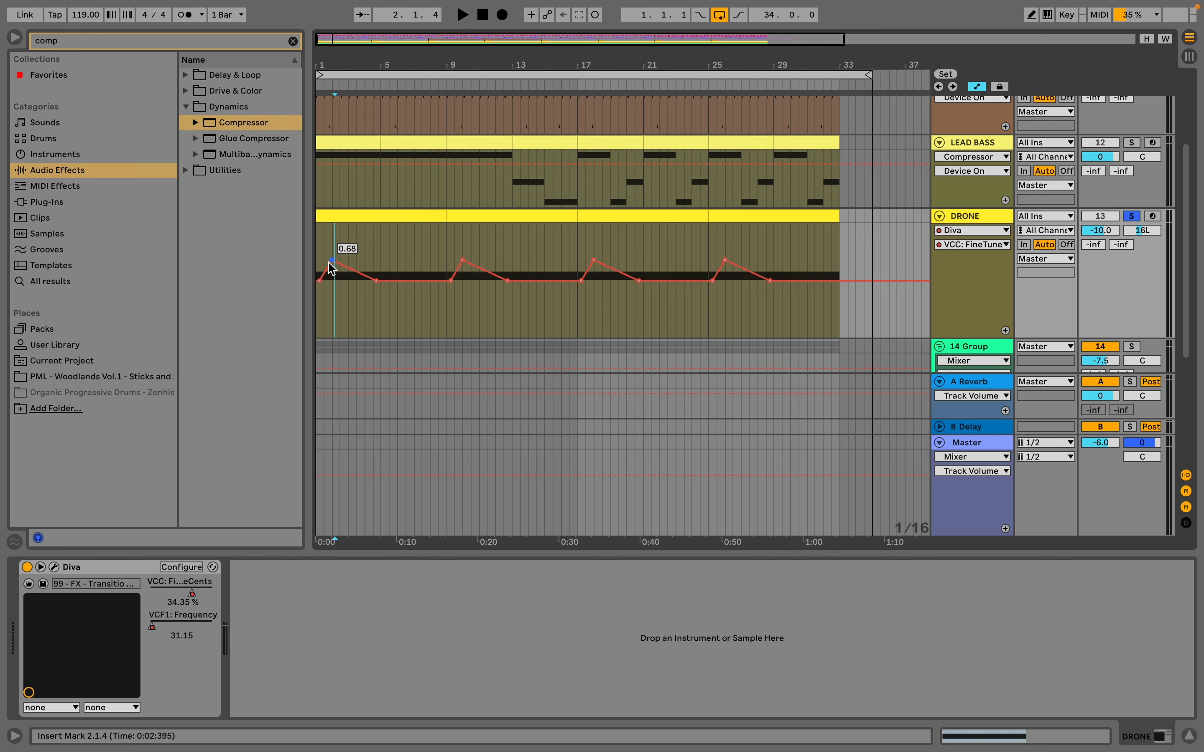
pyautogui.click(332, 261)
pyautogui.click(337, 214)
pyautogui.press('space')
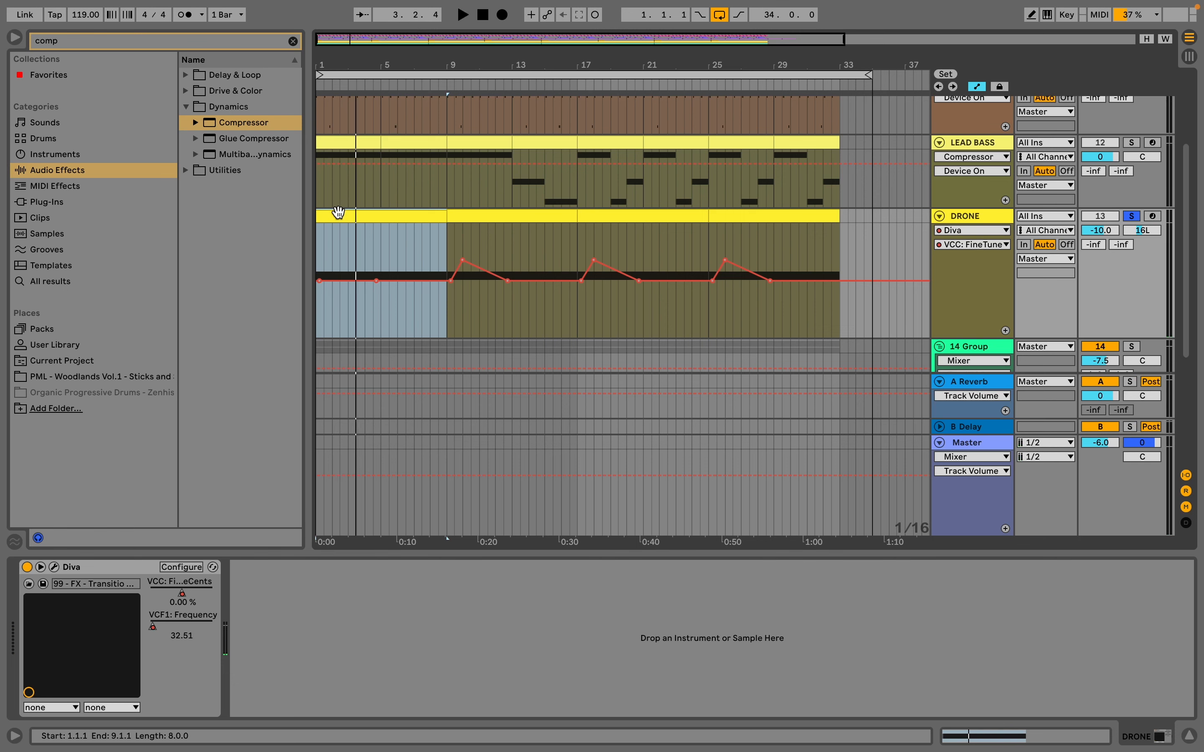
pyautogui.hotkey('ctrl', 'z')
pyautogui.press('space')
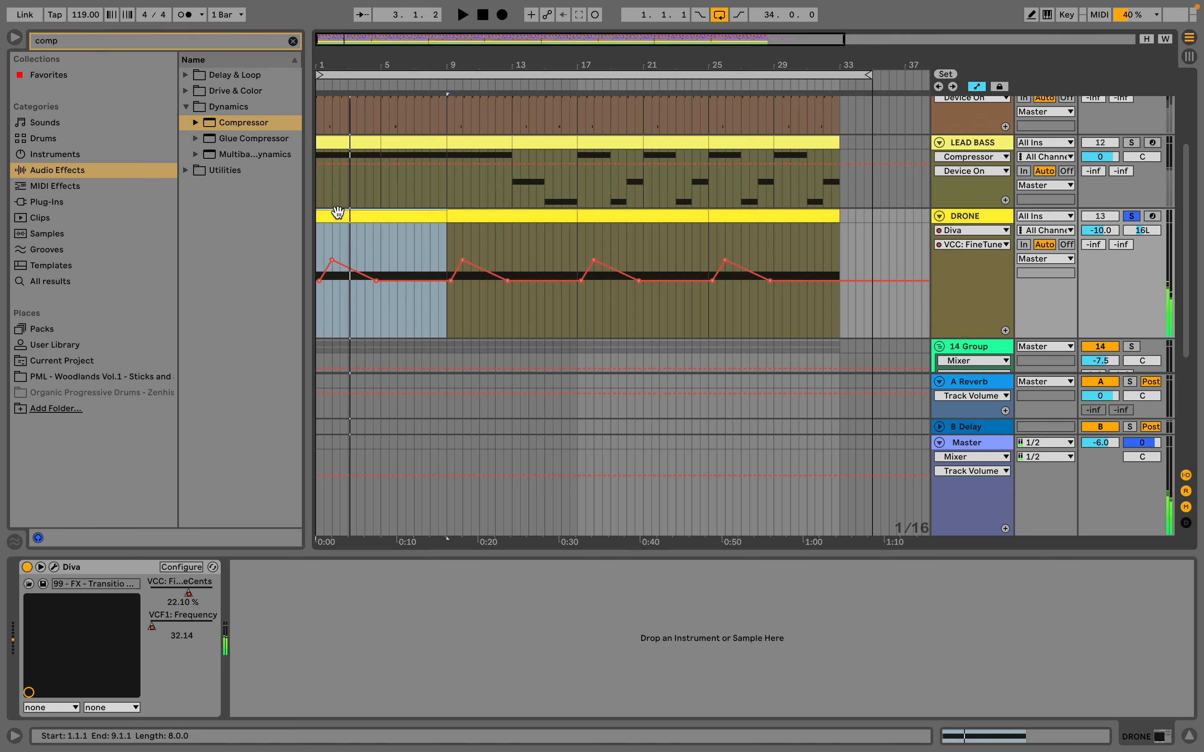
# - Unsolo DRONE and compare the full mix from bar 8.4.2 without and with the second FineTuneCents peak
pyautogui.click(1134, 217)
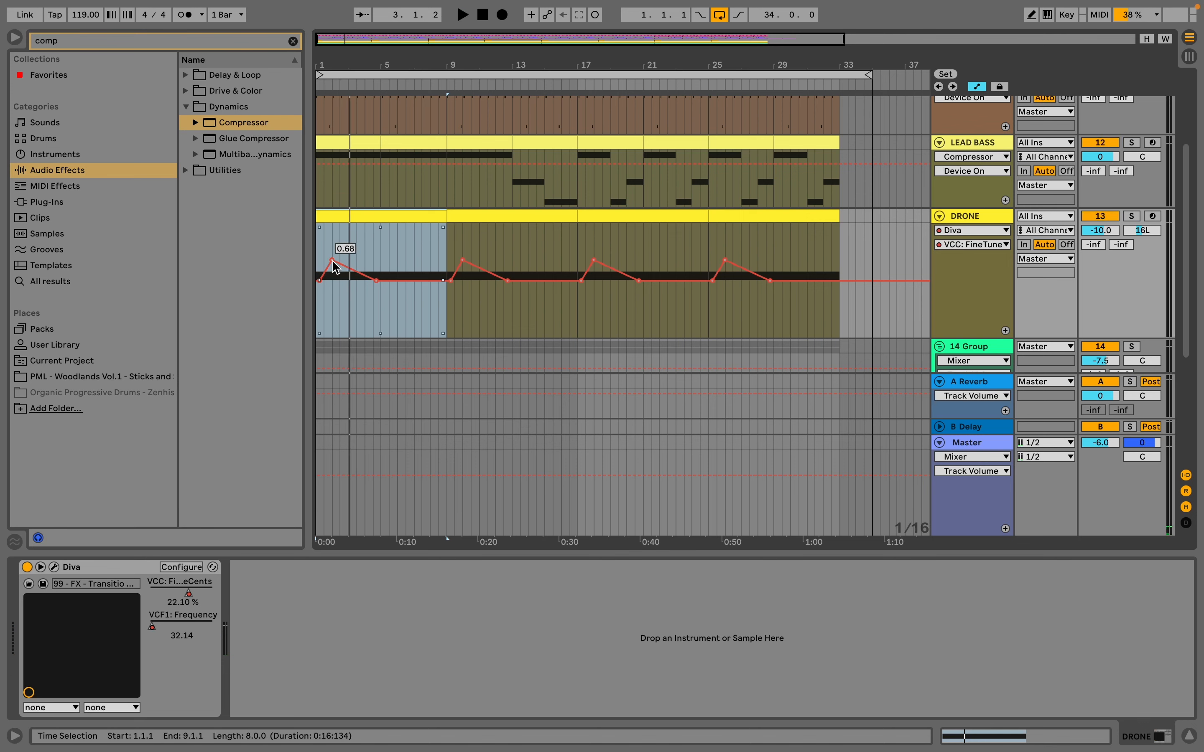
pyautogui.click(443, 269)
pyautogui.press('space')
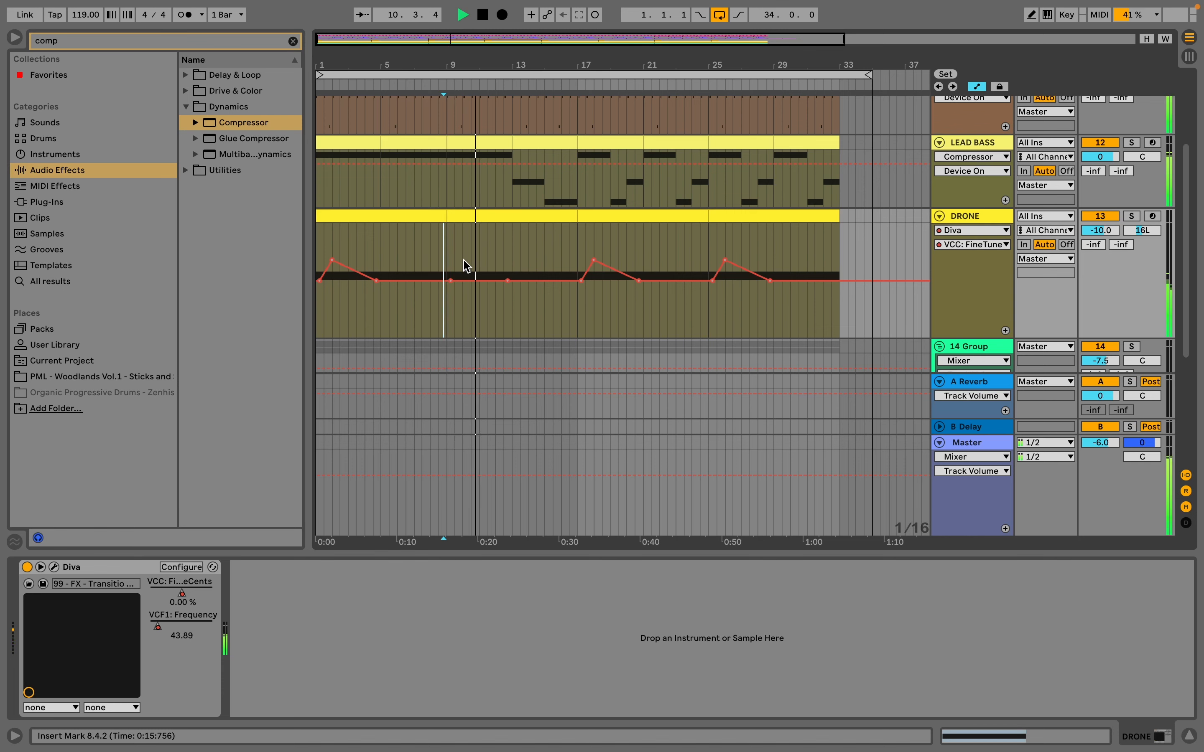
pyautogui.press('space')
pyautogui.click(463, 260)
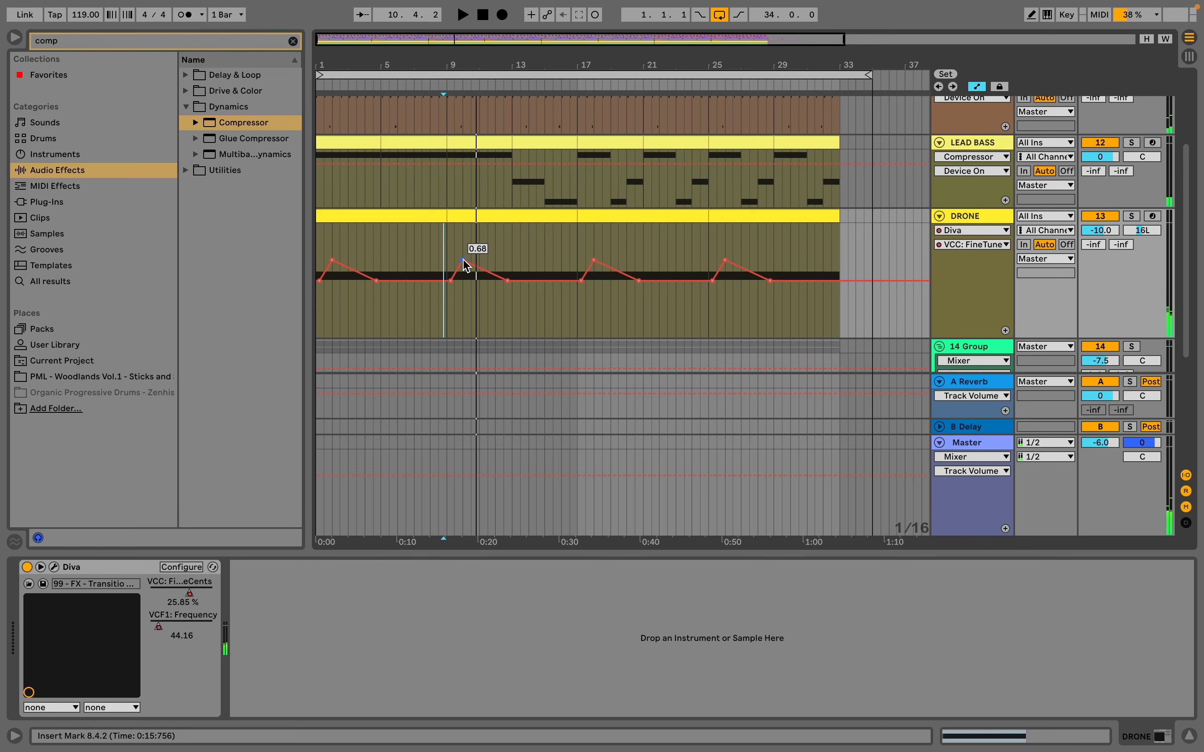
pyautogui.press('space')
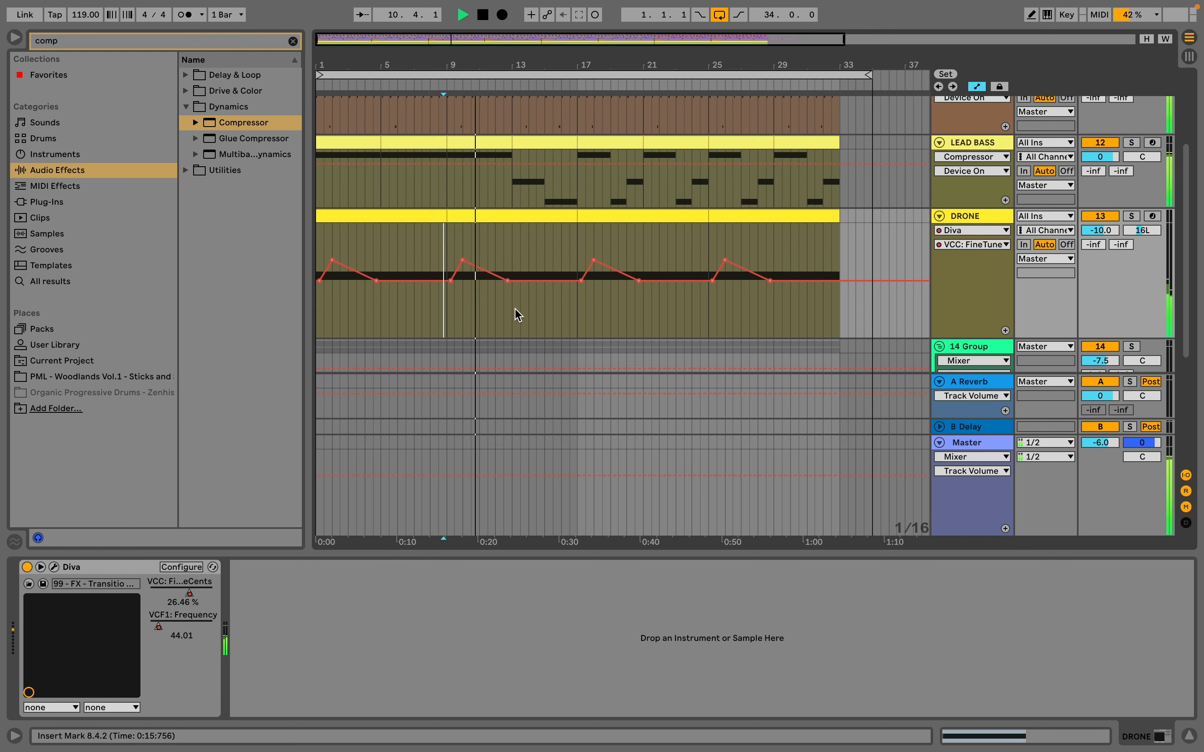
pyautogui.press('space')
# - Display the DRONE's VCF1: Frequency automation again and listen to the full mix from bar 15.1.3
pyautogui.click(970, 245)
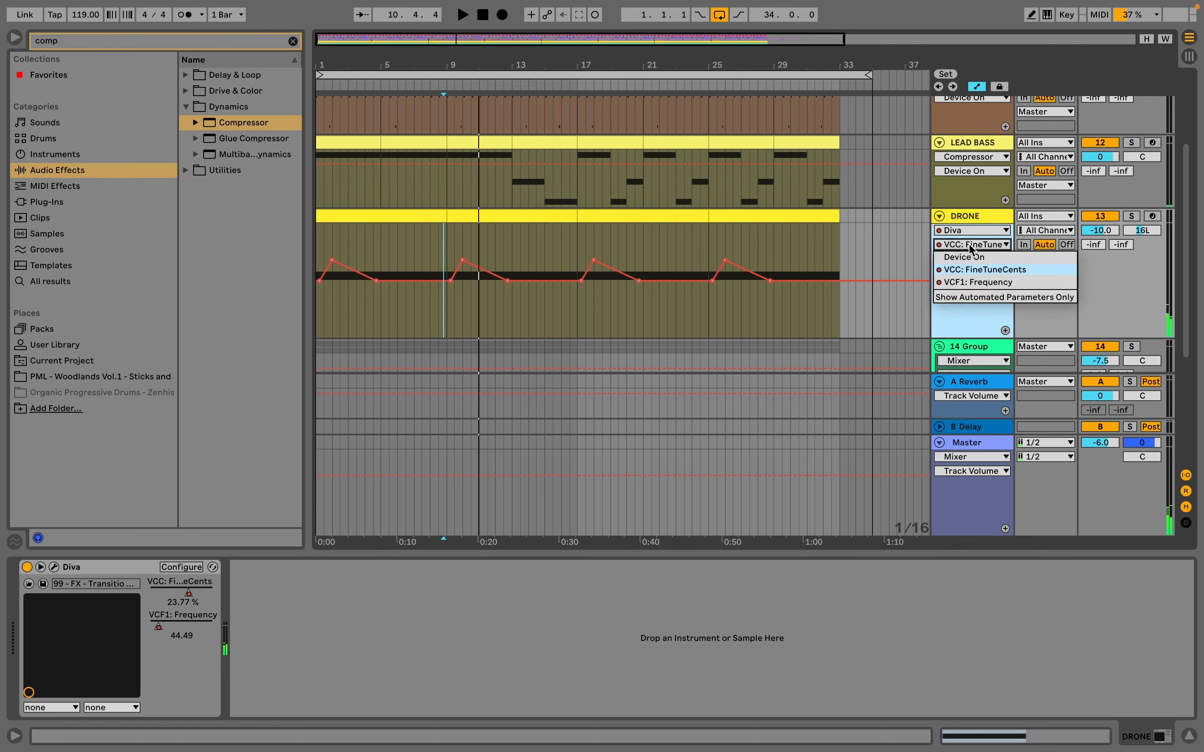
pyautogui.click(963, 283)
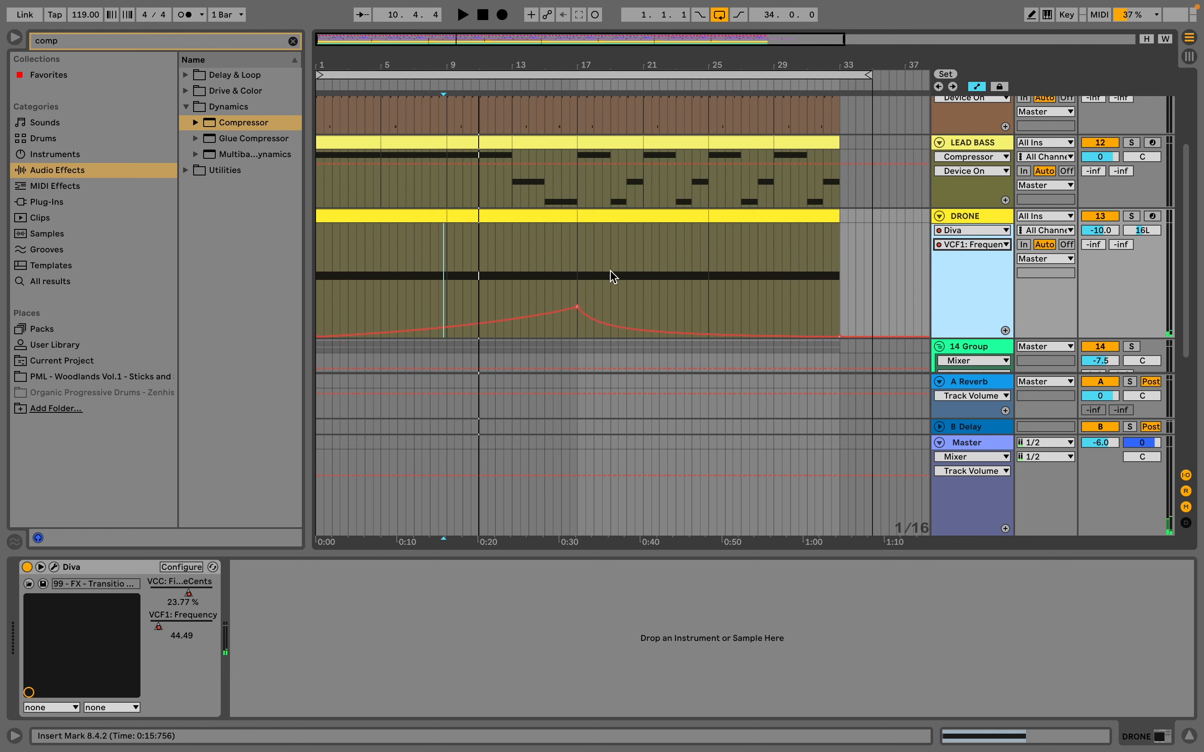
pyautogui.click(547, 277)
pyautogui.scroll(-3, 550, 271)
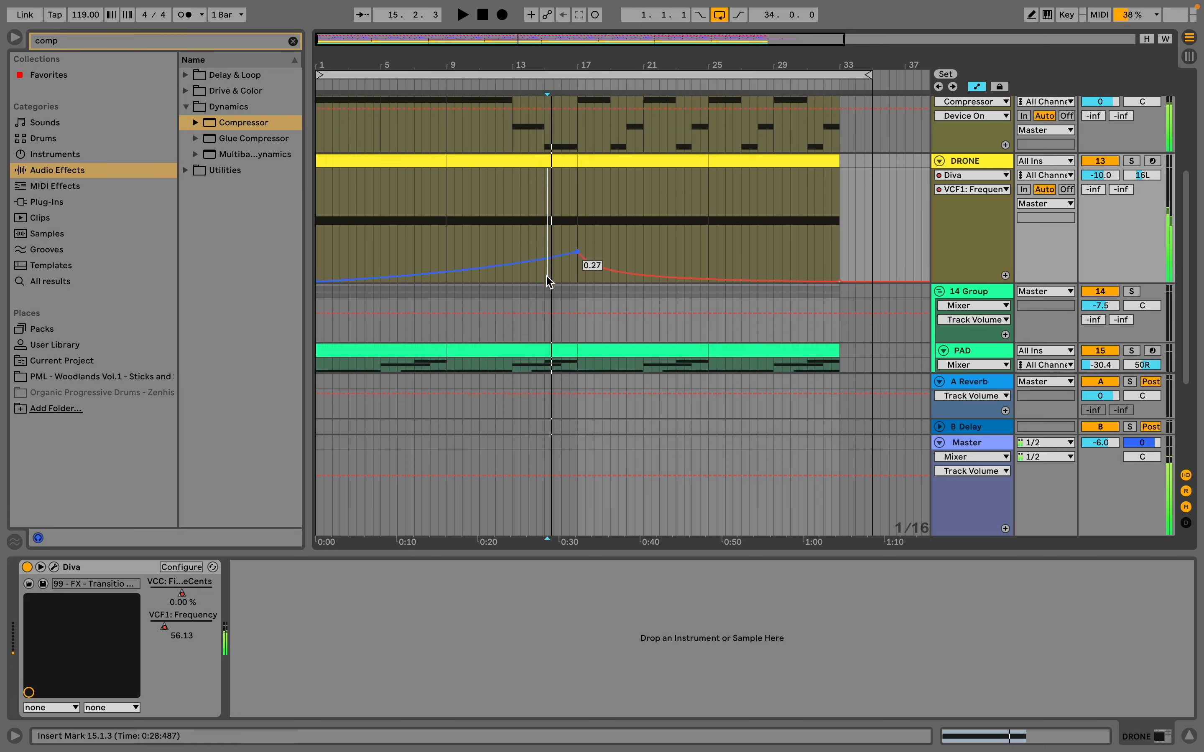
# - Select the opening clip of the first PAD track and examine its patch in Omnisphere
pyautogui.click(419, 196)
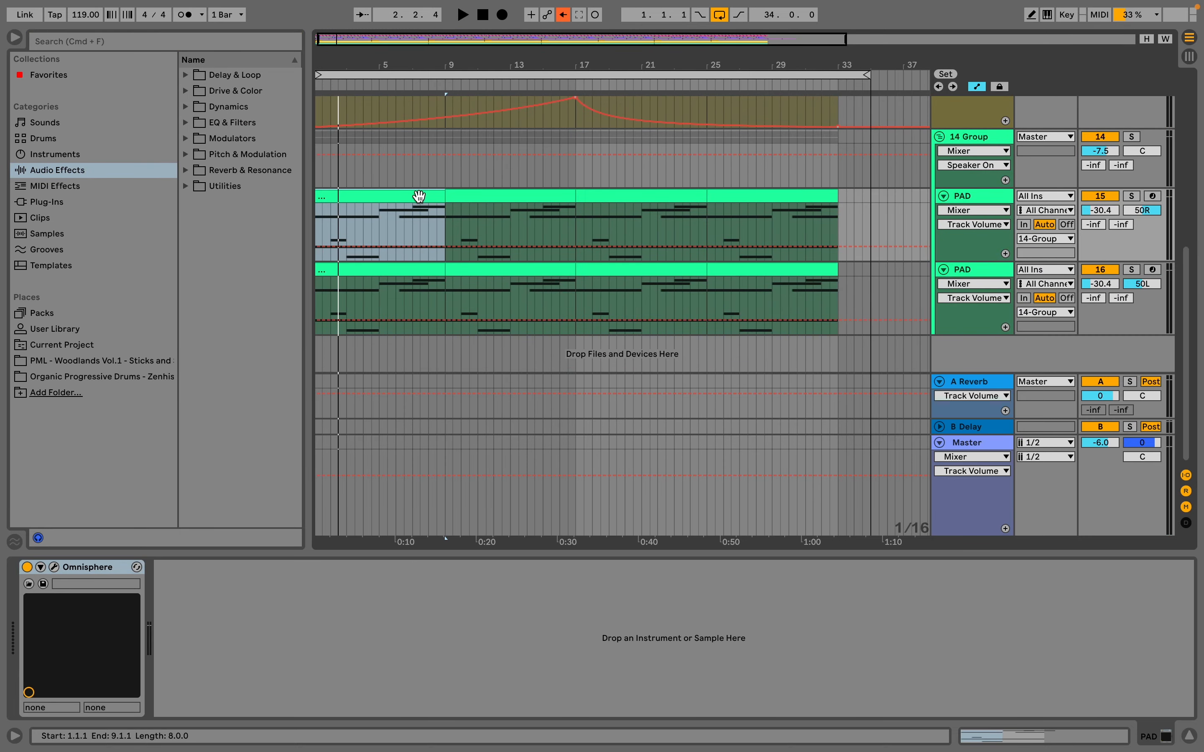
pyautogui.click(54, 567)
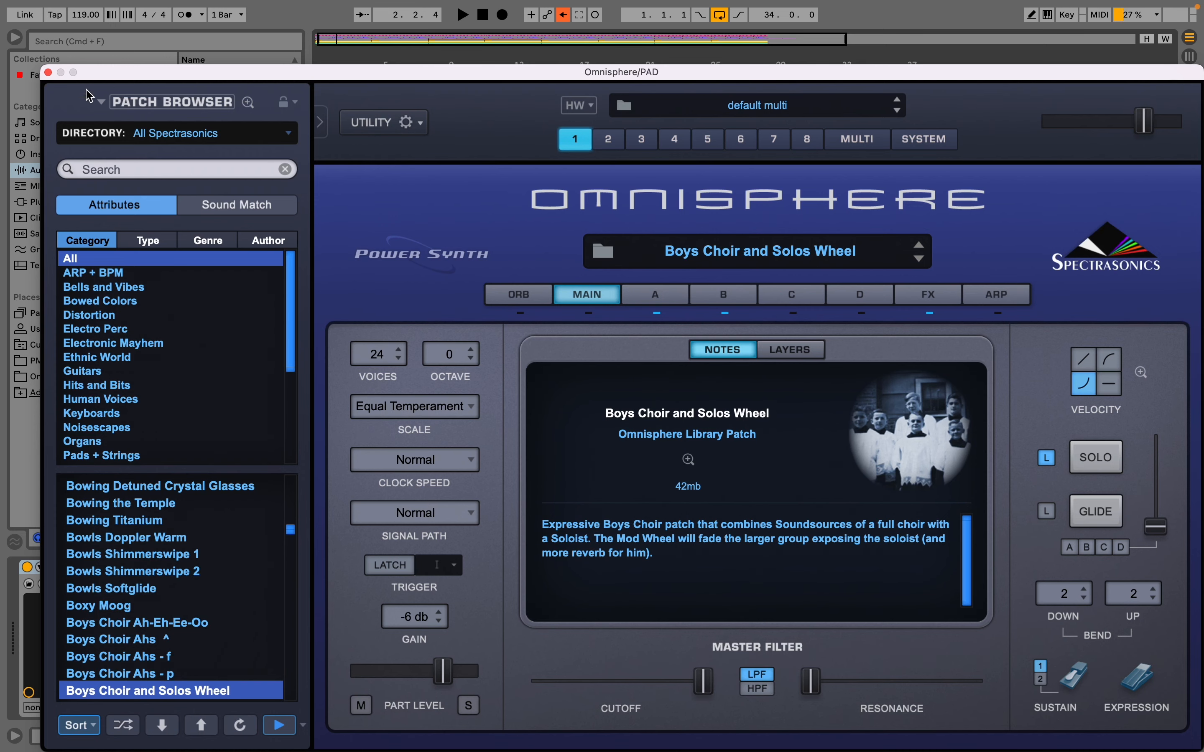
pyautogui.click(49, 72)
# - Play the soloed 14 Group from bar 1 and display the Omnisphere Device On automation on the first PAD track
pyautogui.click(1133, 136)
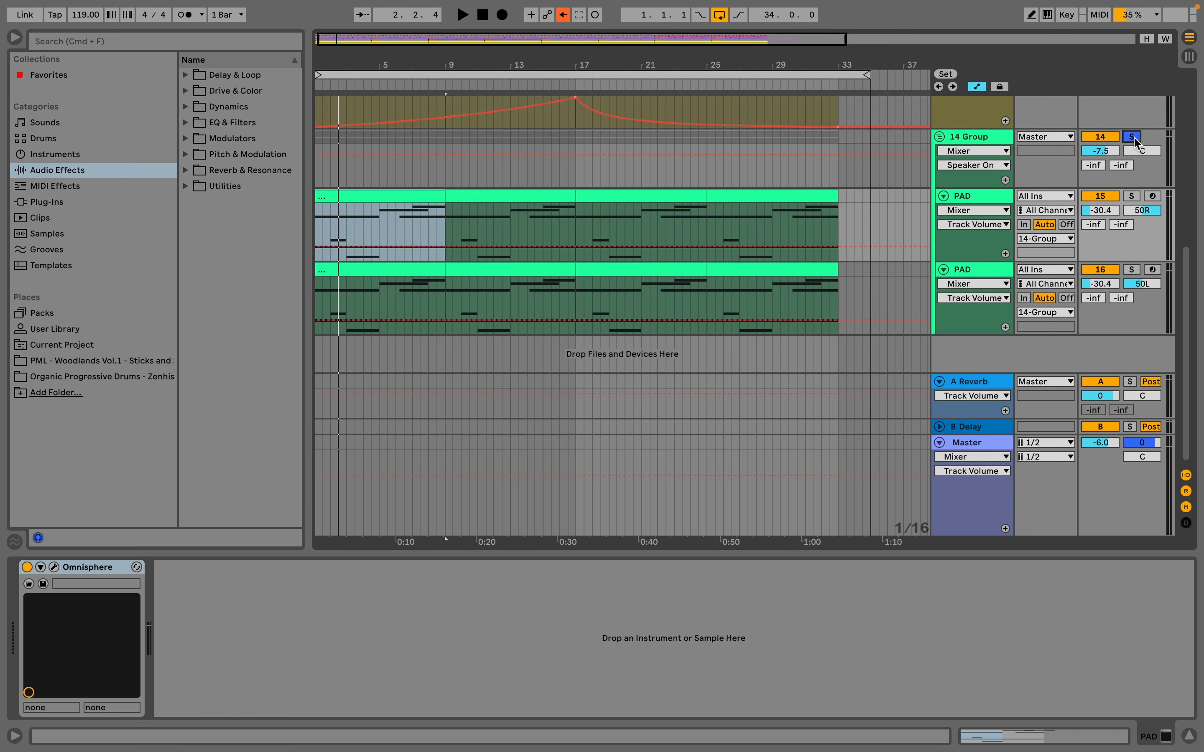
pyautogui.press('space')
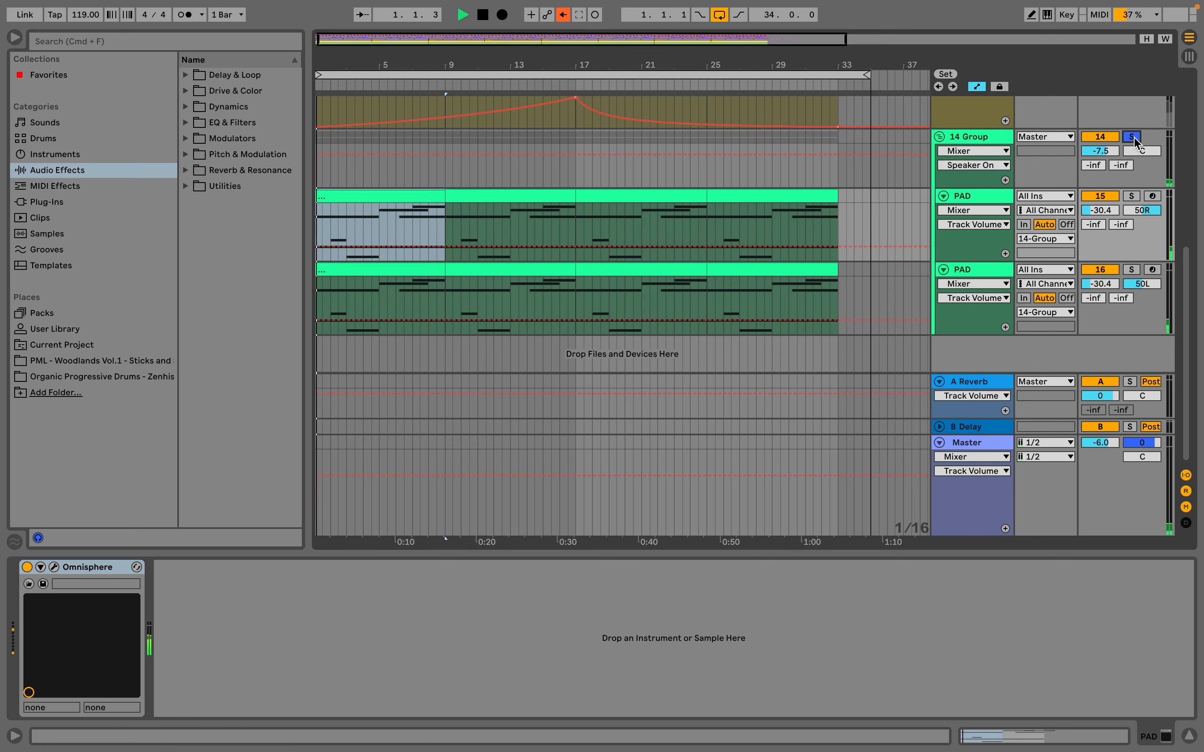
pyautogui.click(965, 211)
pyautogui.click(971, 234)
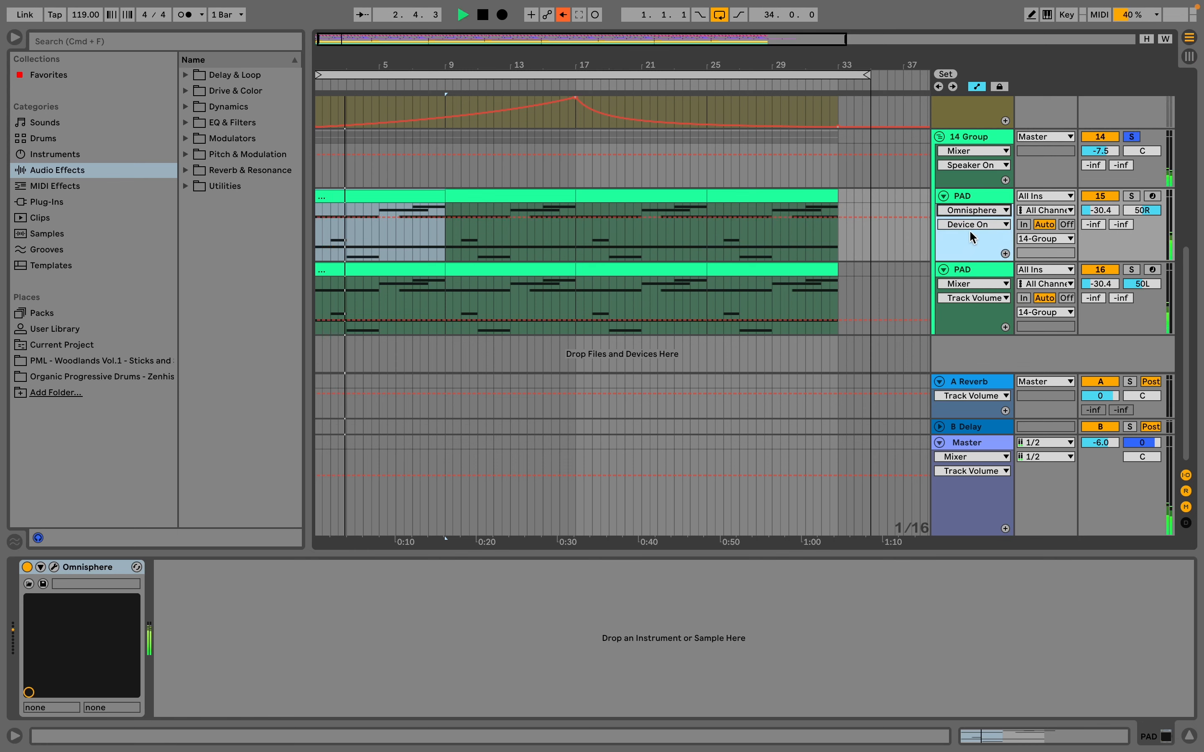
pyautogui.click(971, 227)
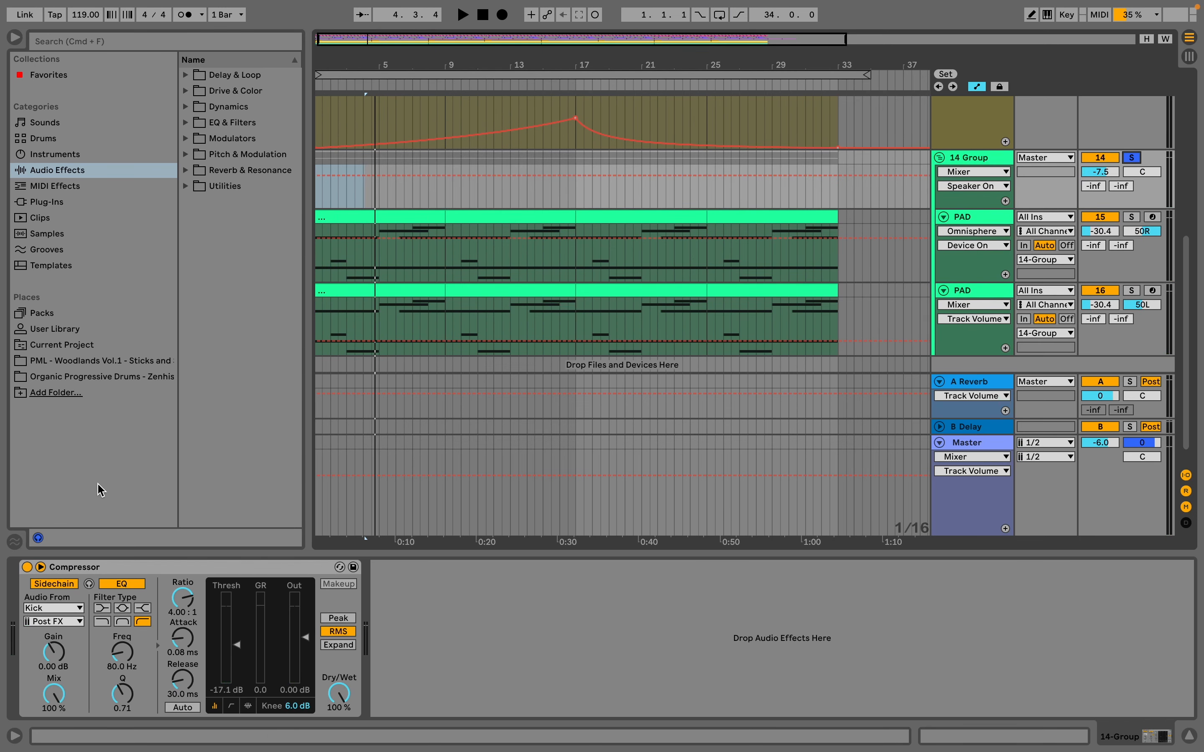
# - Compare the soloed 14 Group's playback with its sidechain Compressor turned off and on
pyautogui.click(27, 567)
pyautogui.press('space')
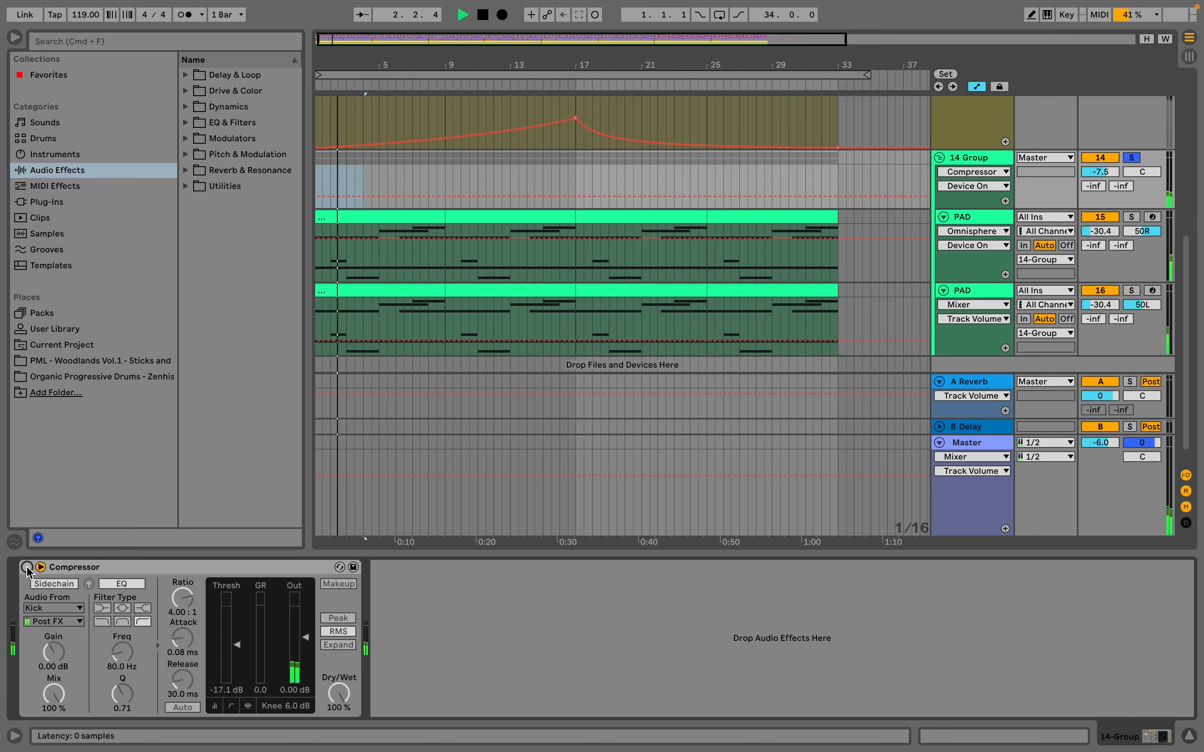
pyautogui.click(27, 567)
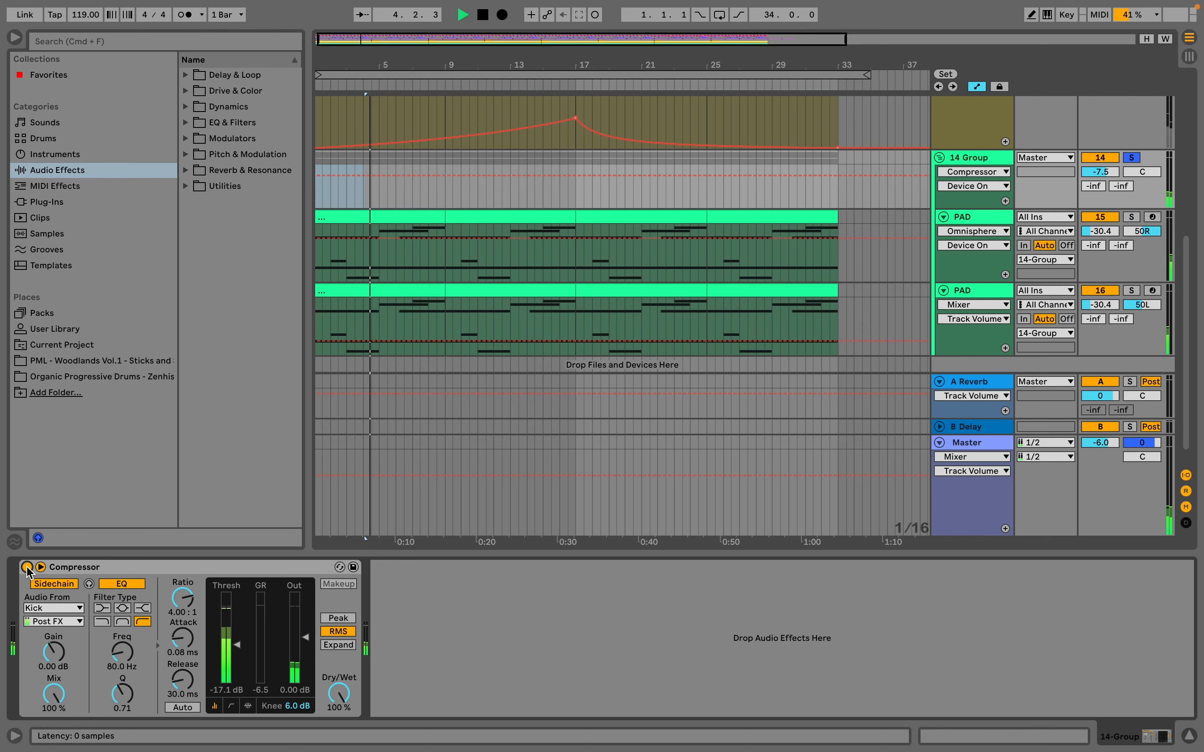
pyautogui.press('space')
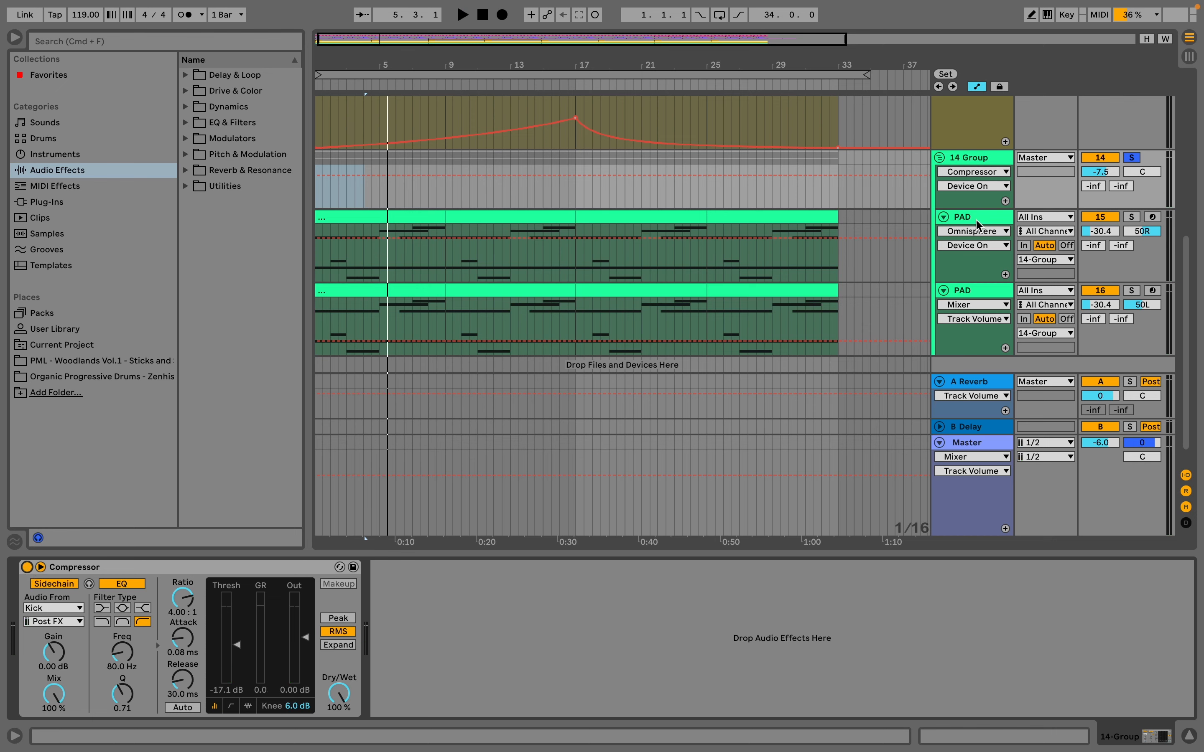
# - Reduce the PAD group to a single ungrouped track by deleting the second PAD track
pyautogui.click(976, 218)
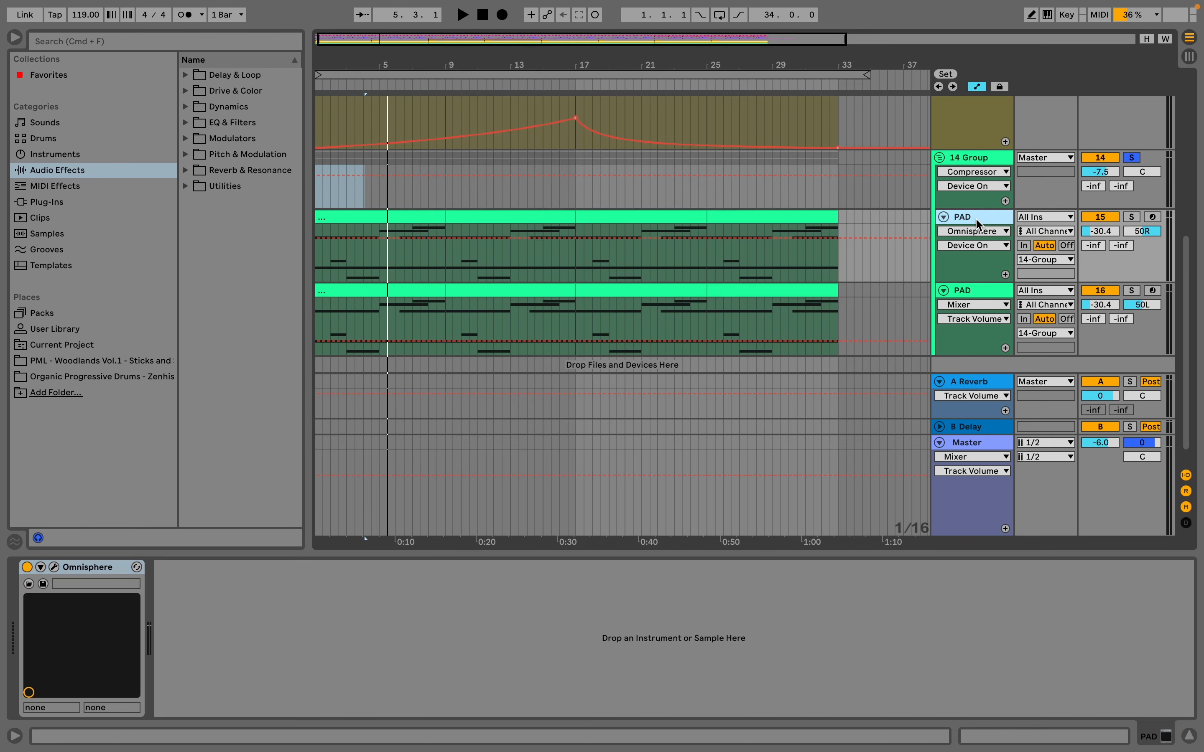
pyautogui.click(978, 292)
pyautogui.press('Delete')
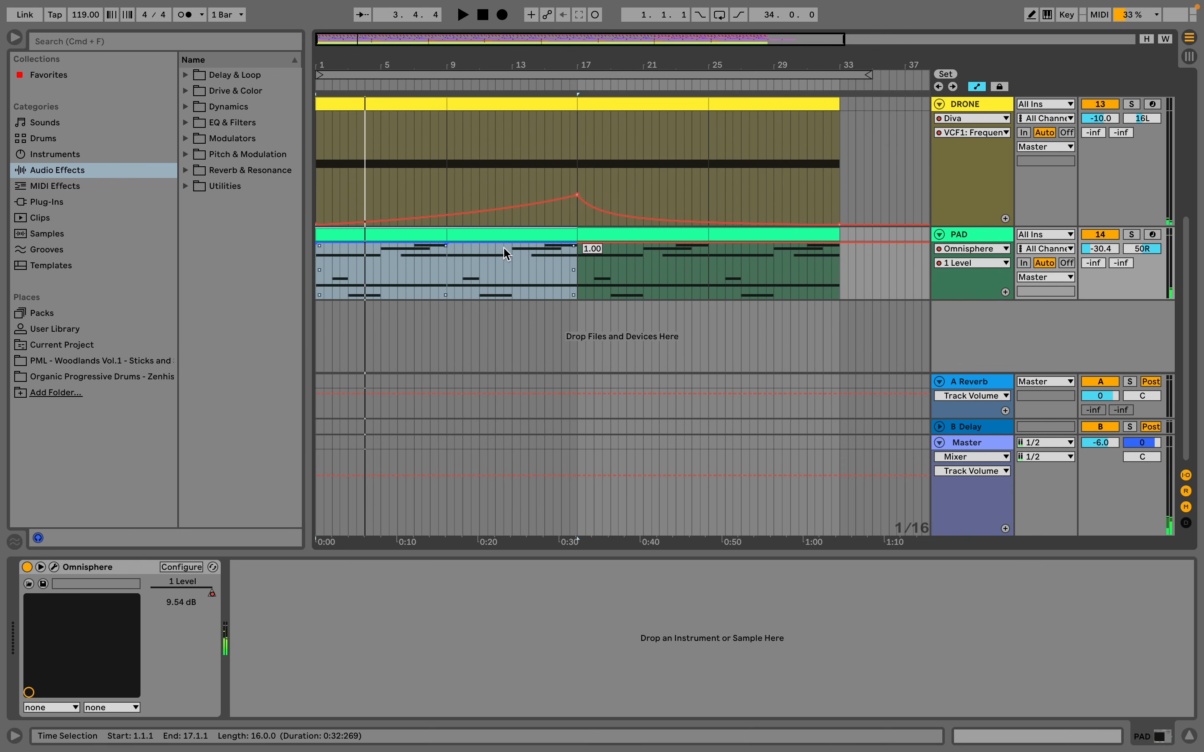
# - Shape the PAD's Omnisphere 1 Level automation as a curved rise from 0.00 at bar 1 to 1.00 at bar 17
pyautogui.moveTo(503, 245); pyautogui.dragTo(578, 298)
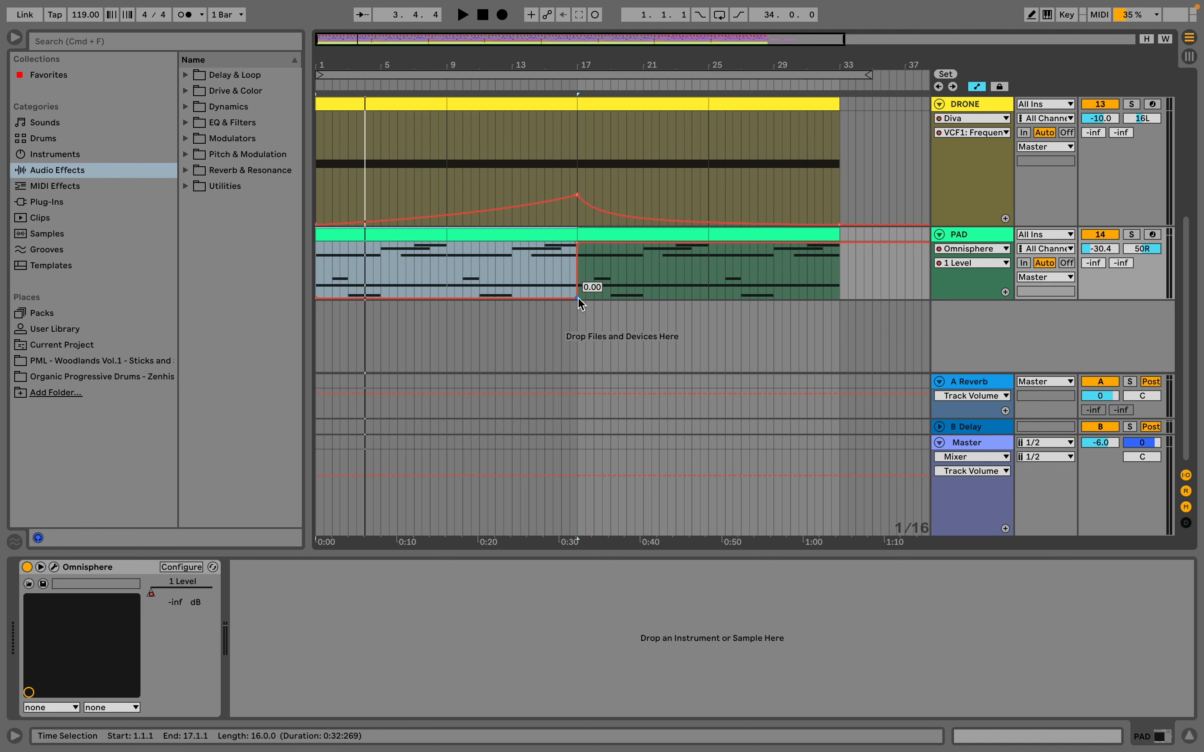
pyautogui.moveTo(577, 298); pyautogui.dragTo(577, 244)
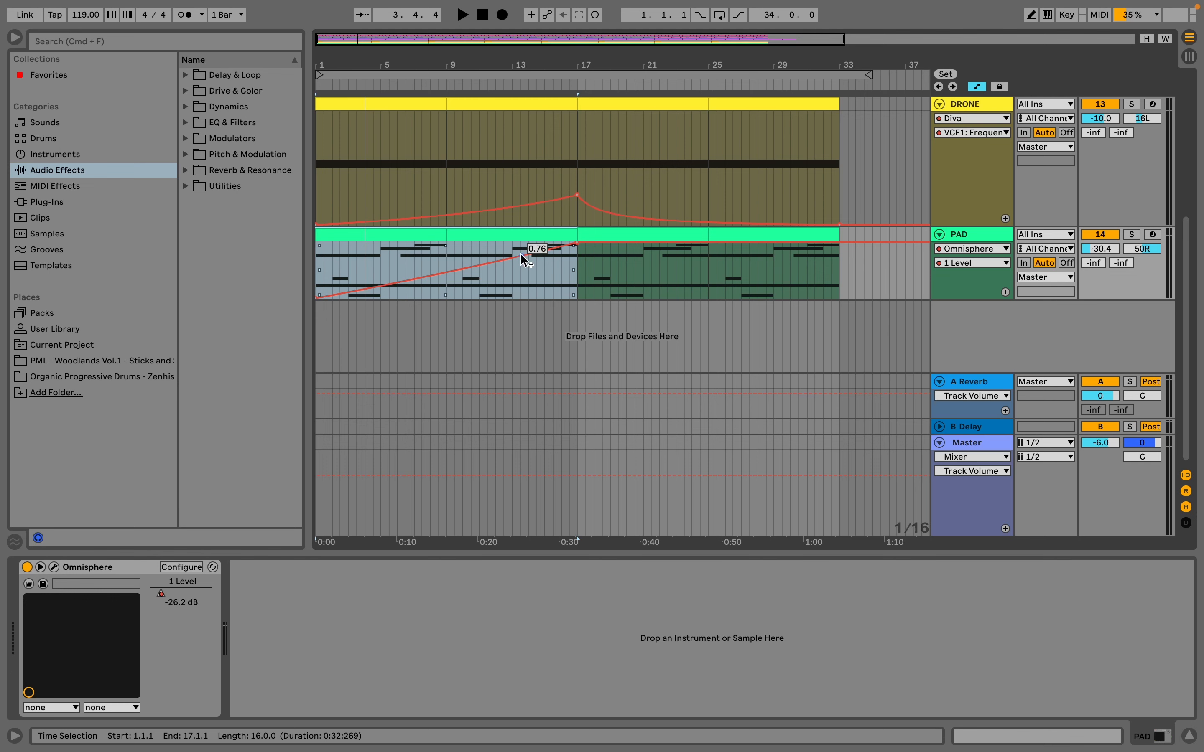
pyautogui.moveTo(520, 254); pyautogui.dragTo(520, 276)
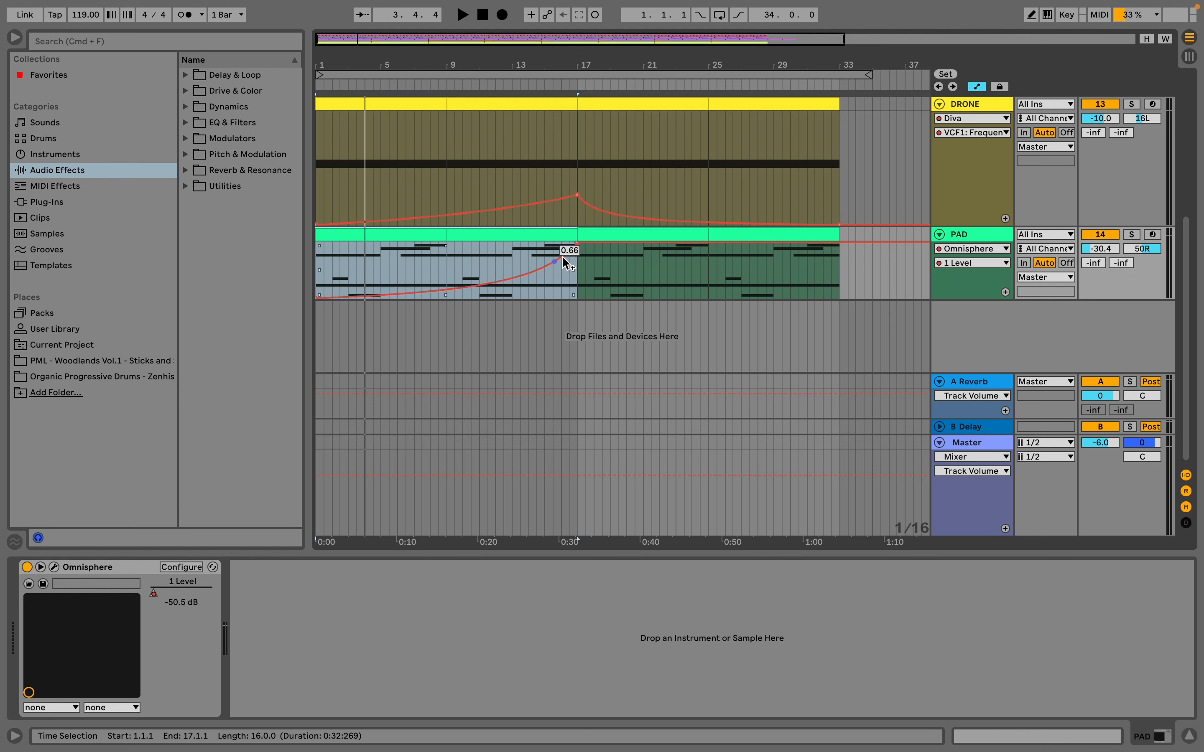
# - Extend the PAD's 1 Level automation with a fall to zero at bar 25 and a curved rise to 1.00 at bar 33
pyautogui.moveTo(709, 243); pyautogui.dragTo(709, 298)
pyautogui.moveTo(841, 297); pyautogui.dragTo(840, 243)
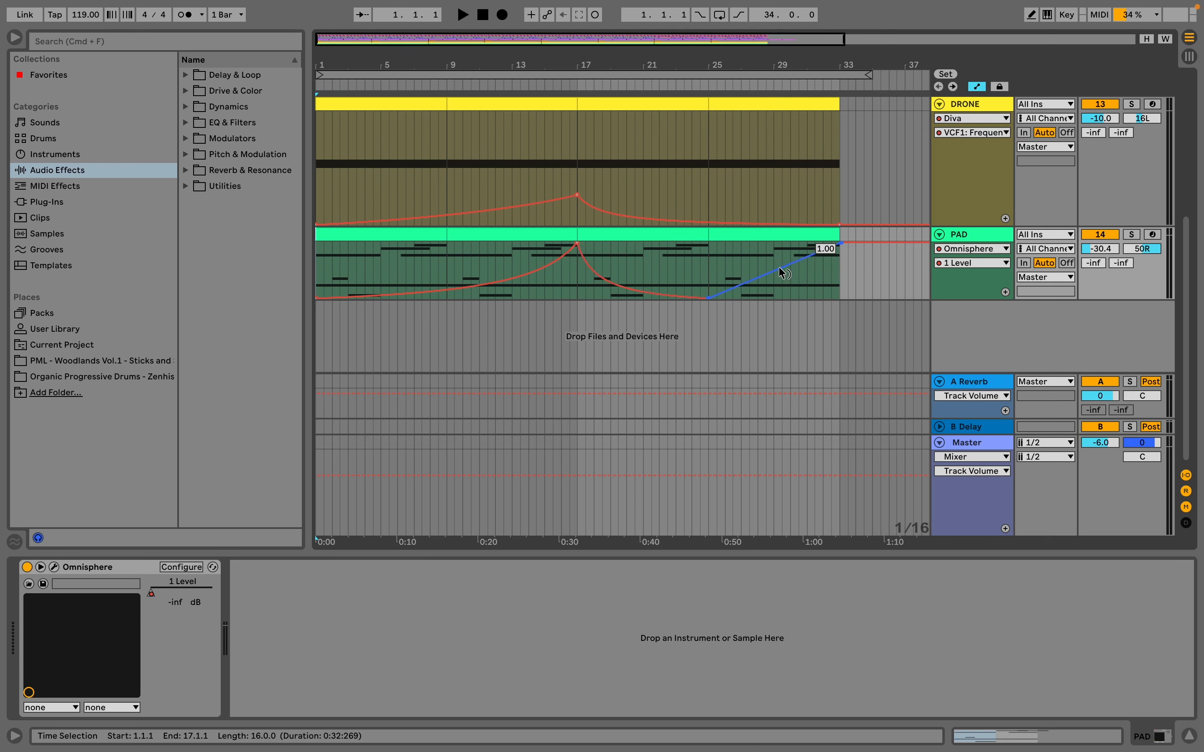
pyautogui.moveTo(785, 273); pyautogui.dragTo(785, 290)
# - Duplicate the PAD track and group the two PAD tracks together
pyautogui.click(967, 234)
pyautogui.press('super+d')
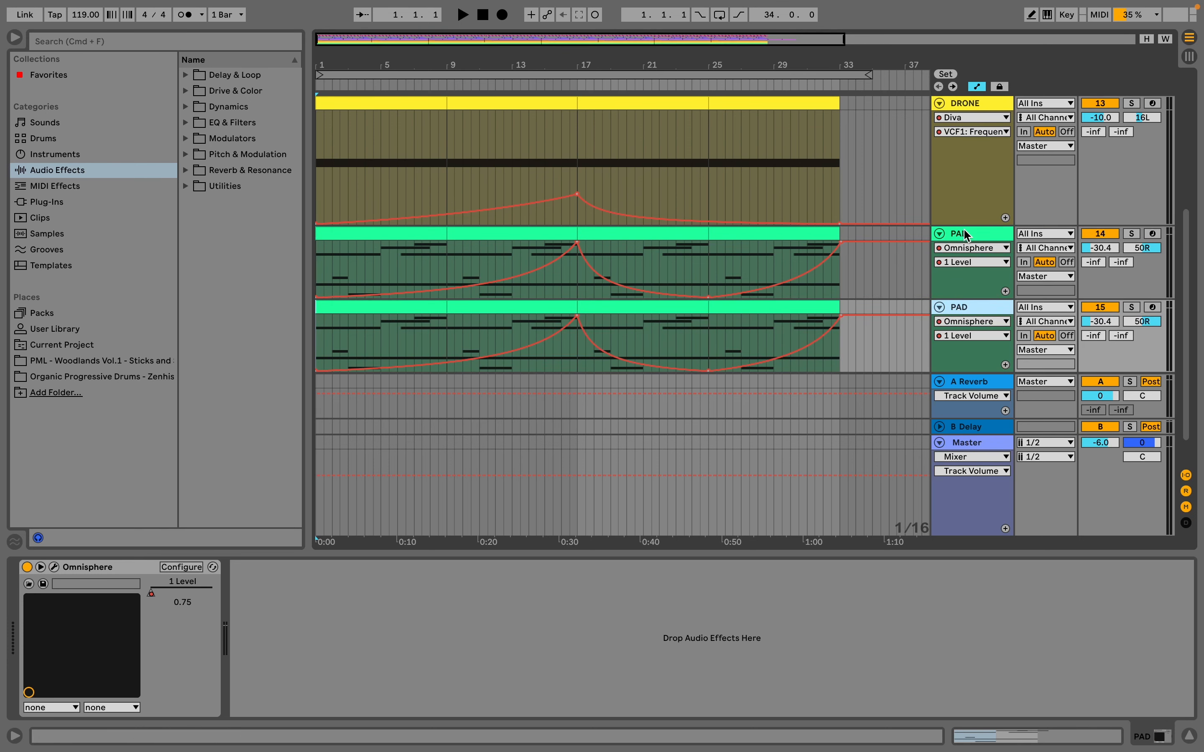
pyautogui.click(980, 307)
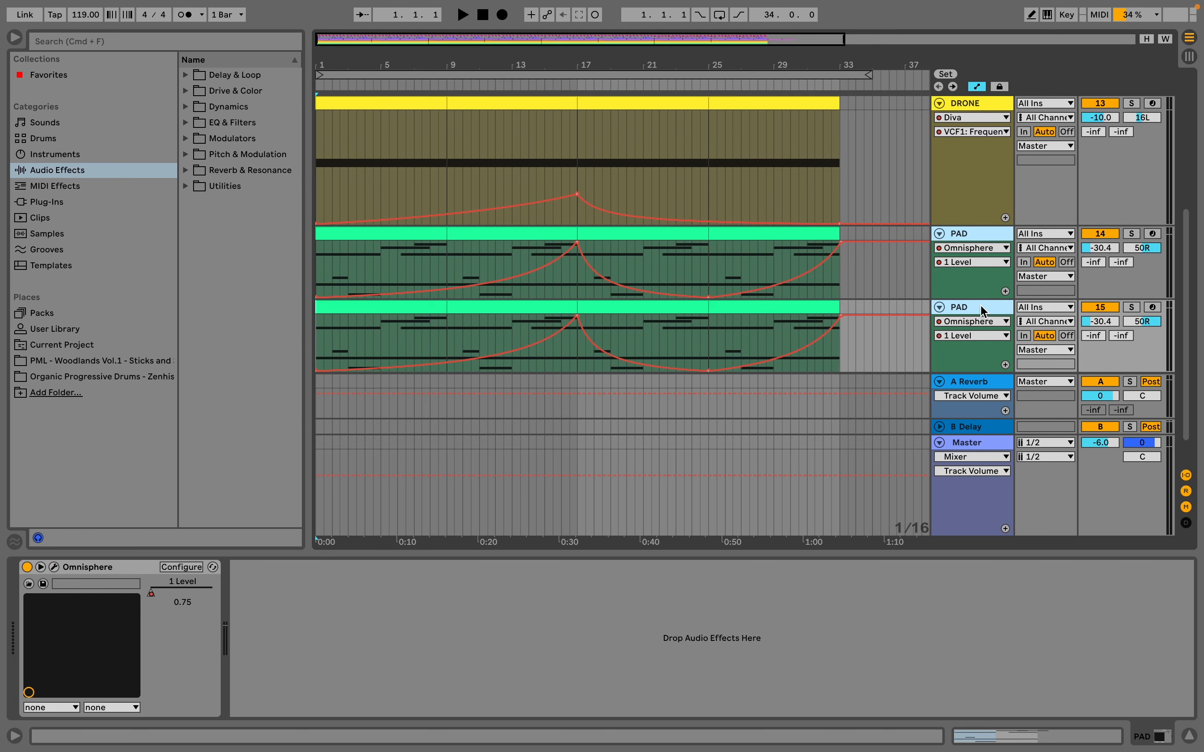
pyautogui.press('super+g')
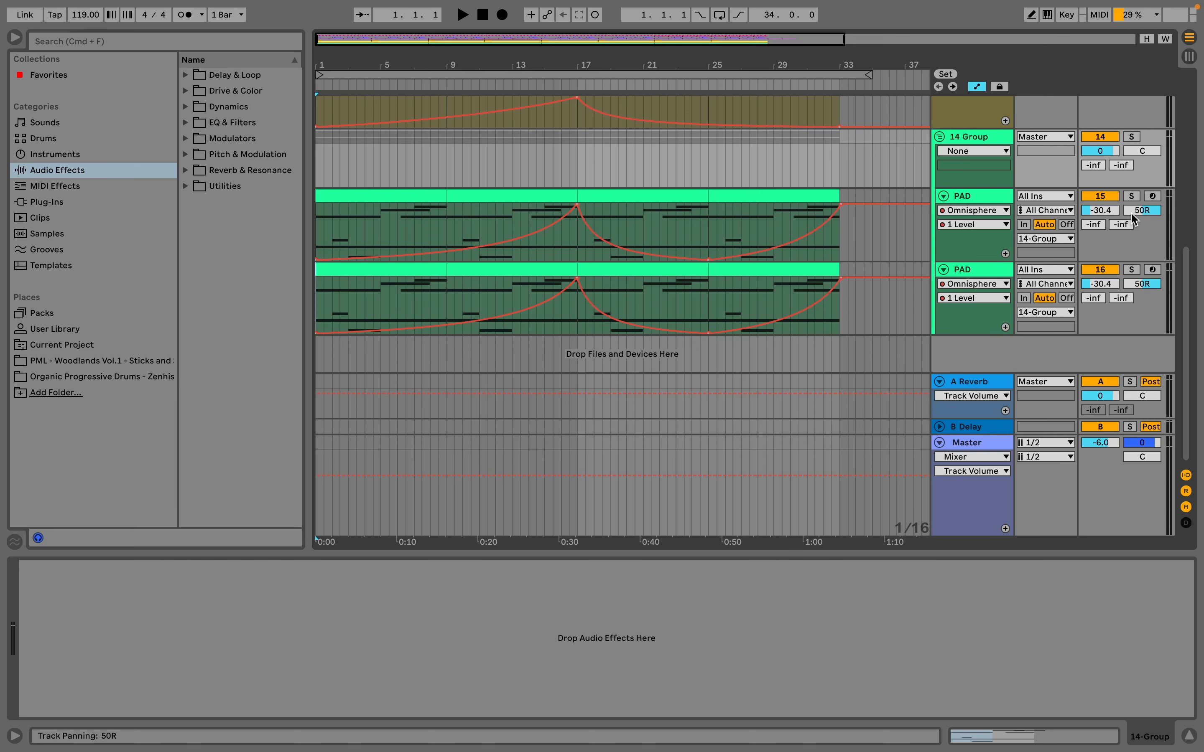
# - Pan the duplicate PAD track to 50L and audition the 14 Group
pyautogui.moveTo(1143, 284); pyautogui.dragTo(1143, 329)
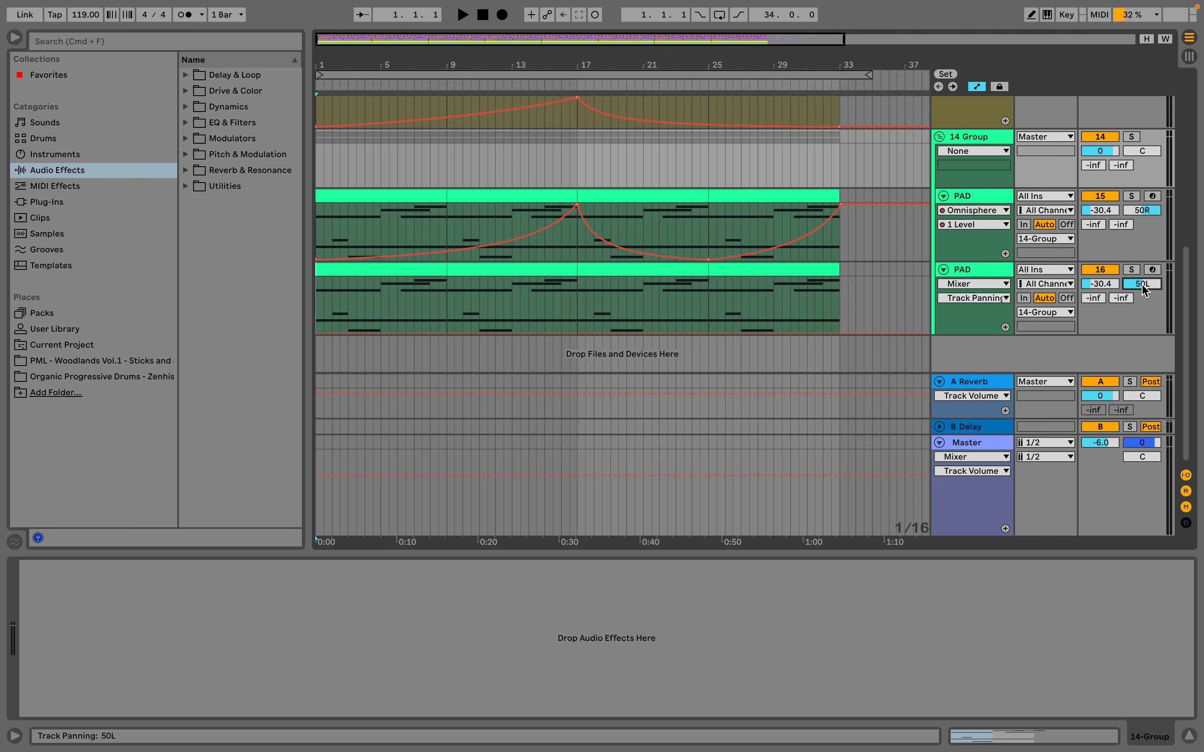
pyautogui.click(1132, 138)
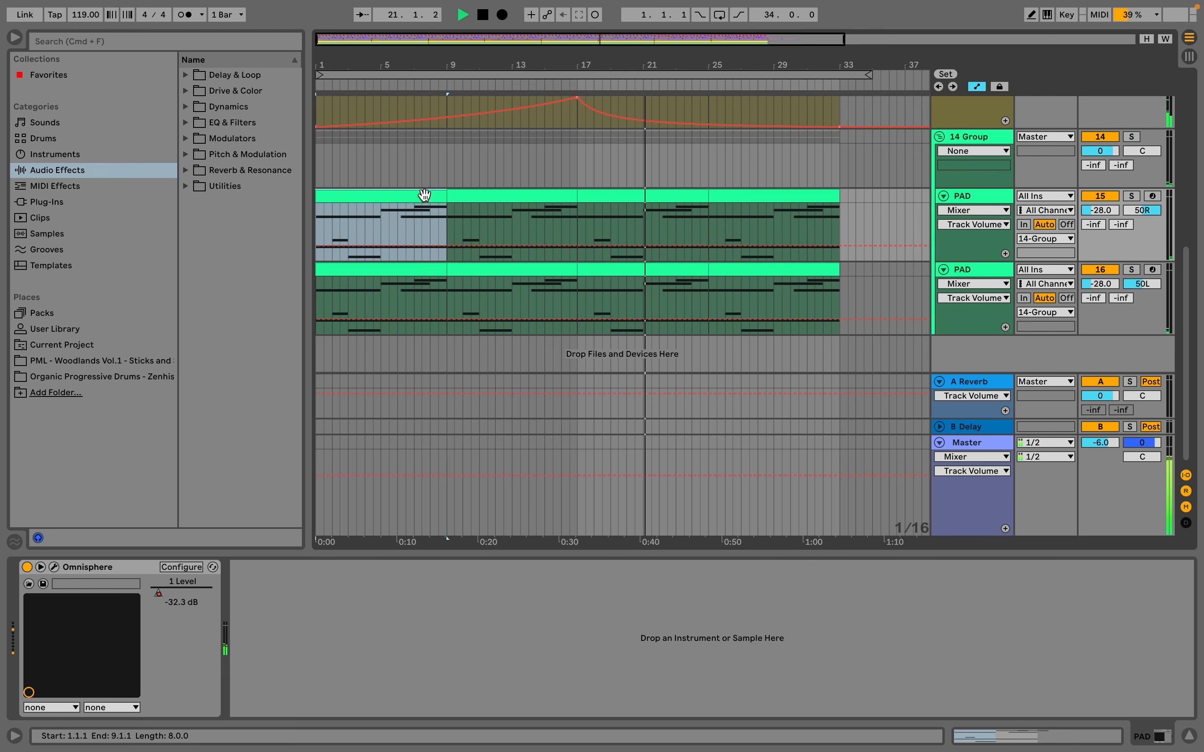
pyautogui.press('space')
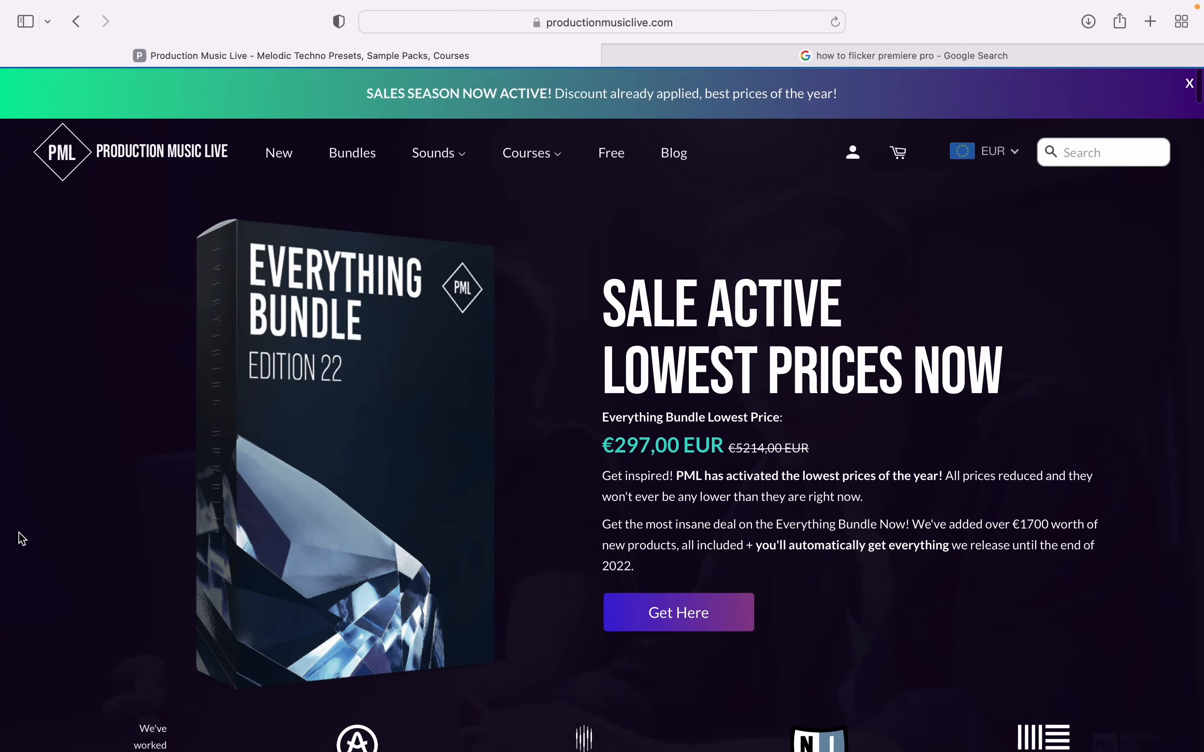
# - Switch to the Production Music Live website in Safari and look through its sale offer and latest products
pyautogui.scroll(-10, 20, 538)
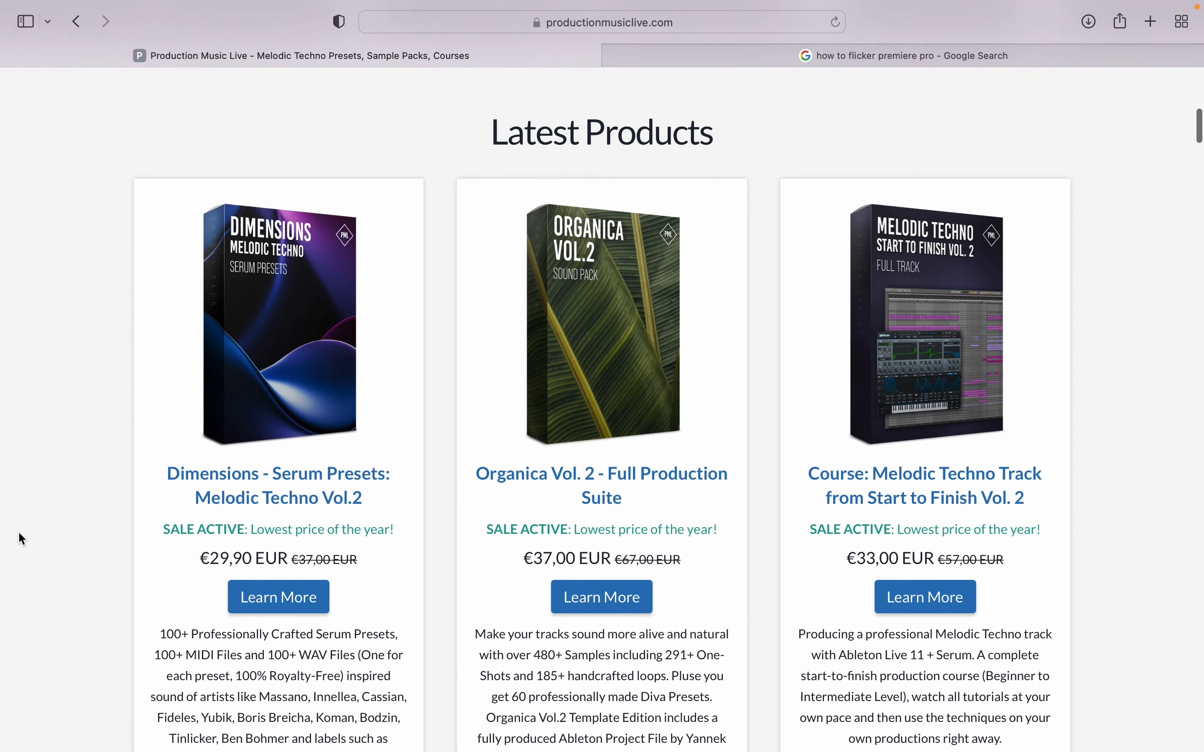
pyautogui.scroll(-5, 21, 539)
pyautogui.scroll(-5, 21, 538)
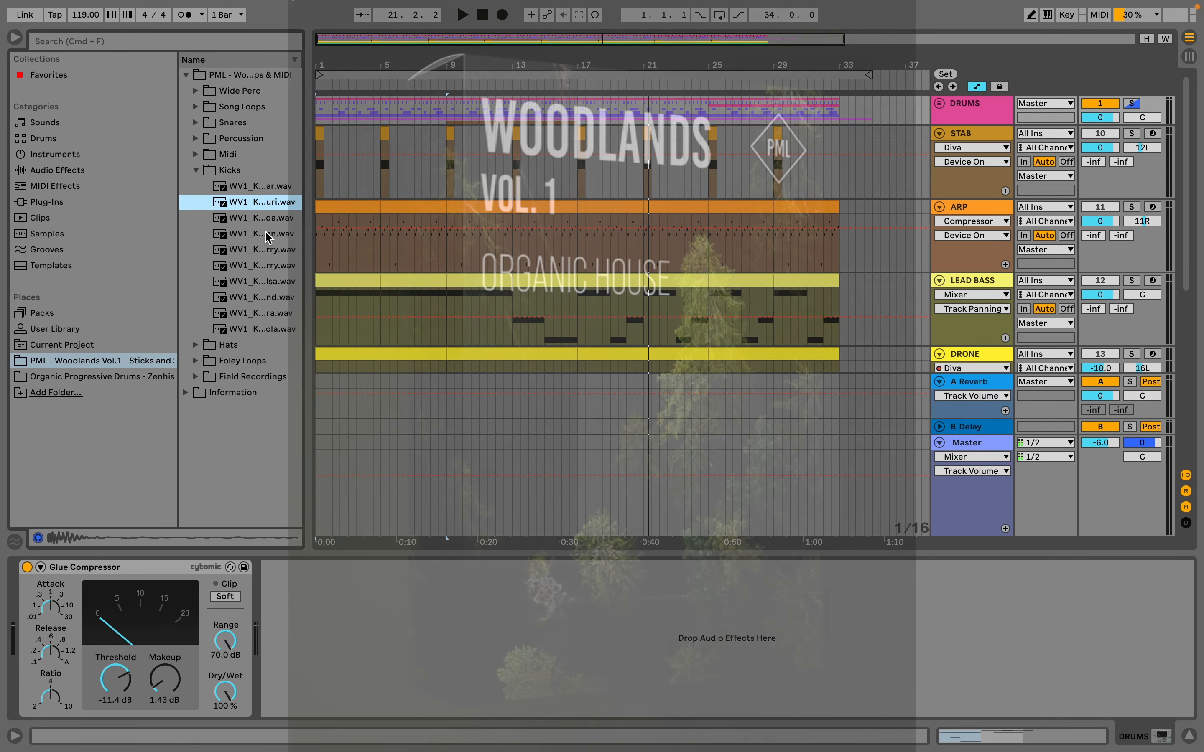
# - Switch to Ableton Live and audition several kick samples from the PML Woodlands Vol.1 pack's Kicks folder
pyautogui.click(265, 235)
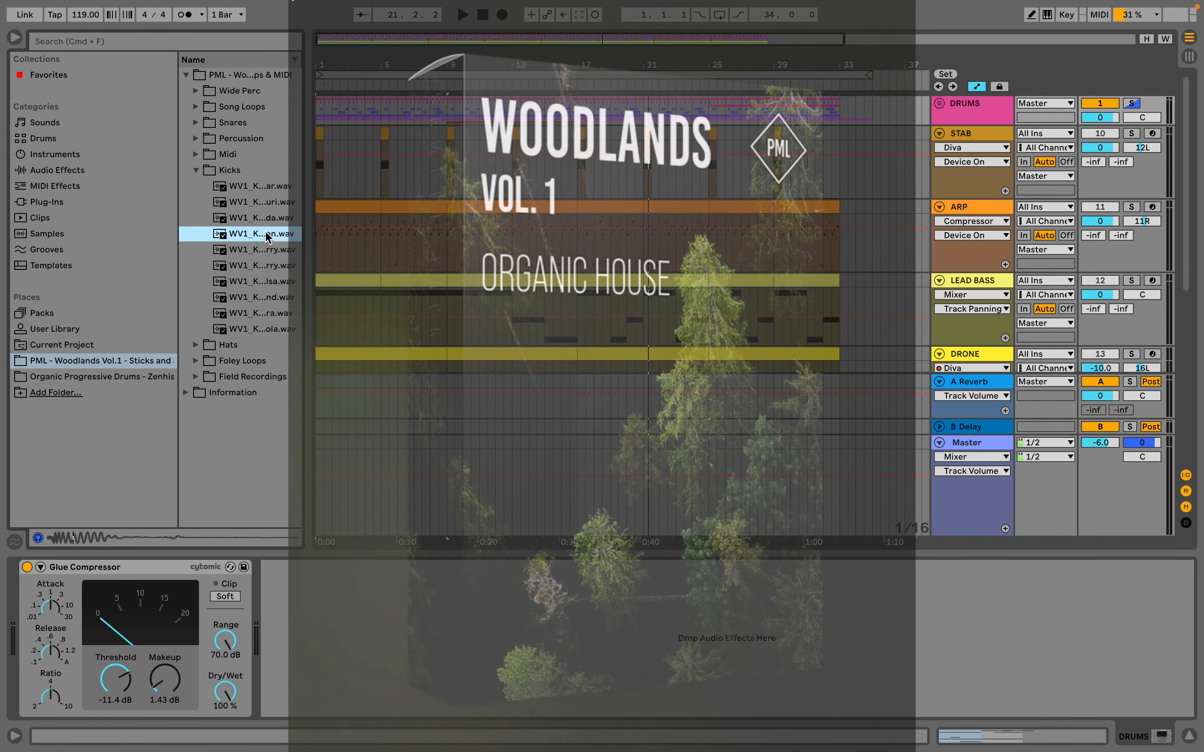
pyautogui.click(272, 250)
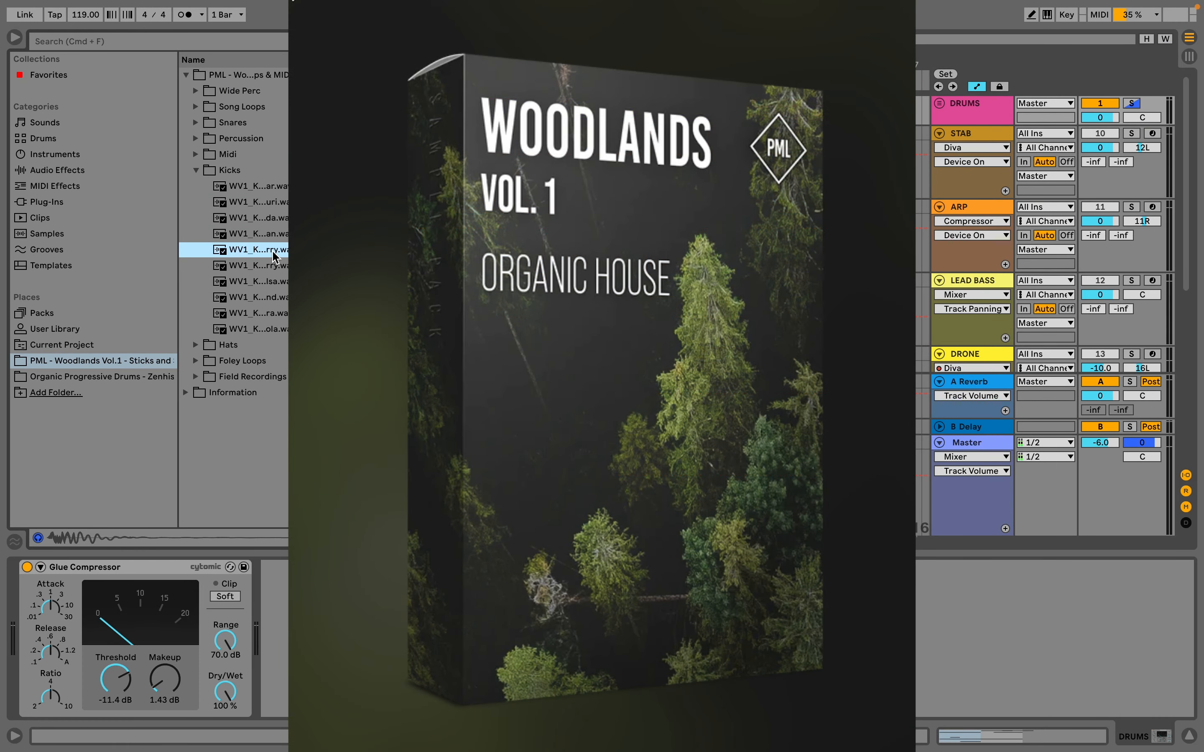
pyautogui.click(277, 269)
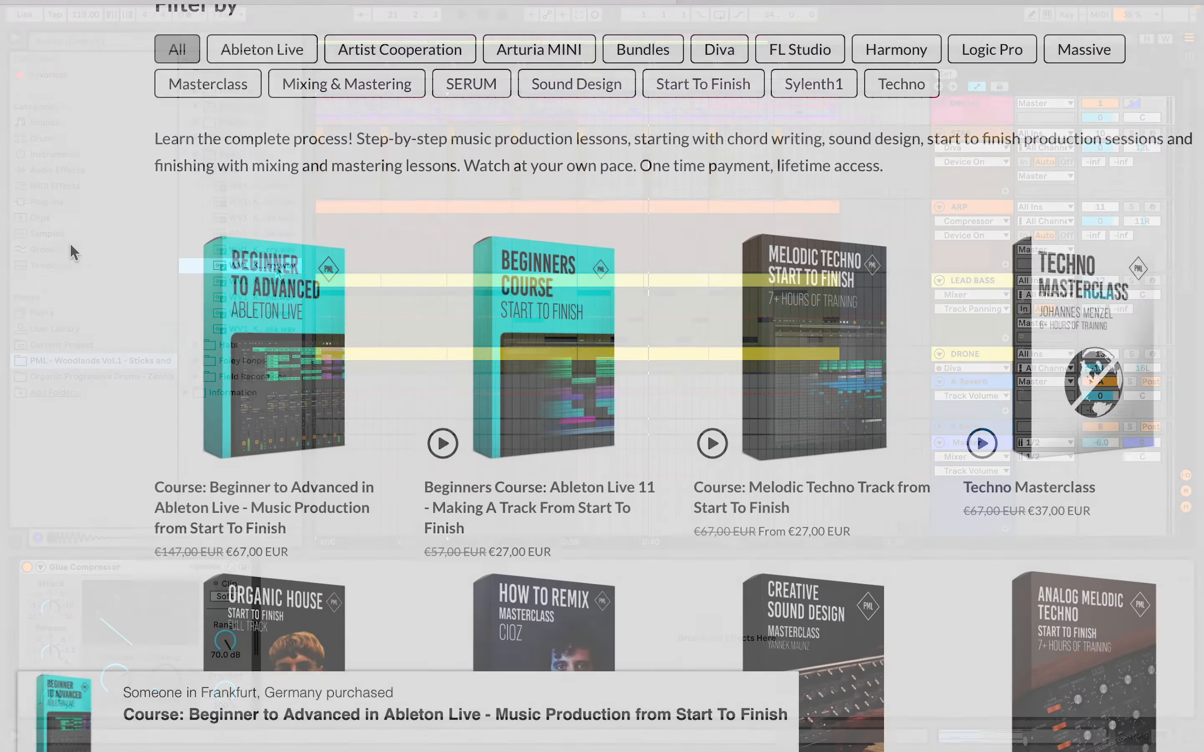
# - Switch back to the Production Music Live website and look through its catalogue of courses and masterclasses
pyautogui.scroll(-3, 73, 250)
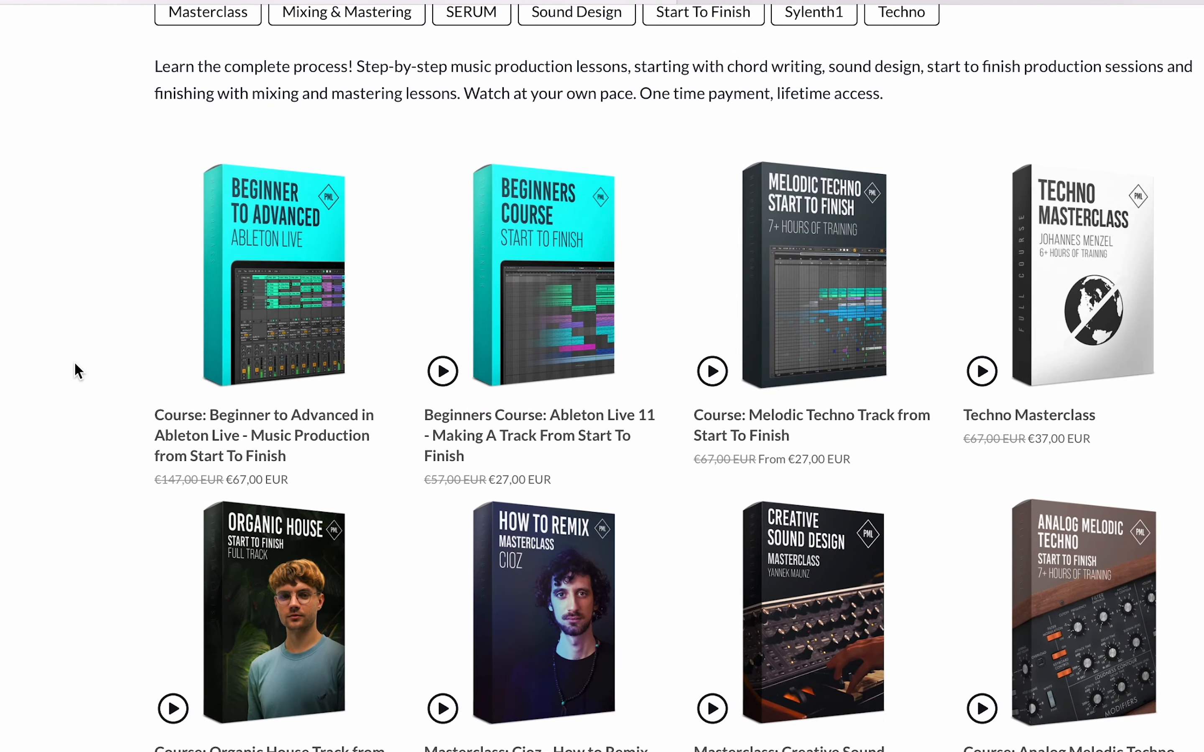
pyautogui.scroll(-5, 74, 361)
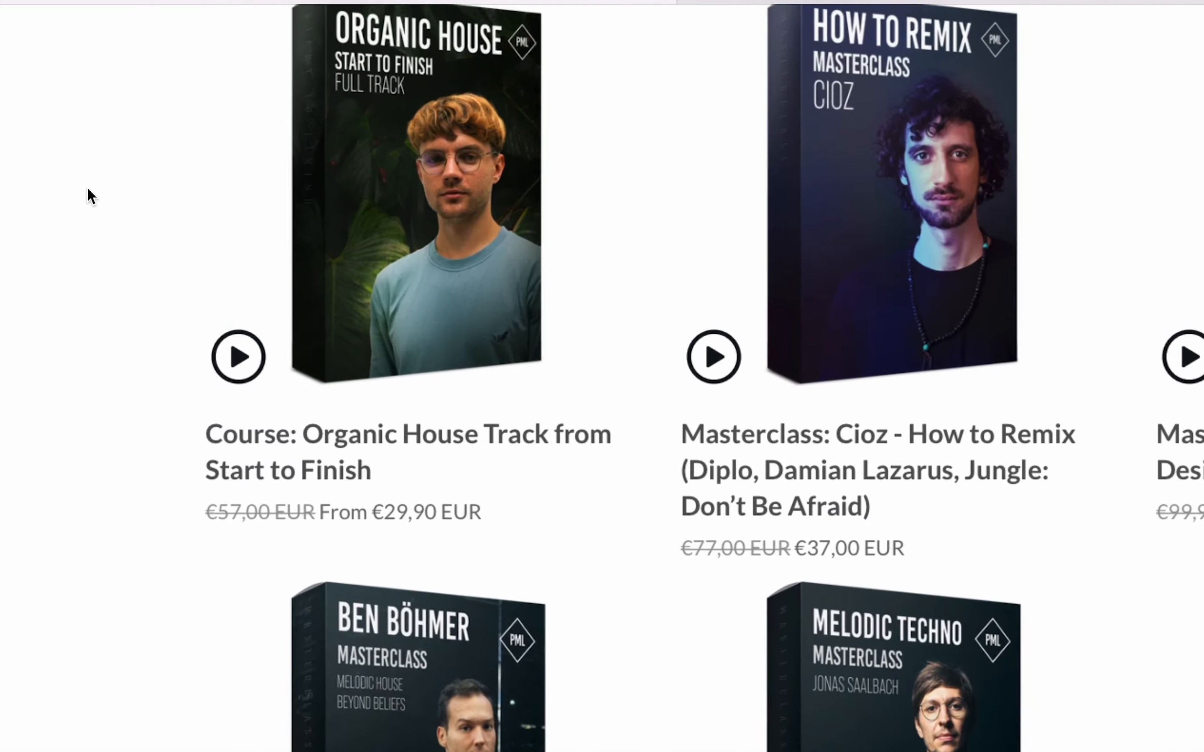